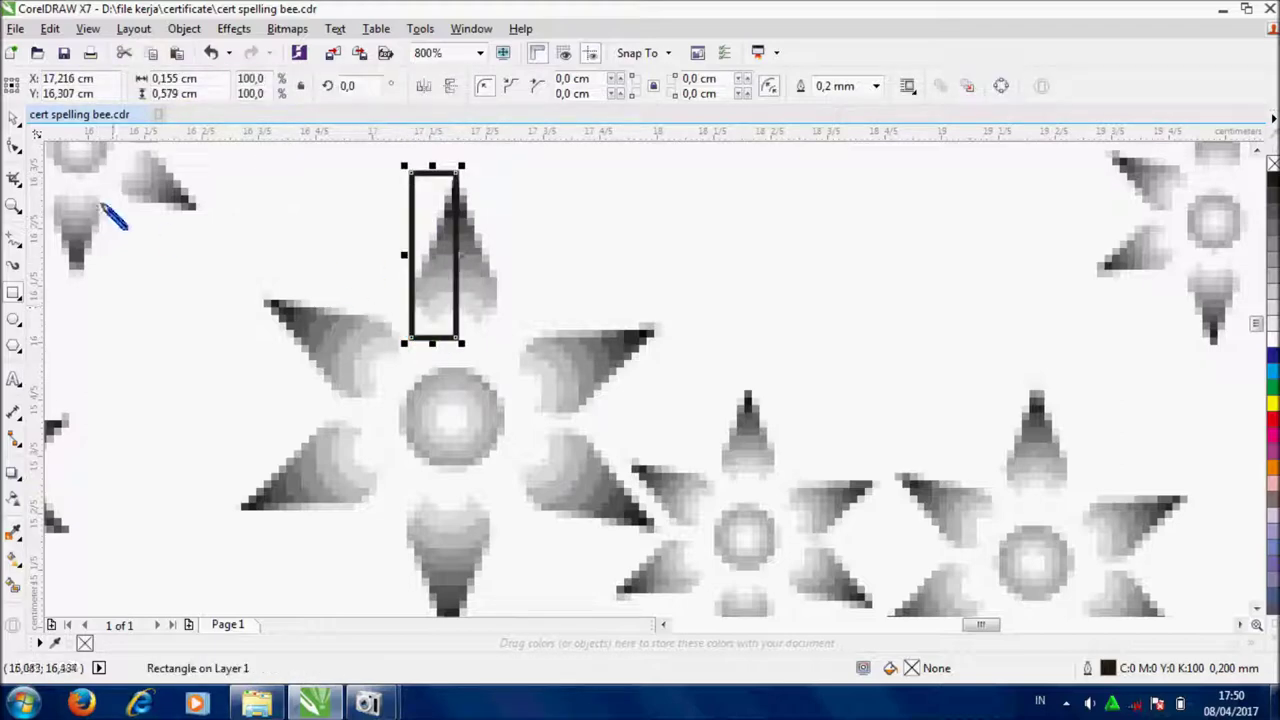
Set the rectangle's outline width to Hairline and its outline colour to red.
{"action": "left_click", "coordinate": [876, 86]}
{"action": "left_click", "coordinate": [845, 115]}
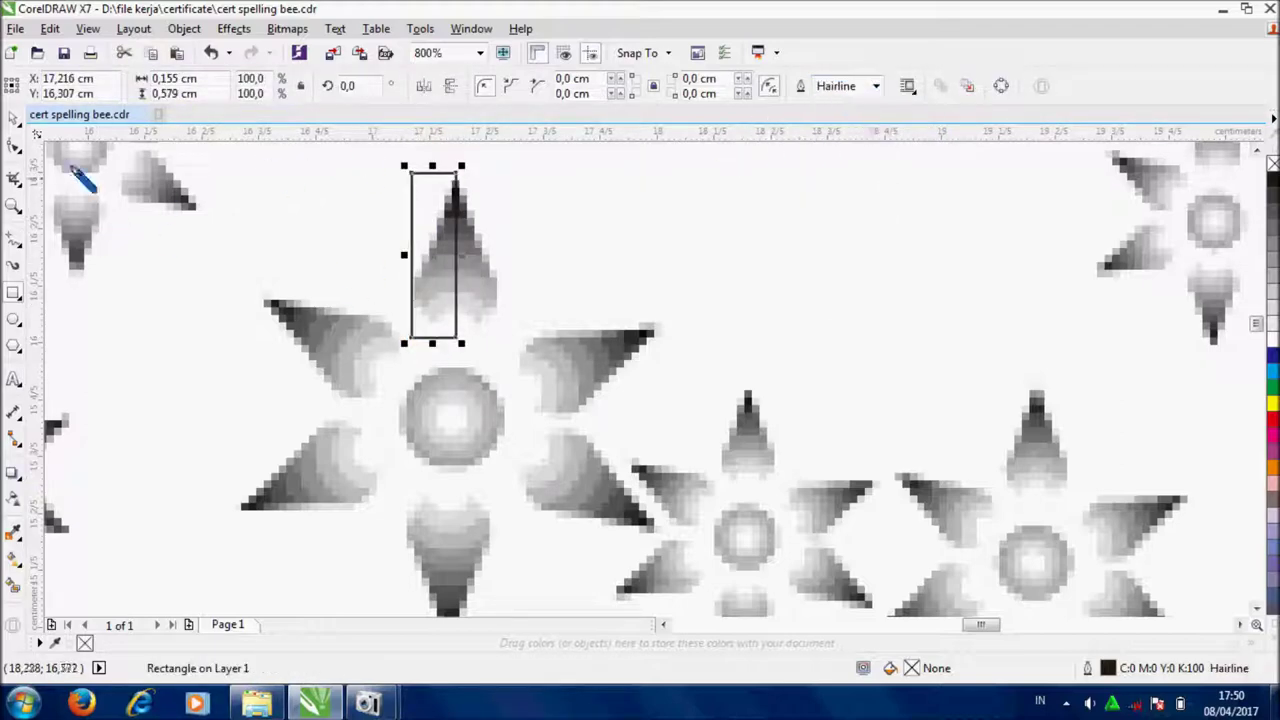
{"action": "right_click", "coordinate": [1271, 418]}
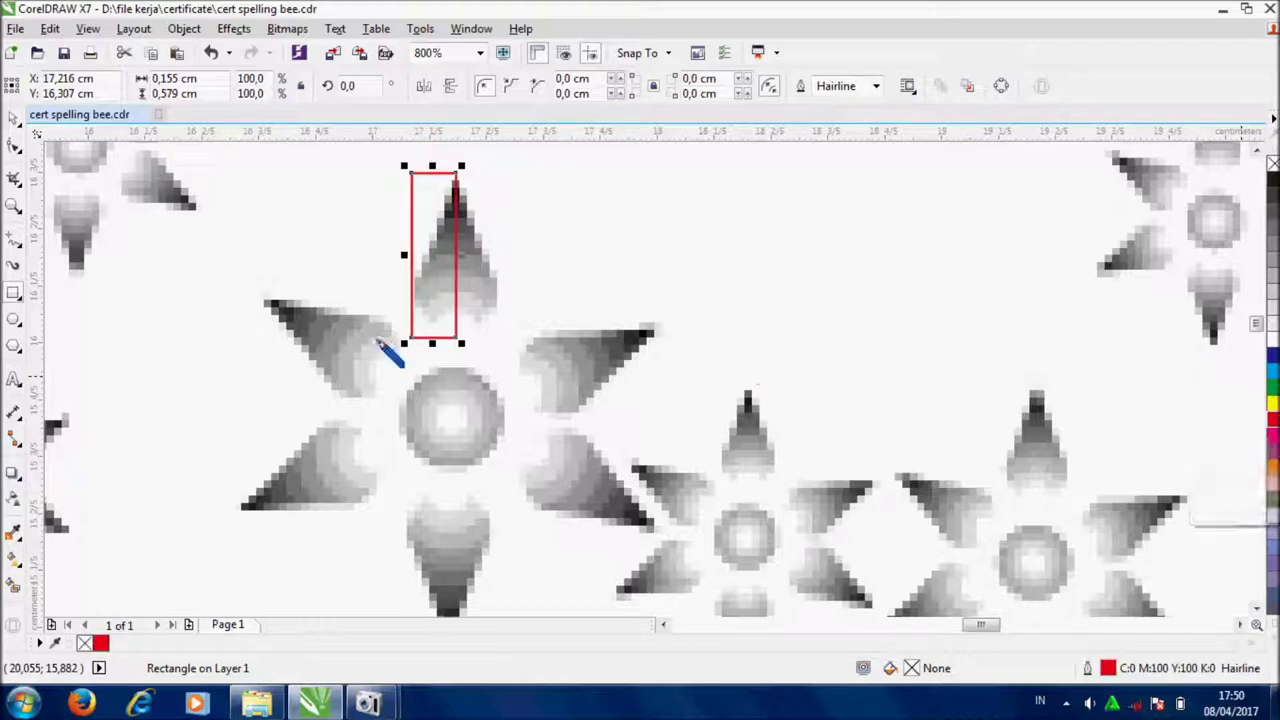
Convert the rectangle to curves and delete its upper-left corner node to form a narrow triangle.
{"action": "left_click", "coordinate": [184, 28]}
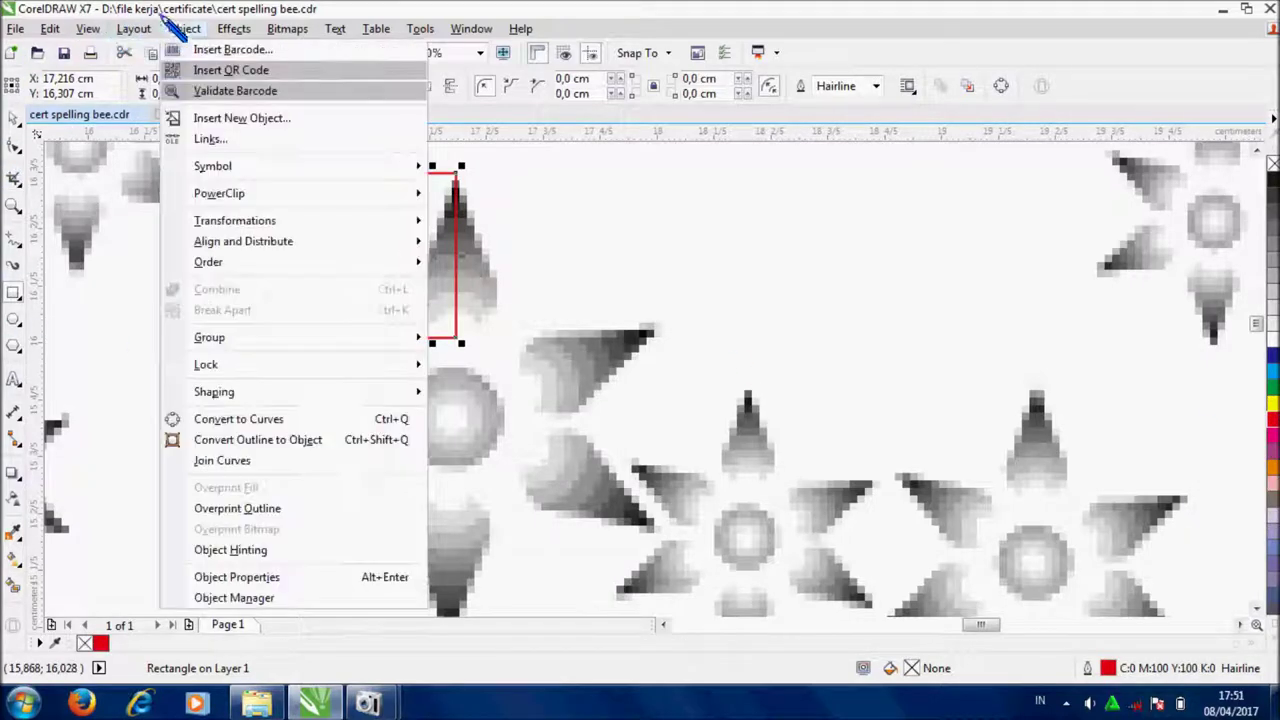
{"action": "left_click", "coordinate": [210, 418]}
{"action": "scroll", "coordinate": [490, 220], "scroll_direction": "up", "scroll_amount": 1}
{"action": "scroll", "coordinate": [471, 206], "scroll_direction": "down", "scroll_amount": 1}
{"action": "scroll", "coordinate": [443, 186], "scroll_direction": "up", "scroll_amount": 1}
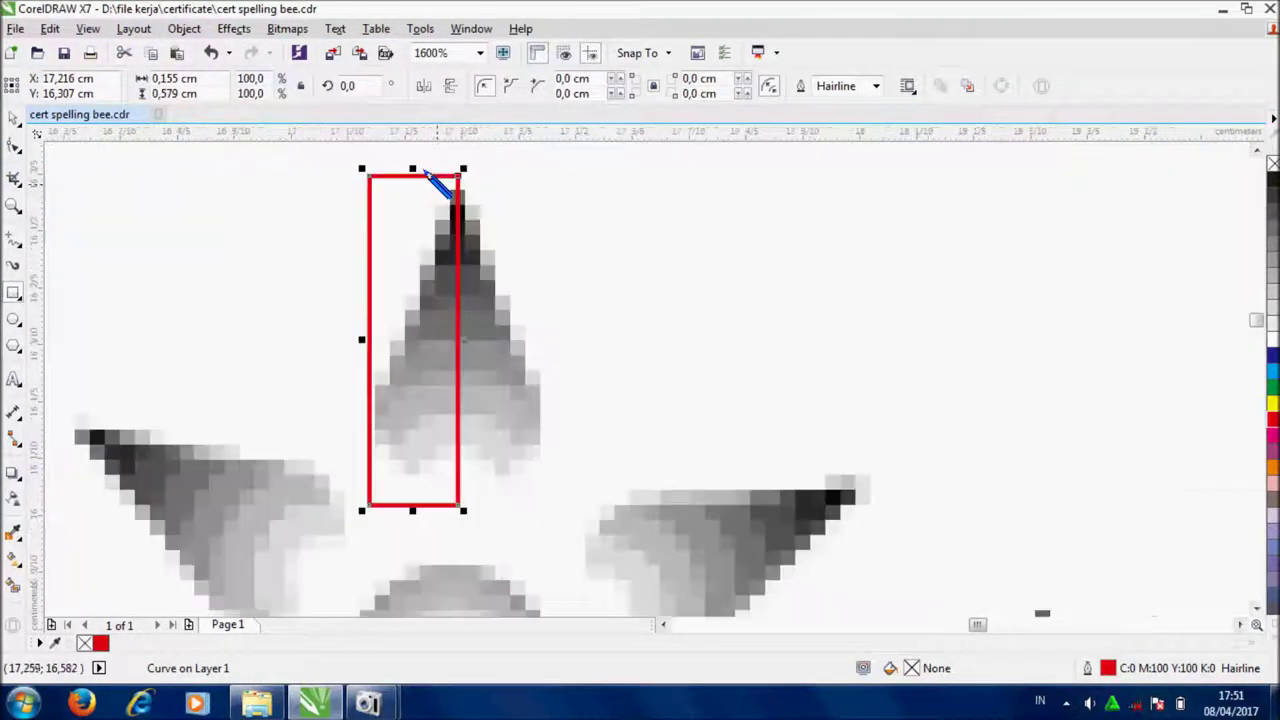
{"action": "left_click", "coordinate": [12, 145]}
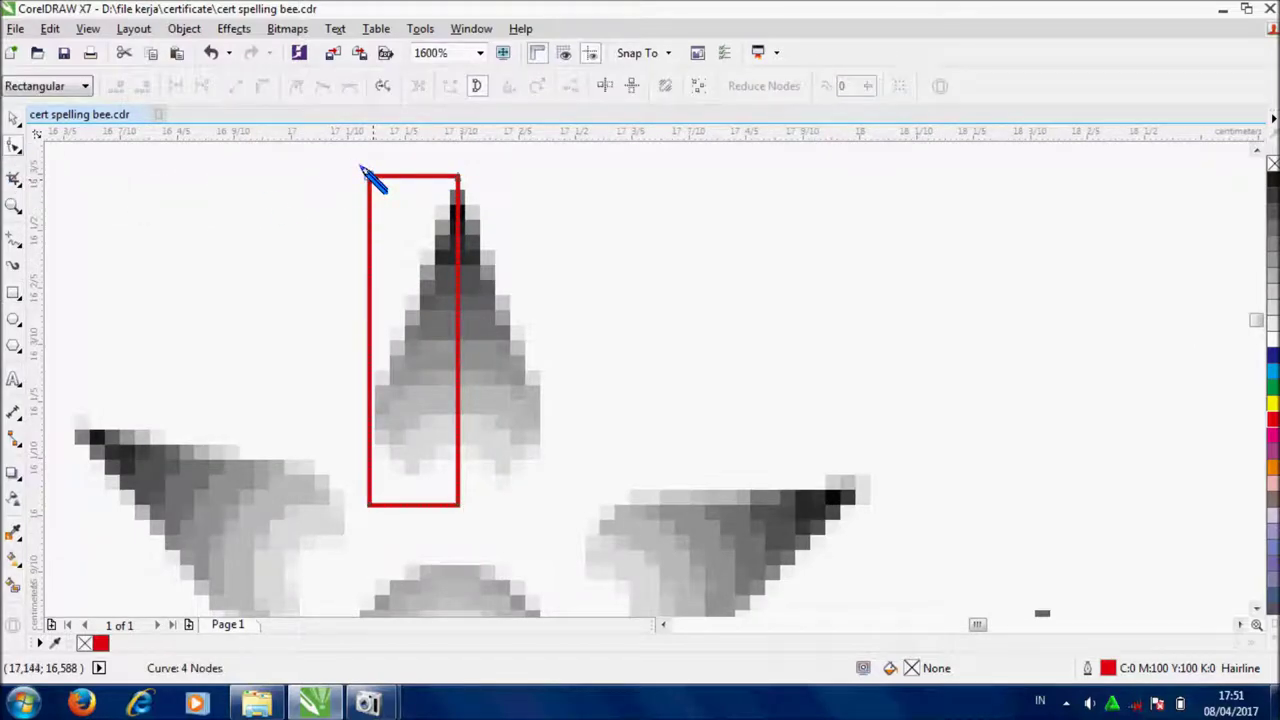
{"action": "double_click", "coordinate": [366, 174]}
Make the triangle's segments curved, bow the slanted side outward and delete the lower-left node for a rounded half petal.
{"action": "left_click_drag", "start_coordinate": [517, 160], "coordinate": [394, 456]}
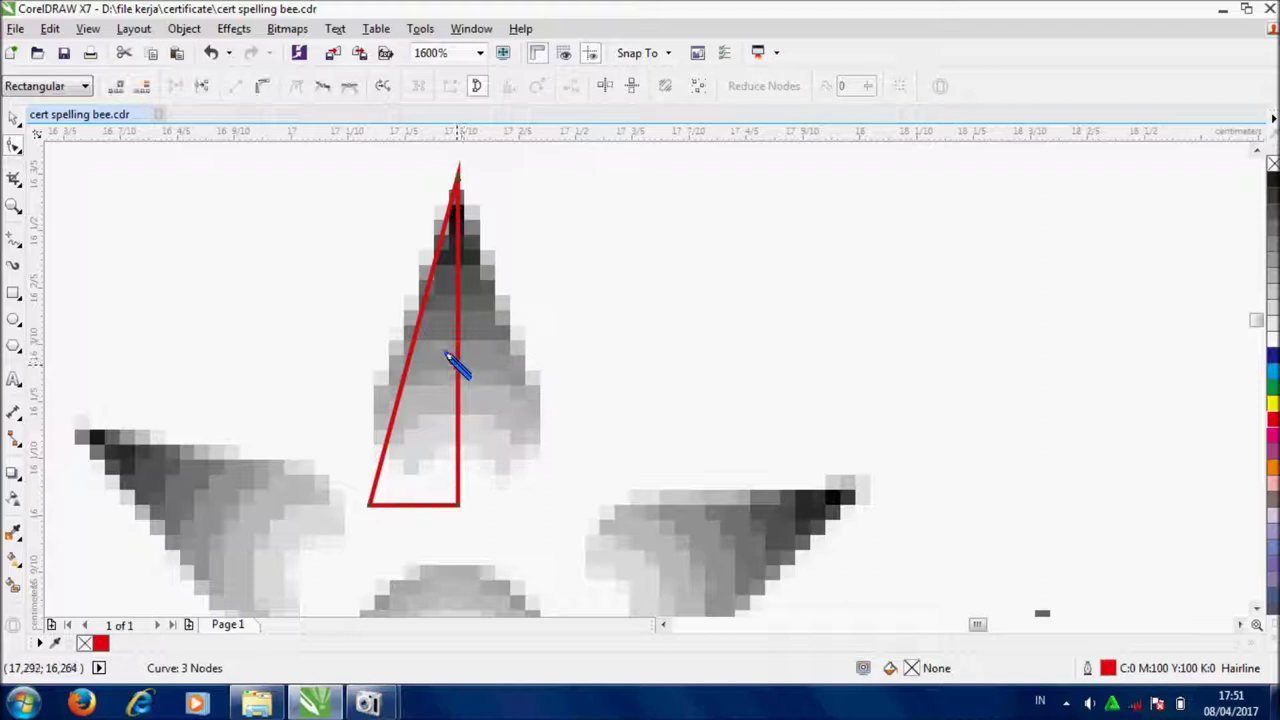
{"action": "left_click_drag", "start_coordinate": [494, 163], "coordinate": [329, 518]}
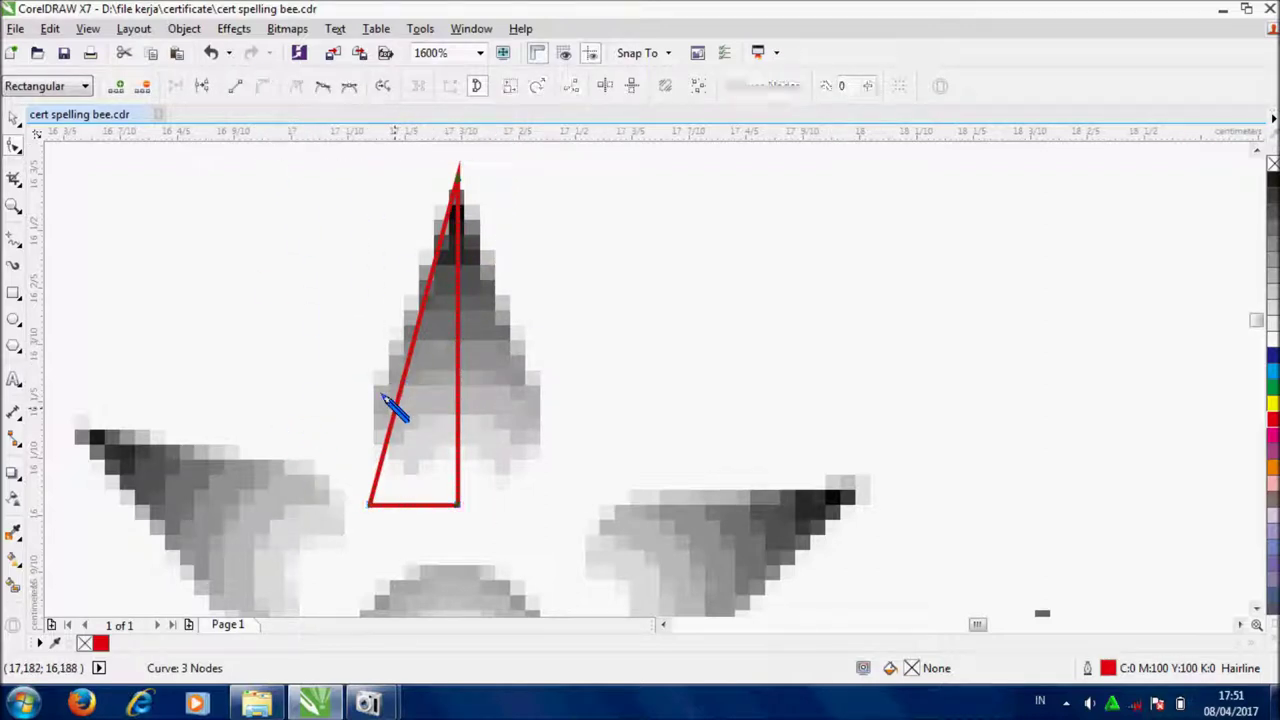
{"action": "left_click_drag", "start_coordinate": [381, 398], "coordinate": [364, 390]}
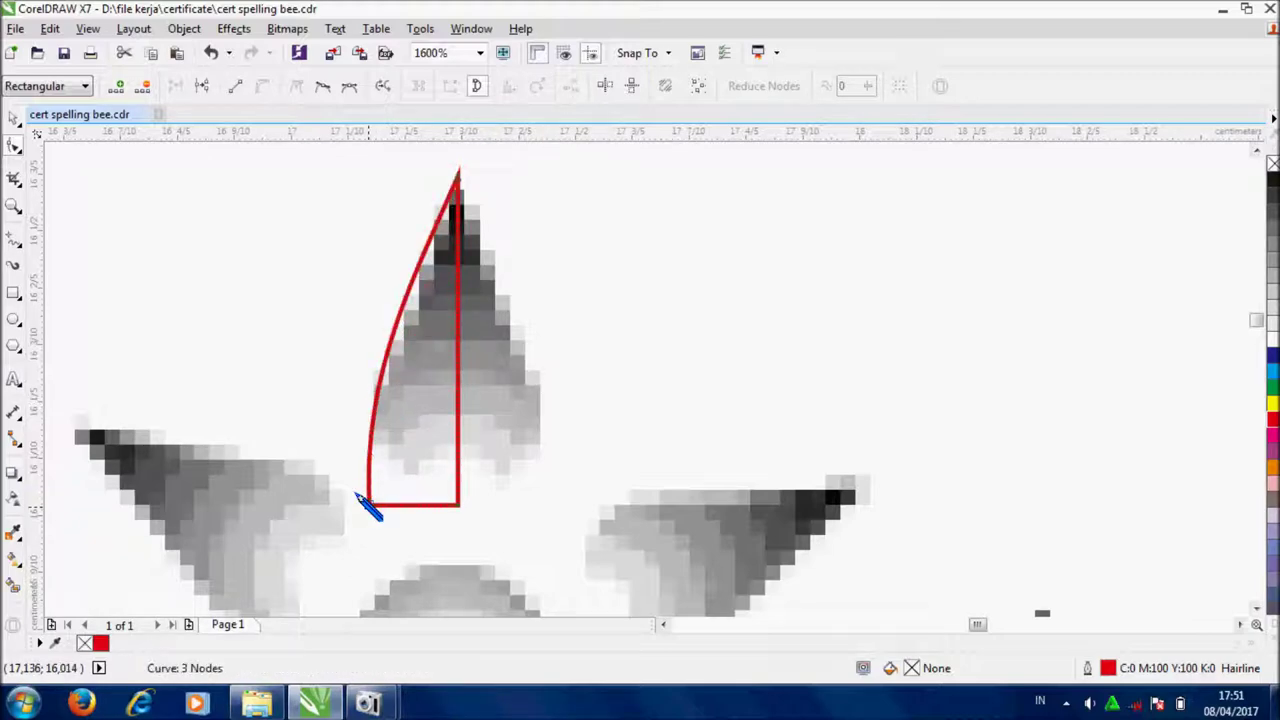
{"action": "key", "text": "Delete"}
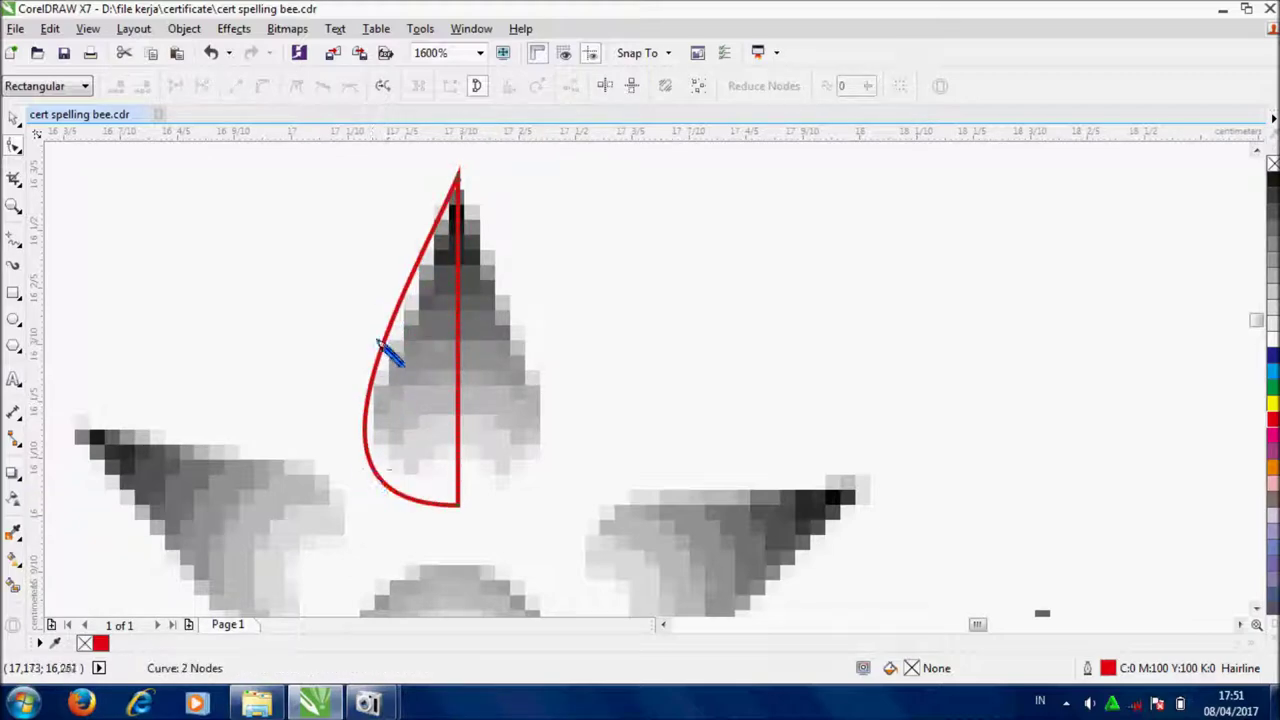
Reshape the half petal's curved side and bottom node handle to follow the left contour of the top petal.
{"action": "left_click_drag", "start_coordinate": [412, 246], "coordinate": [376, 364]}
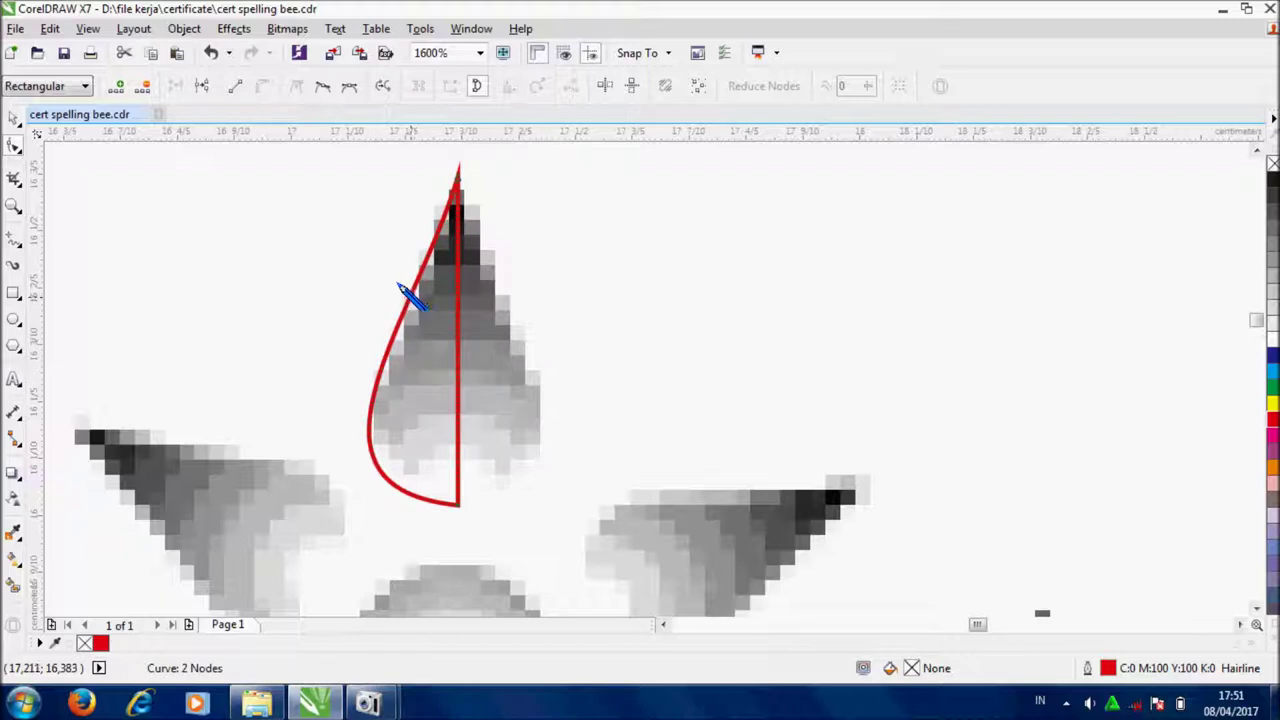
{"action": "left_click_drag", "start_coordinate": [400, 287], "coordinate": [394, 357]}
{"action": "left_click", "coordinate": [457, 504]}
{"action": "left_click_drag", "start_coordinate": [277, 490], "coordinate": [296, 428]}
{"action": "left_click_drag", "start_coordinate": [431, 331], "coordinate": [417, 348]}
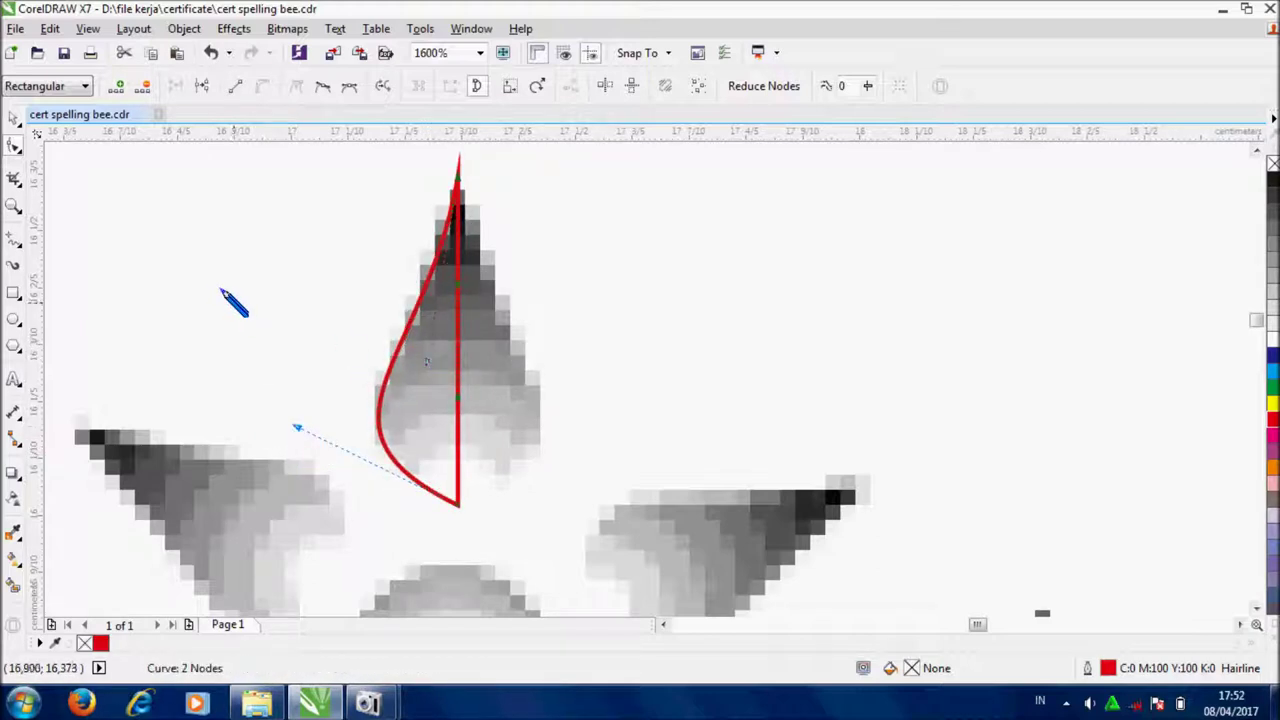
Create one horizontally mirrored copy of the half petal about its right edge at 100% scale.
{"action": "key", "text": "space"}
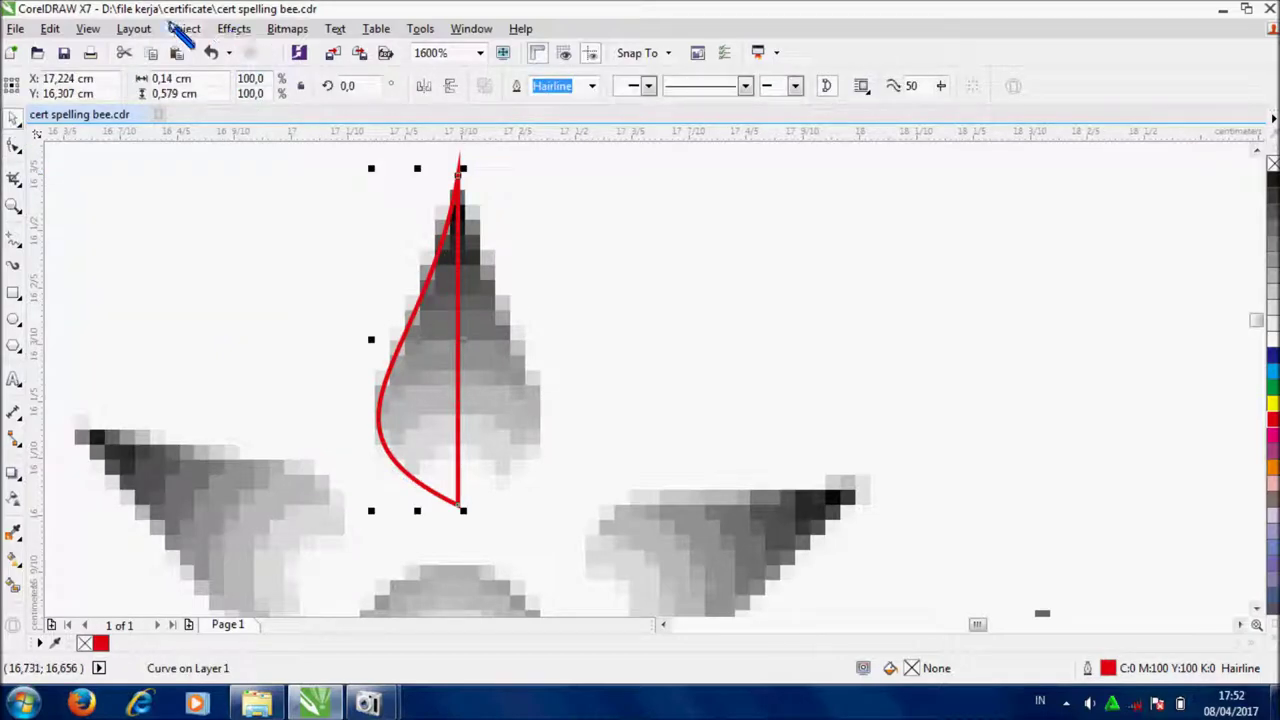
{"action": "left_click", "coordinate": [183, 29]}
{"action": "mouse_move", "coordinate": [257, 220]}
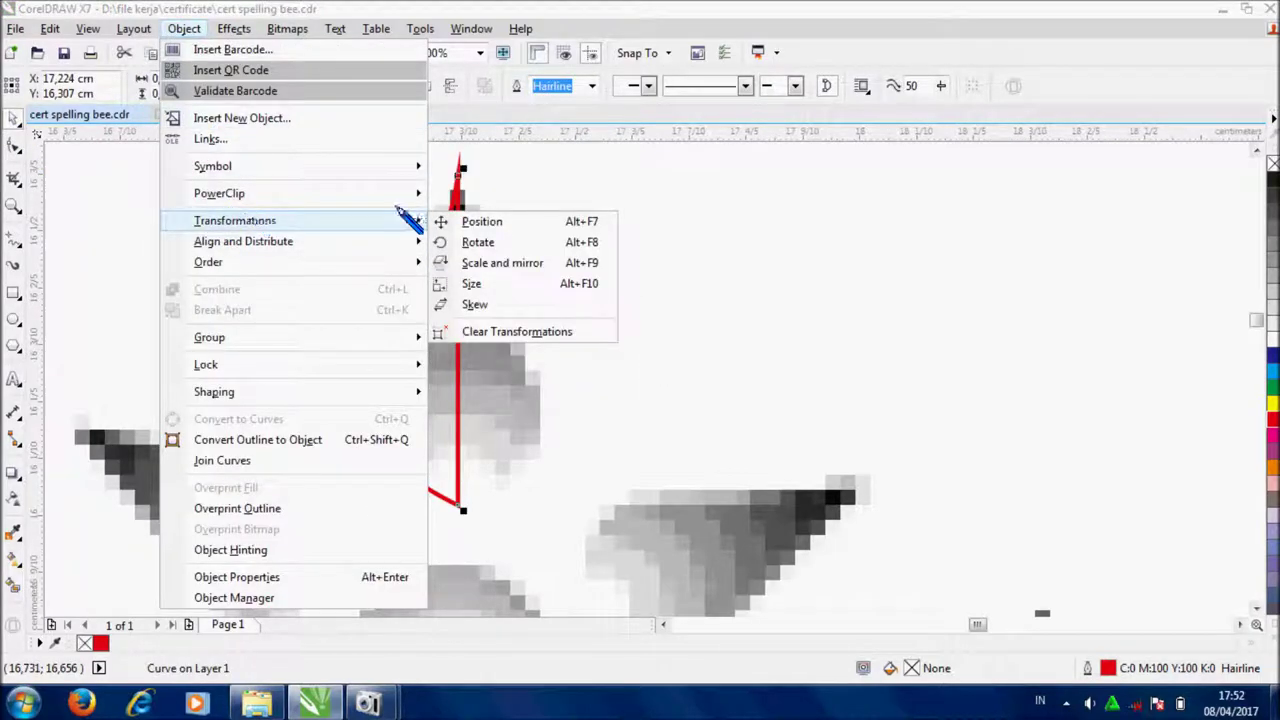
{"action": "left_click", "coordinate": [484, 220]}
{"action": "left_click", "coordinate": [1109, 139]}
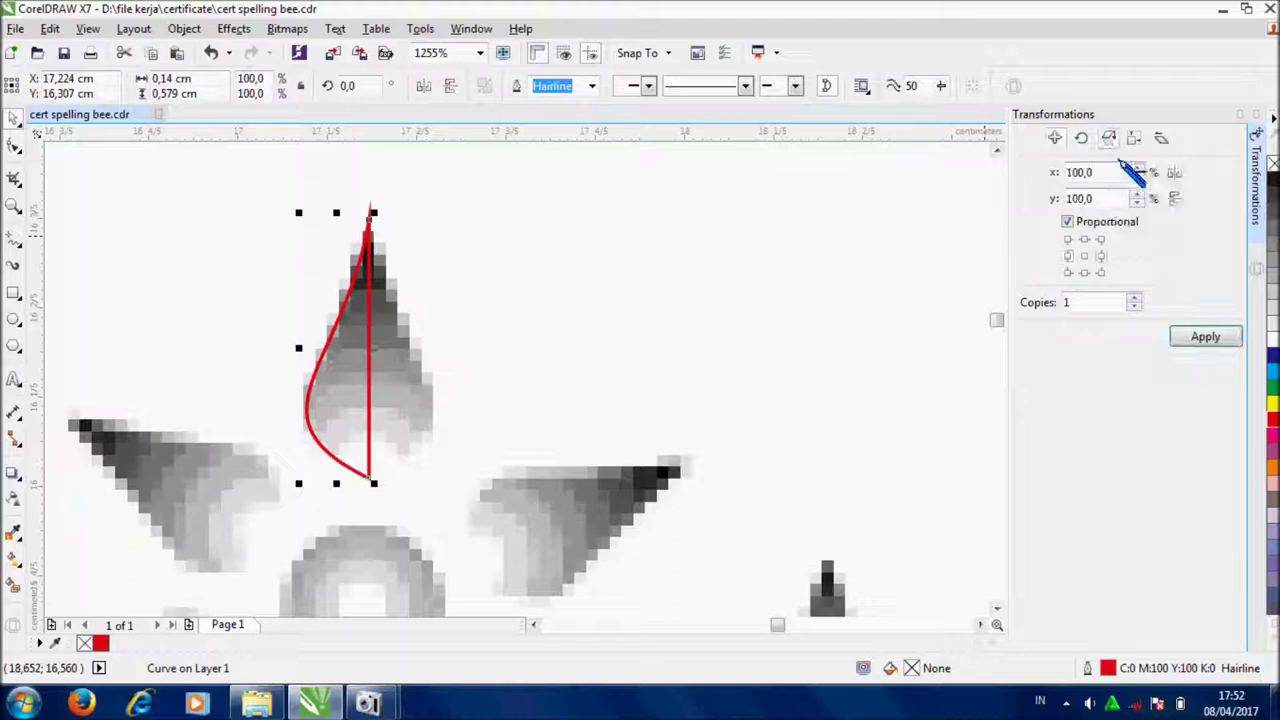
{"action": "left_click", "coordinate": [1205, 337]}
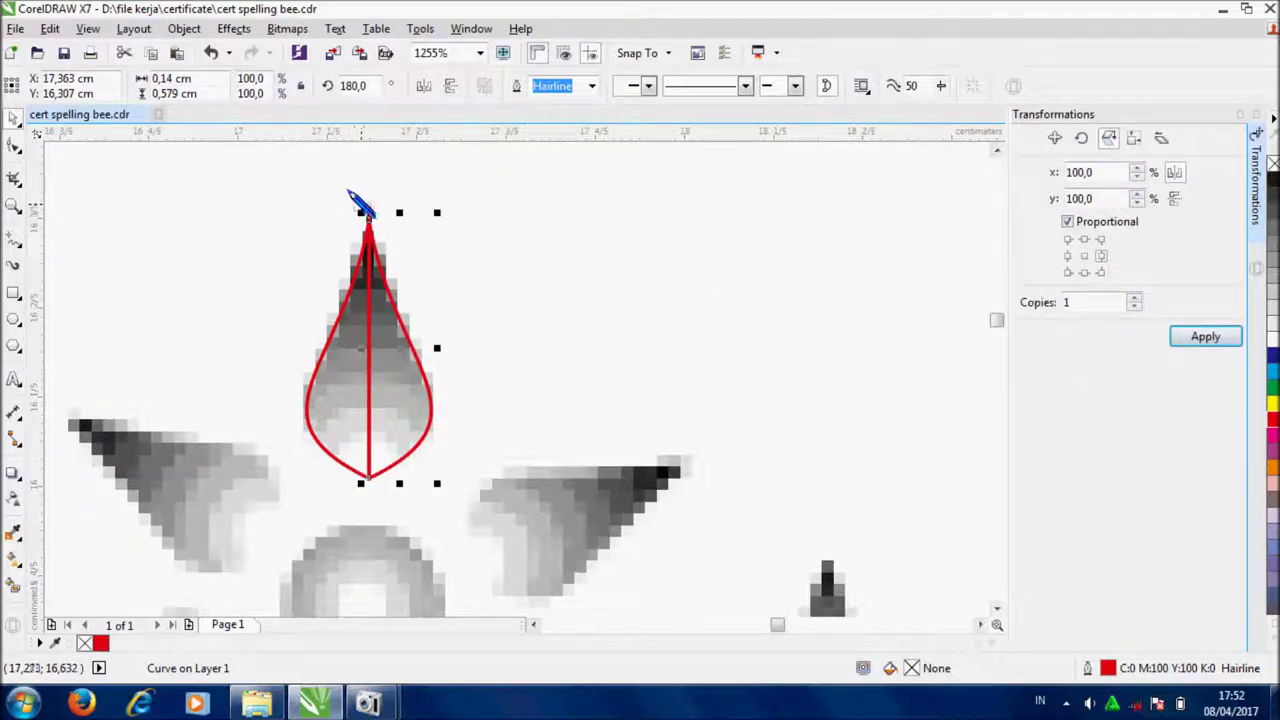
Delete the mirrored half and reselect the original half petal.
{"action": "scroll", "coordinate": [355, 196], "scroll_direction": "up", "scroll_amount": 3}
{"action": "scroll", "coordinate": [360, 198], "scroll_direction": "down", "scroll_amount": 3}
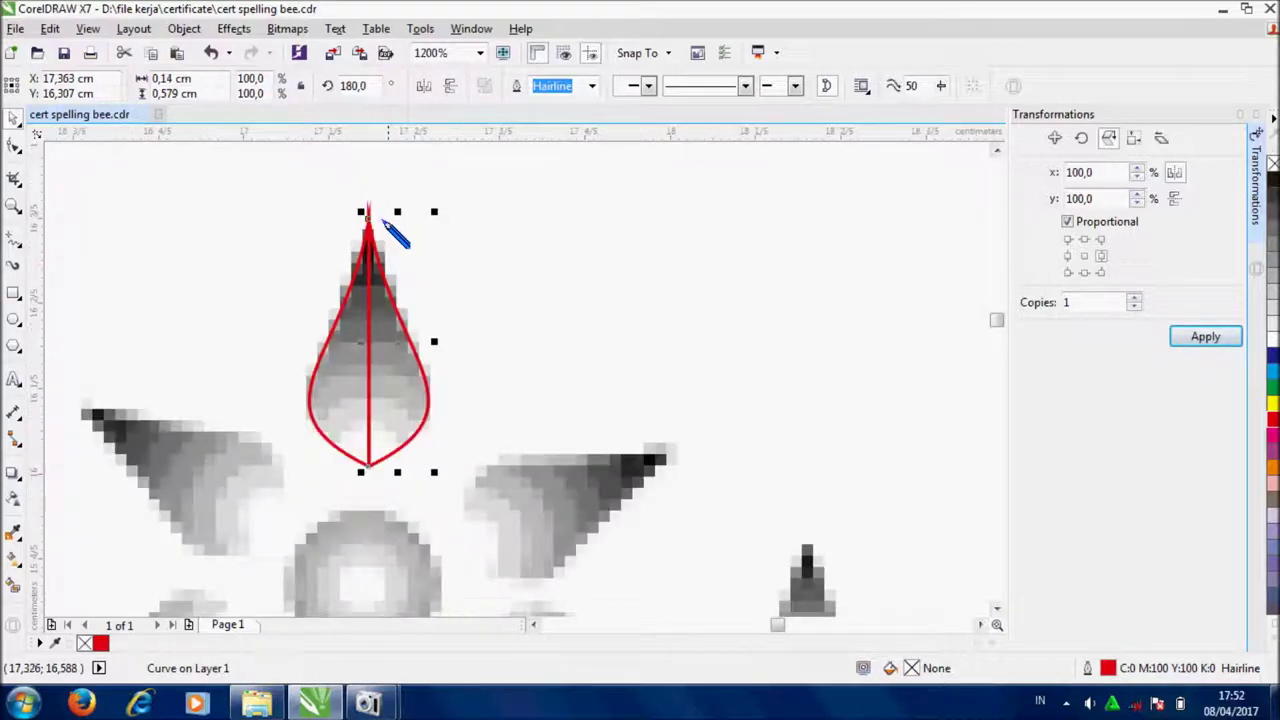
{"action": "key", "text": "Delete"}
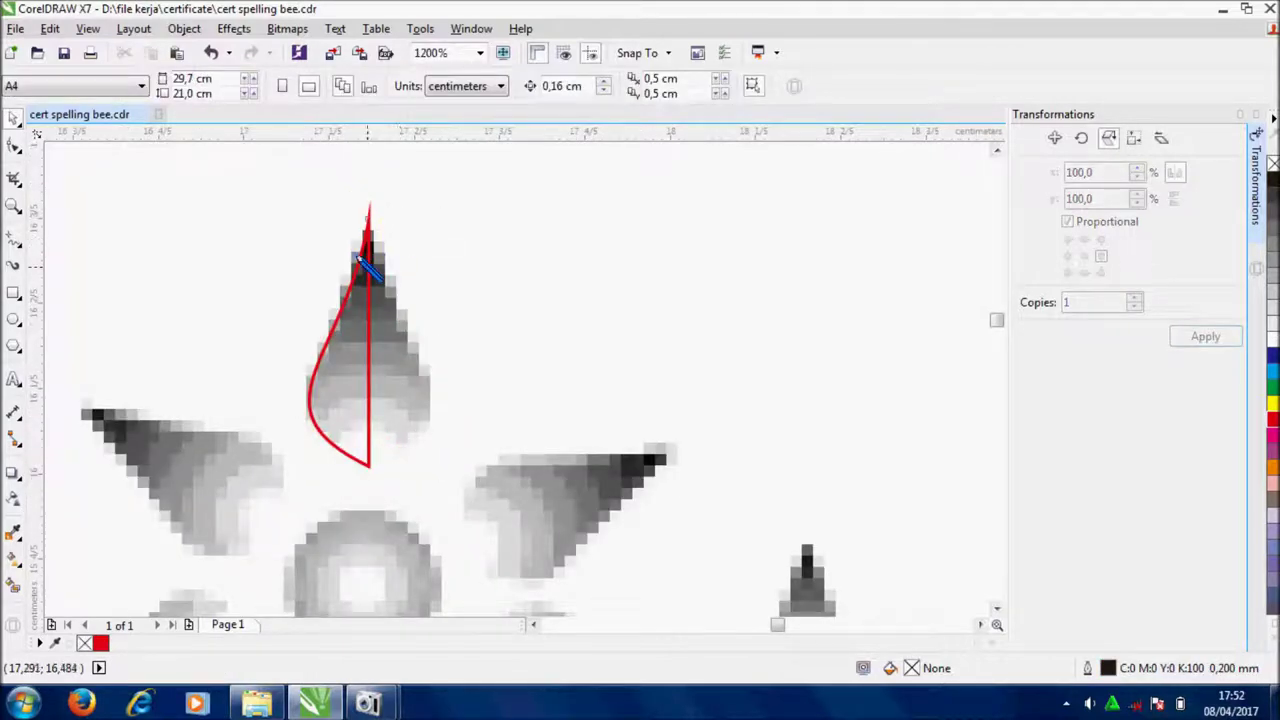
{"action": "left_click", "coordinate": [368, 261]}
{"action": "scroll", "coordinate": [366, 200], "scroll_direction": "up", "scroll_amount": 6}
{"action": "scroll", "coordinate": [366, 202], "scroll_direction": "down", "scroll_amount": 6}
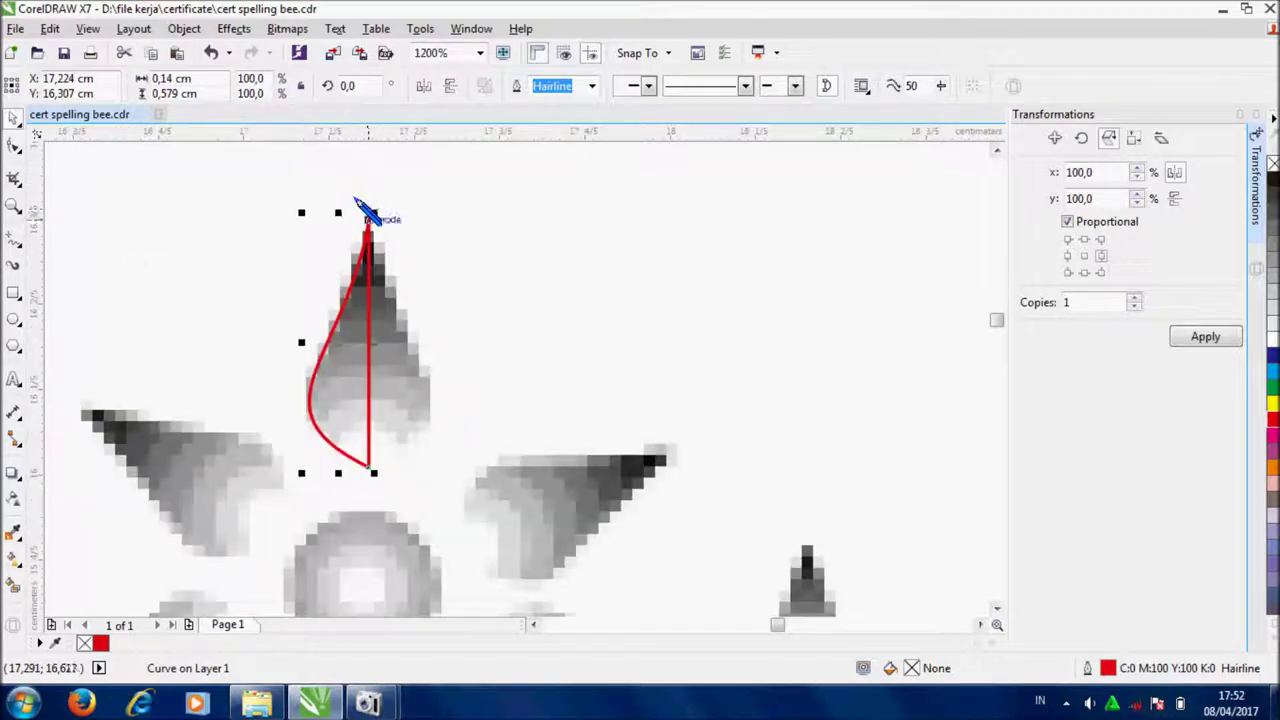
Check the half petal's tip node and mirror the half horizontally again with one copy.
{"action": "scroll", "coordinate": [367, 222], "scroll_direction": "up", "scroll_amount": 2}
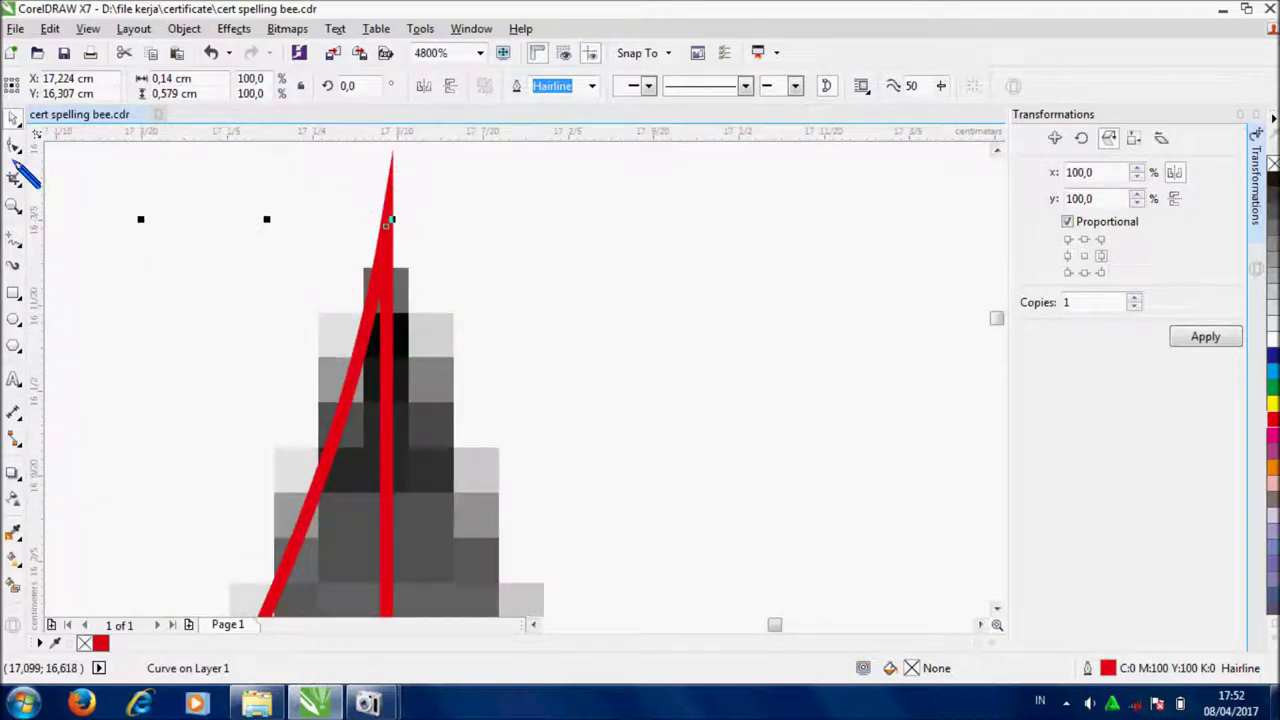
{"action": "left_click", "coordinate": [14, 150]}
{"action": "scroll", "coordinate": [382, 228], "scroll_direction": "up", "scroll_amount": 2}
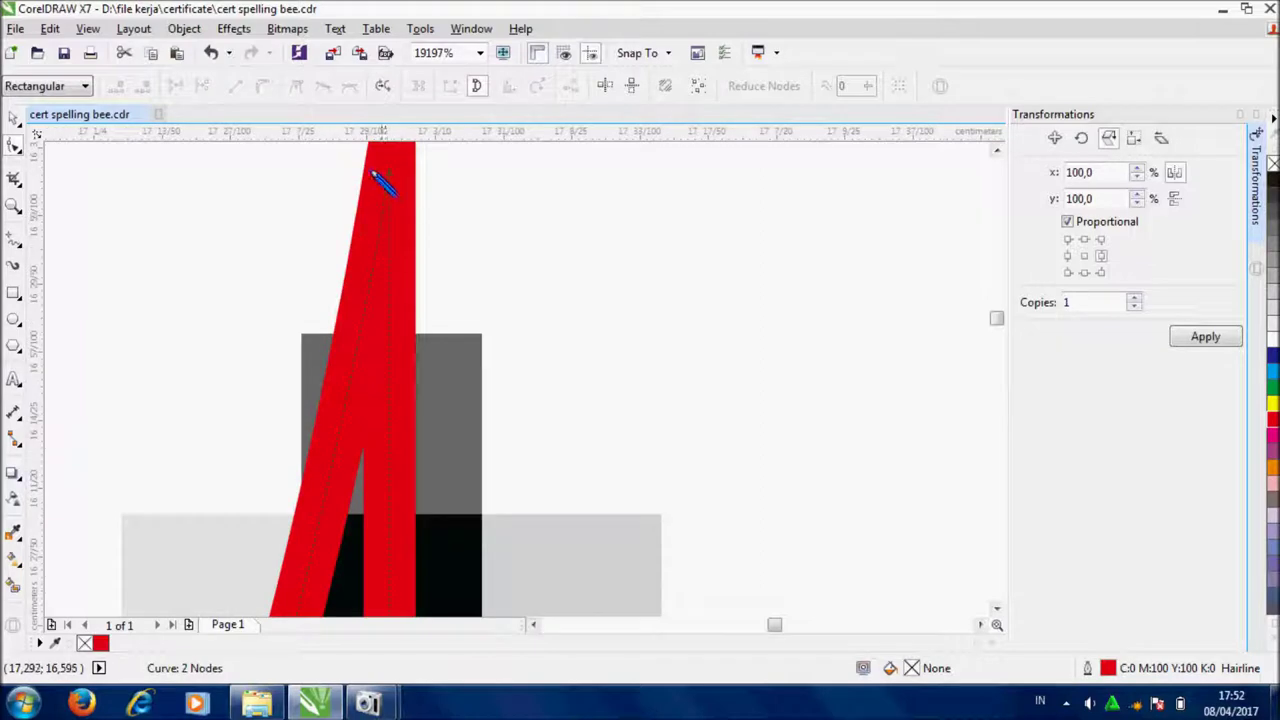
{"action": "scroll", "coordinate": [390, 177], "scroll_direction": "up", "scroll_amount": 2}
{"action": "scroll", "coordinate": [363, 234], "scroll_direction": "down", "scroll_amount": 3}
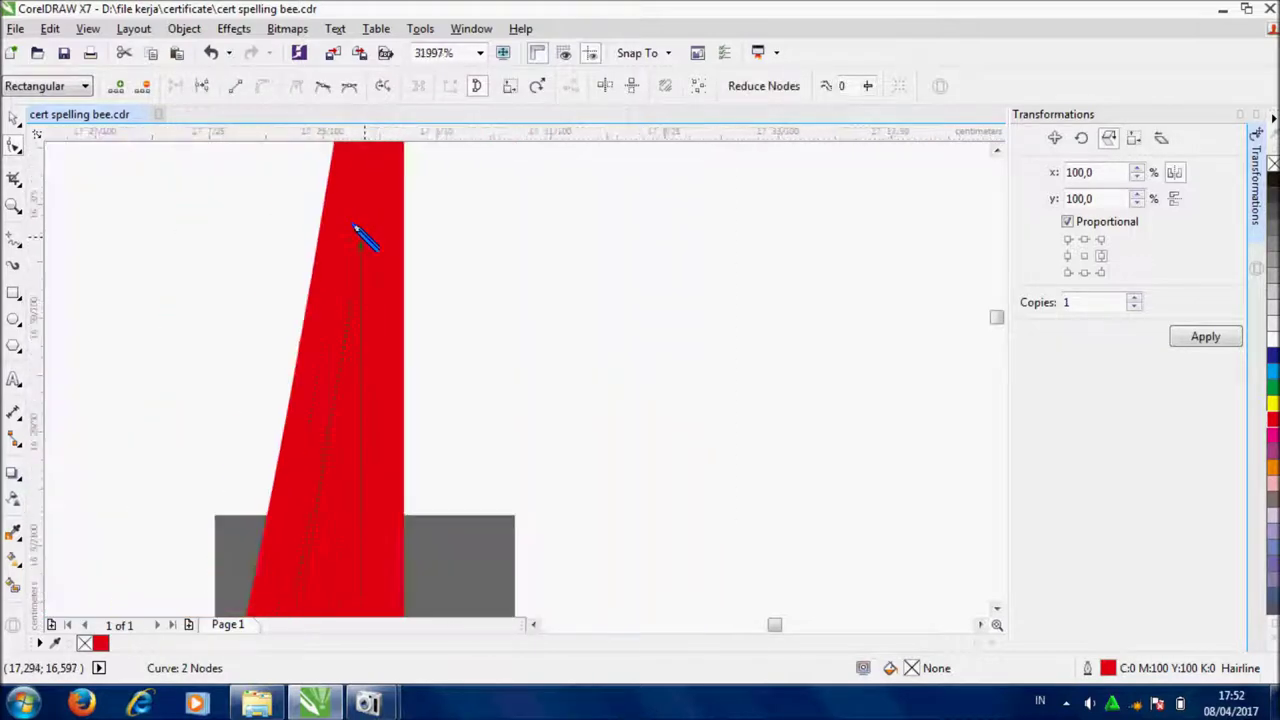
{"action": "scroll", "coordinate": [363, 234], "scroll_direction": "down", "scroll_amount": 1}
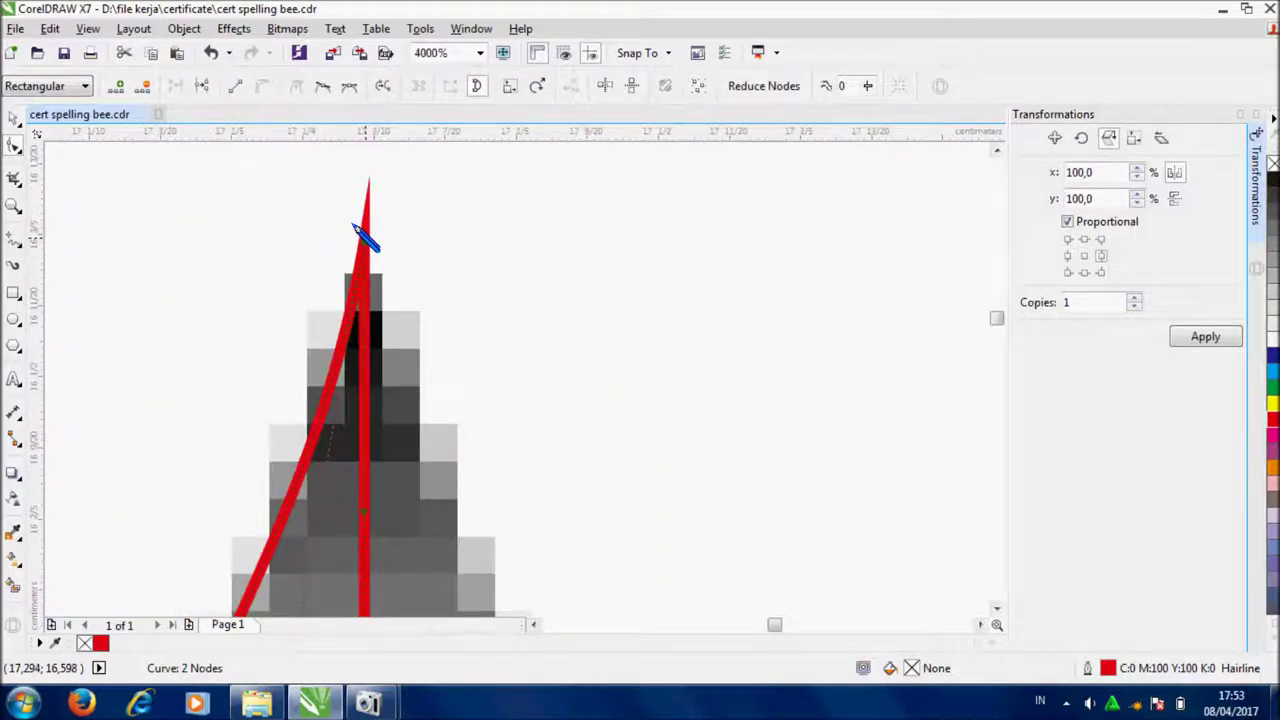
{"action": "scroll", "coordinate": [363, 234], "scroll_direction": "down", "scroll_amount": 2}
{"action": "left_click", "coordinate": [15, 116]}
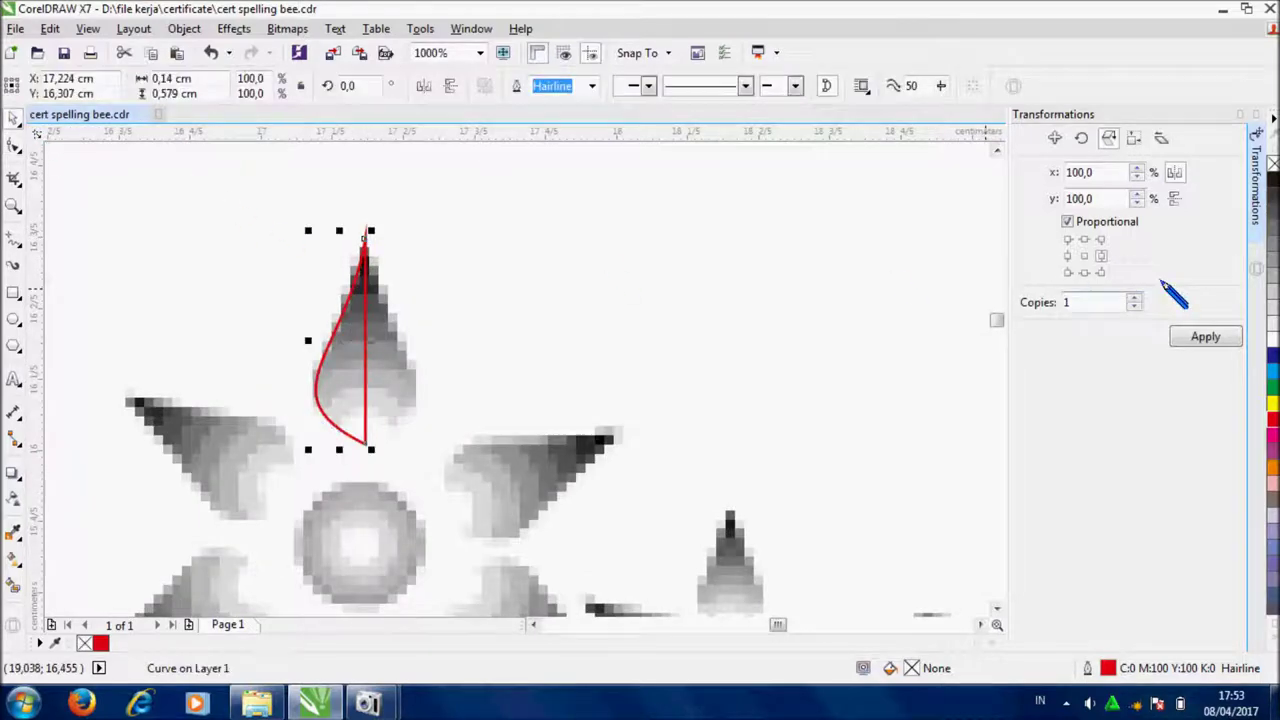
{"action": "left_click", "coordinate": [1192, 337]}
{"action": "scroll", "coordinate": [423, 243], "scroll_direction": "left", "scroll_amount": 3}
{"action": "left_click_drag", "start_coordinate": [752, 188], "coordinate": [546, 407]}
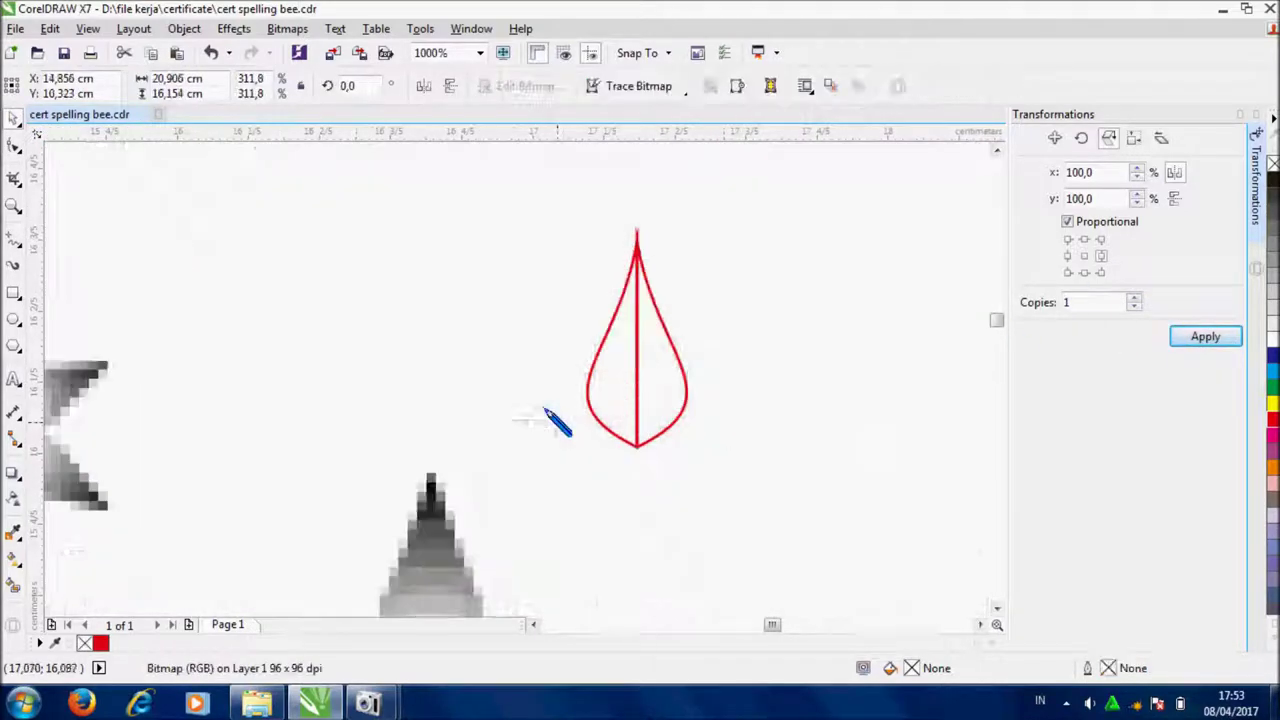
{"action": "key", "text": "ctrl+z"}
{"action": "scroll", "coordinate": [585, 348], "scroll_direction": "down", "scroll_amount": 2}
{"action": "scroll", "coordinate": [597, 345], "scroll_direction": "down", "scroll_amount": 2}
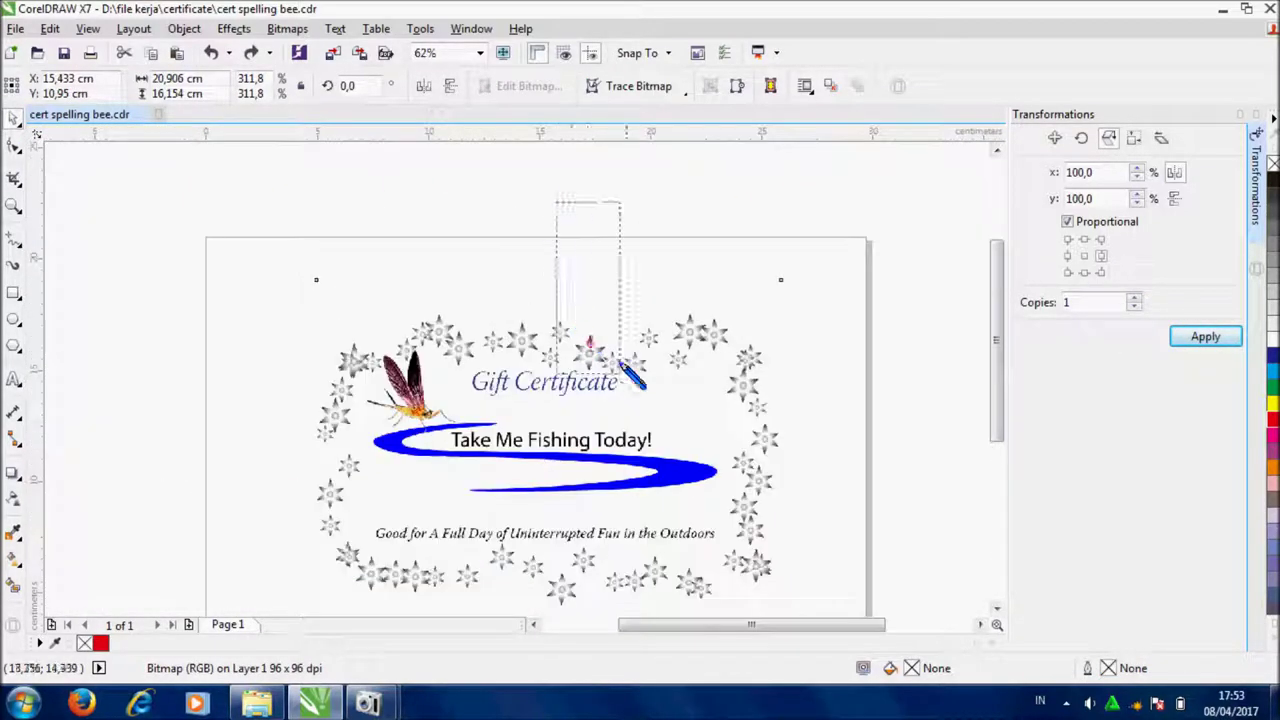
Draw a small ellipse near the traced flower and set its height to 0,159 cm to make it a circle.
{"action": "scroll", "coordinate": [537, 243], "scroll_direction": "up", "scroll_amount": 5}
{"action": "scroll", "coordinate": [500, 214], "scroll_direction": "up", "scroll_amount": 1}
{"action": "scroll", "coordinate": [535, 222], "scroll_direction": "down", "scroll_amount": 1}
{"action": "scroll", "coordinate": [551, 392], "scroll_direction": "up", "scroll_amount": 1}
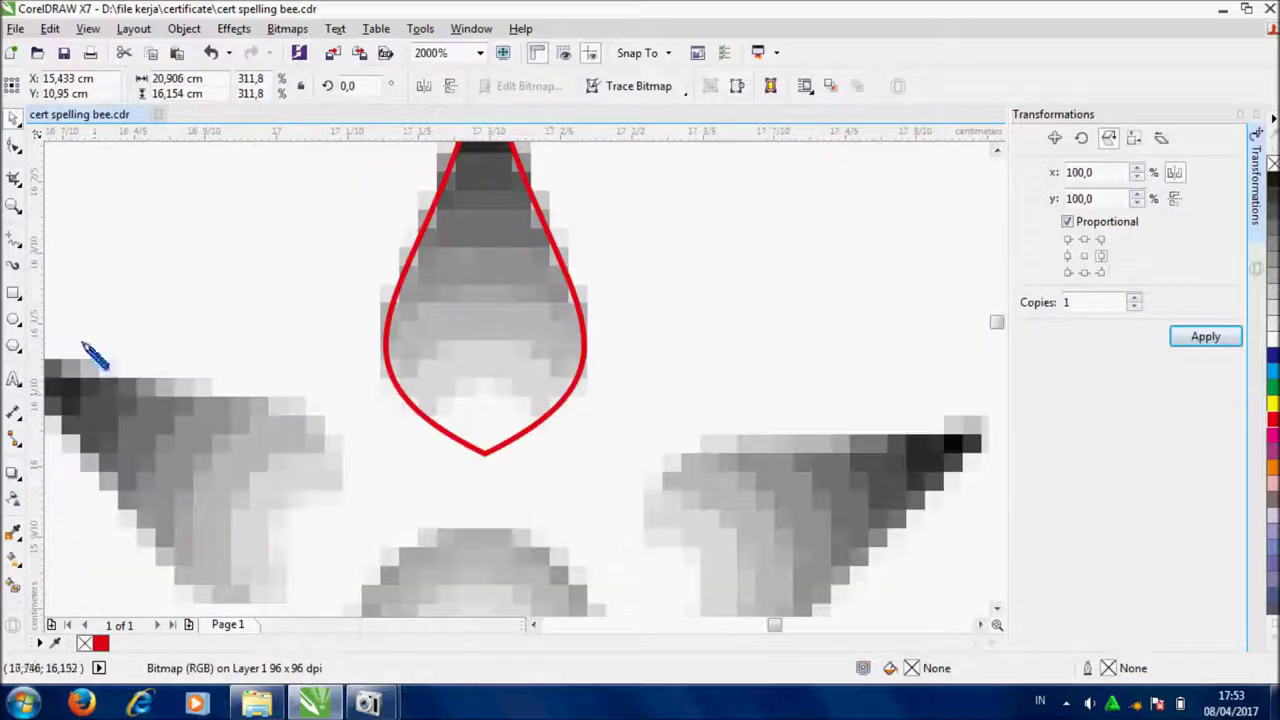
{"action": "left_click", "coordinate": [13, 320]}
{"action": "left_click_drag", "start_coordinate": [124, 356], "coordinate": [235, 457]}
{"action": "left_click", "coordinate": [17, 118]}
{"action": "left_click_drag", "start_coordinate": [203, 94], "coordinate": [100, 93]}
{"action": "type", "text": "0,159"}
{"action": "key", "text": "Return"}
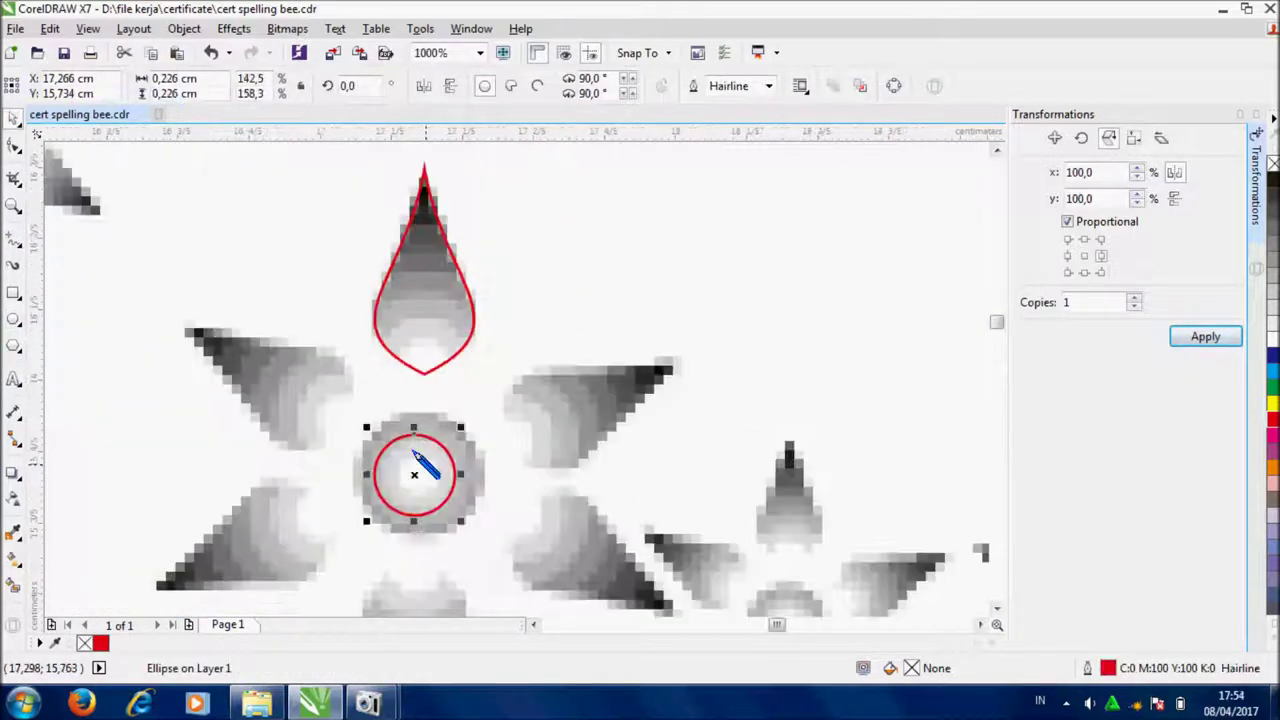
Enlarge the red circle over the flower's centre to a diameter of about 0,362 cm.
{"action": "left_click_drag", "start_coordinate": [460, 428], "coordinate": [498, 404]}
{"action": "left_click_drag", "start_coordinate": [369, 524], "coordinate": [346, 545]}
{"action": "left_click_drag", "start_coordinate": [483, 542], "coordinate": [492, 548]}
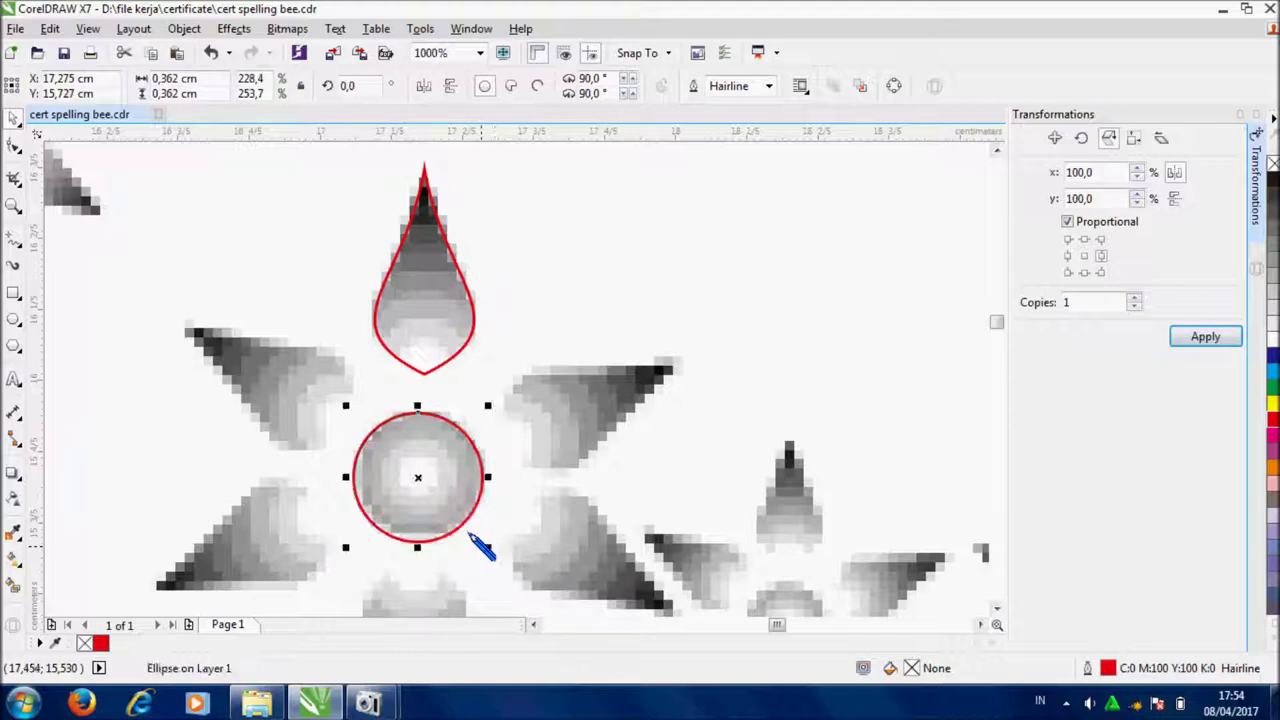
Align the petal with the centre circle so both share the same vertical centre line.
{"action": "scroll", "coordinate": [477, 536], "scroll_direction": "down", "scroll_amount": 1}
{"action": "left_click", "coordinate": [450, 430]}
{"action": "left_click", "coordinate": [443, 506], "text": "shift"}
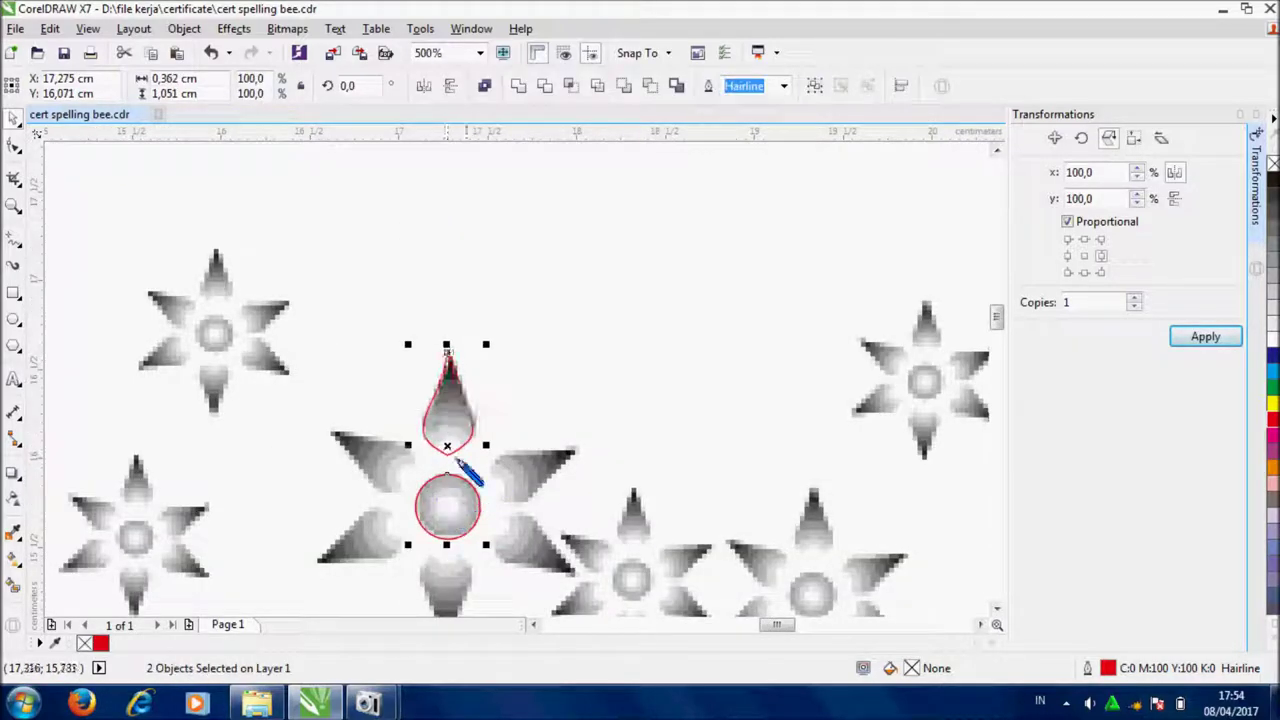
Duplicate the centre circle as a larger concentric circle about 0,606 cm in diameter.
{"action": "left_click", "coordinate": [445, 490]}
{"action": "left_click_drag", "start_coordinate": [486, 465], "coordinate": [528, 423]}
{"action": "left_click_drag", "start_coordinate": [437, 537], "coordinate": [443, 523]}
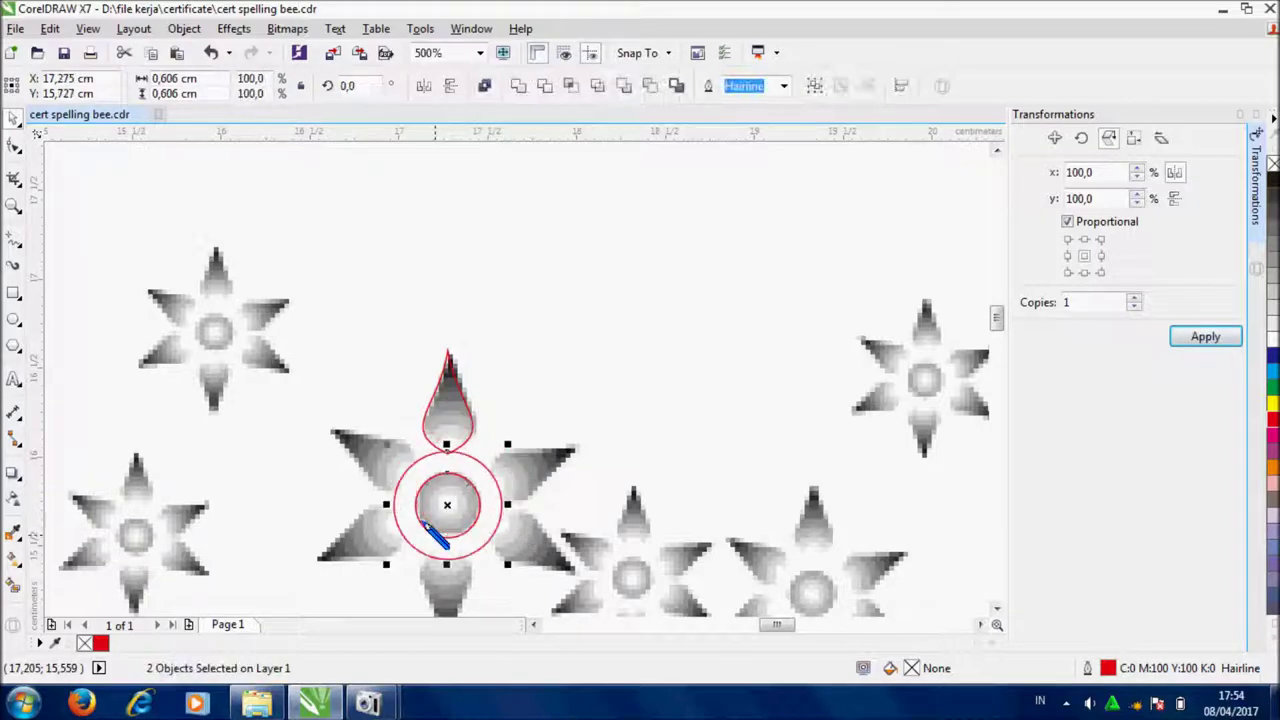
Enlarge the outer circle to about 0,714 cm so it overlaps the base of the petal.
{"action": "scroll", "coordinate": [443, 540], "scroll_direction": "up", "scroll_amount": 2}
{"action": "left_click", "coordinate": [514, 343]}
{"action": "left_click_drag", "start_coordinate": [581, 309], "coordinate": [322, 570]}
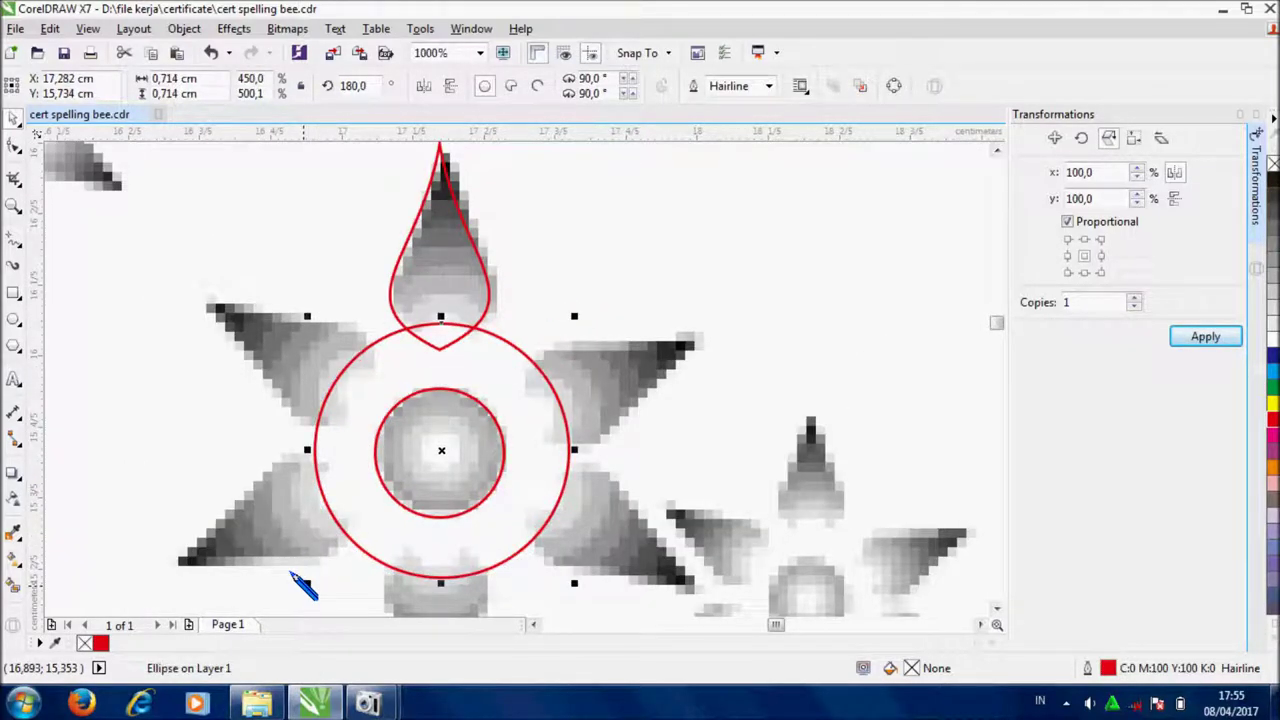
Align the outer and inner circles by their centres, both horizontally and vertically.
{"action": "left_click", "coordinate": [490, 488], "text": "shift"}
{"action": "key", "text": "c"}
{"action": "key", "text": "e"}
Trim the lower tip of the petal with the outer circle.
{"action": "left_click", "coordinate": [525, 403]}
{"action": "left_click", "coordinate": [523, 368]}
{"action": "left_click", "coordinate": [480, 270], "text": "shift"}
{"action": "left_click", "coordinate": [543, 82]}
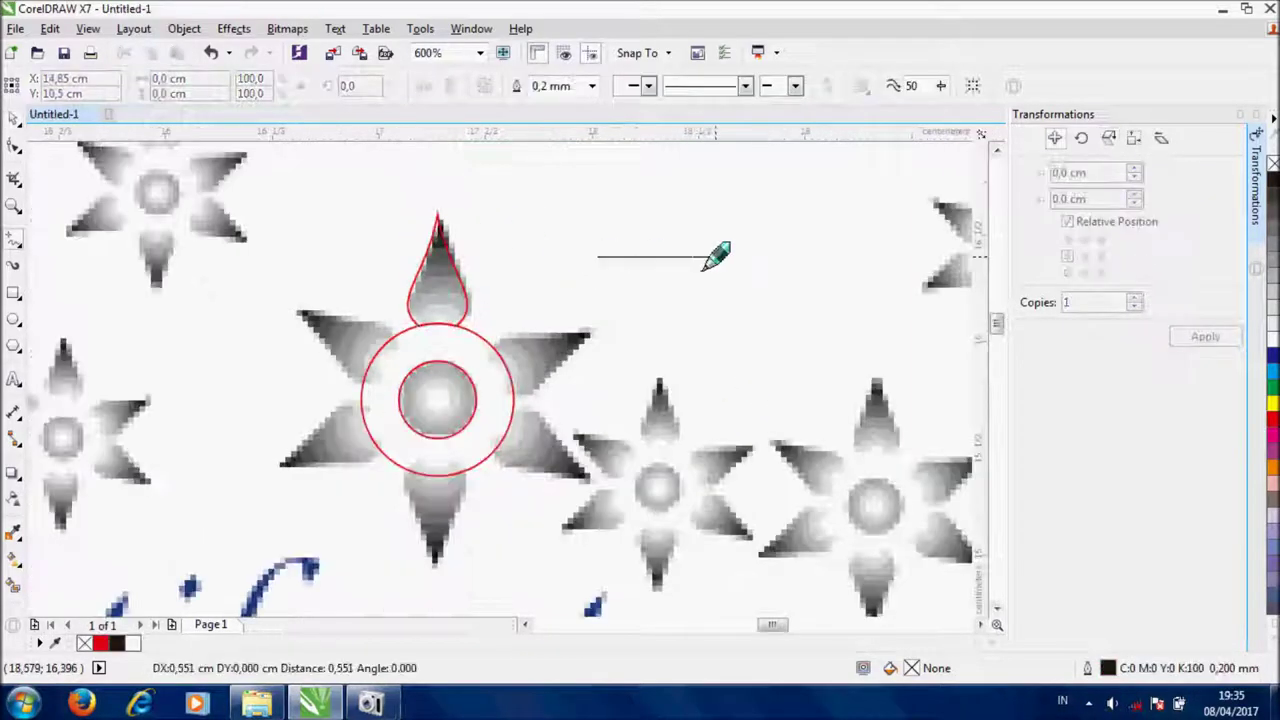
Draw a horizontal line about 0,551 cm long beside the petal and align it with the outer circle's top edge.
{"action": "left_click", "coordinate": [716, 255]}
{"action": "left_click", "coordinate": [500, 350], "text": "shift"}
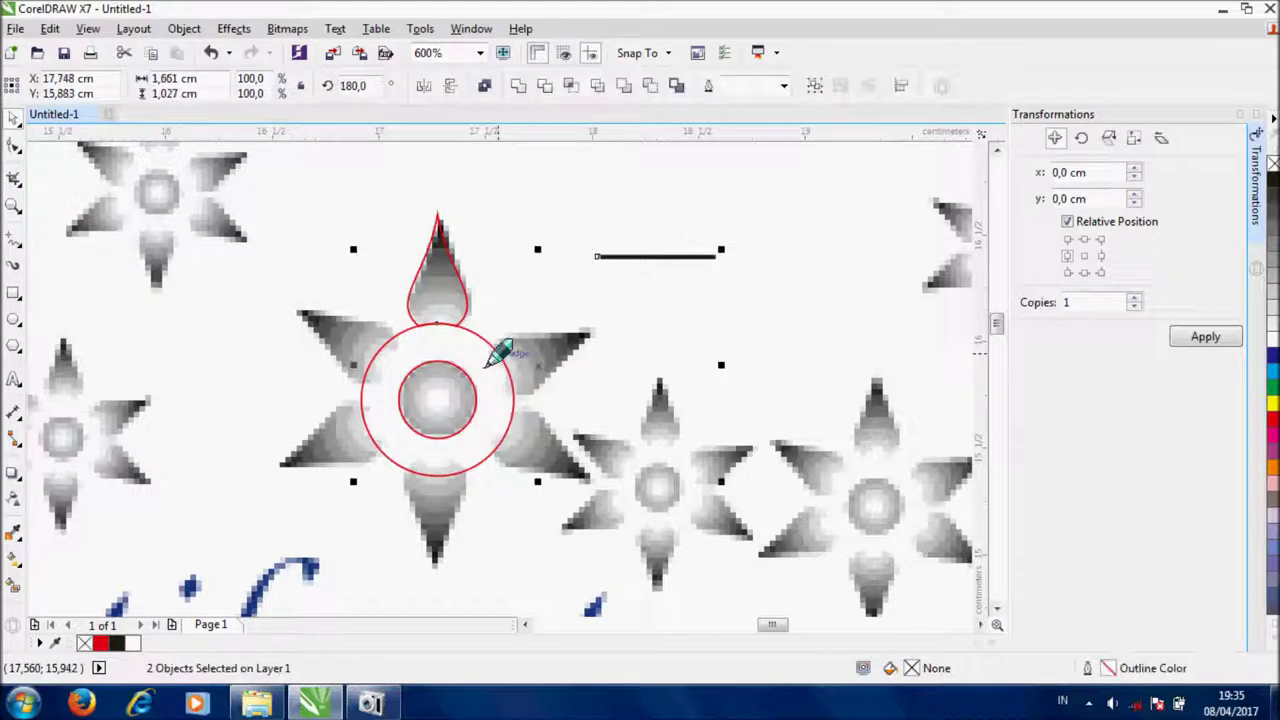
Apply a linear fountain fill to the petal, running from black at the tip to white at the base.
{"action": "left_click", "coordinate": [437, 275]}
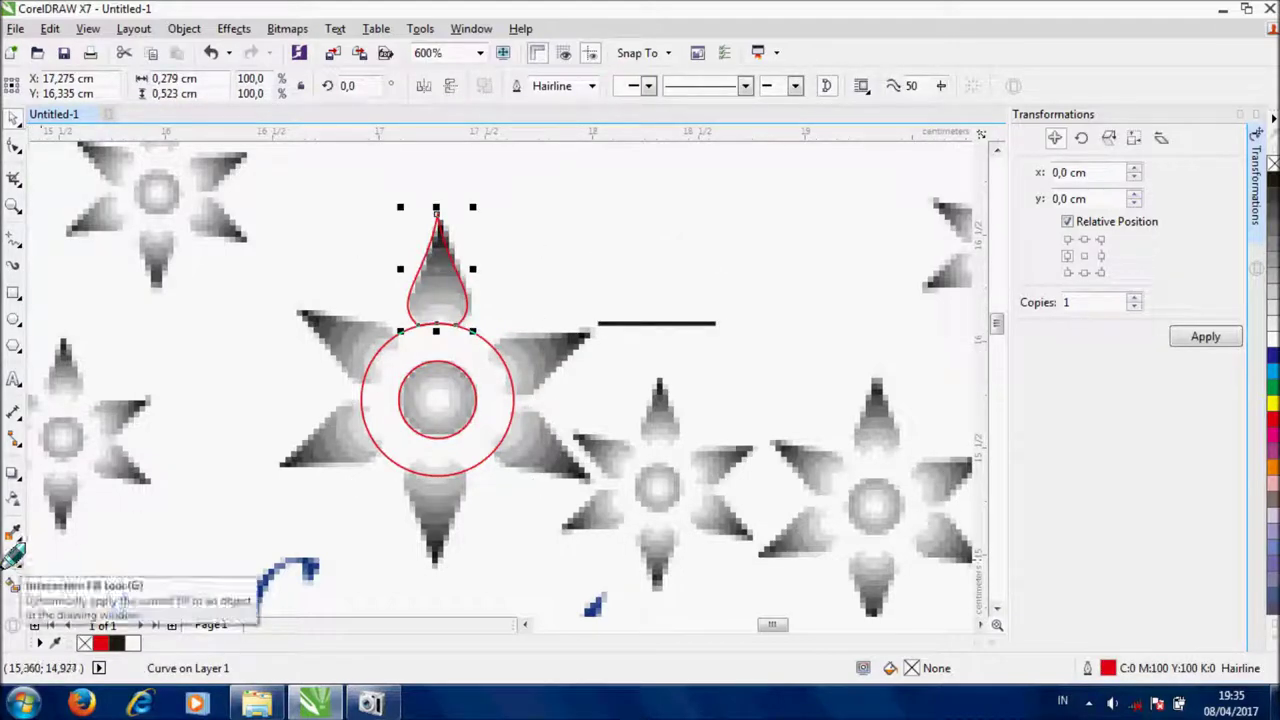
{"action": "left_click", "coordinate": [14, 558]}
{"action": "left_click_drag", "start_coordinate": [437, 229], "coordinate": [437, 318]}
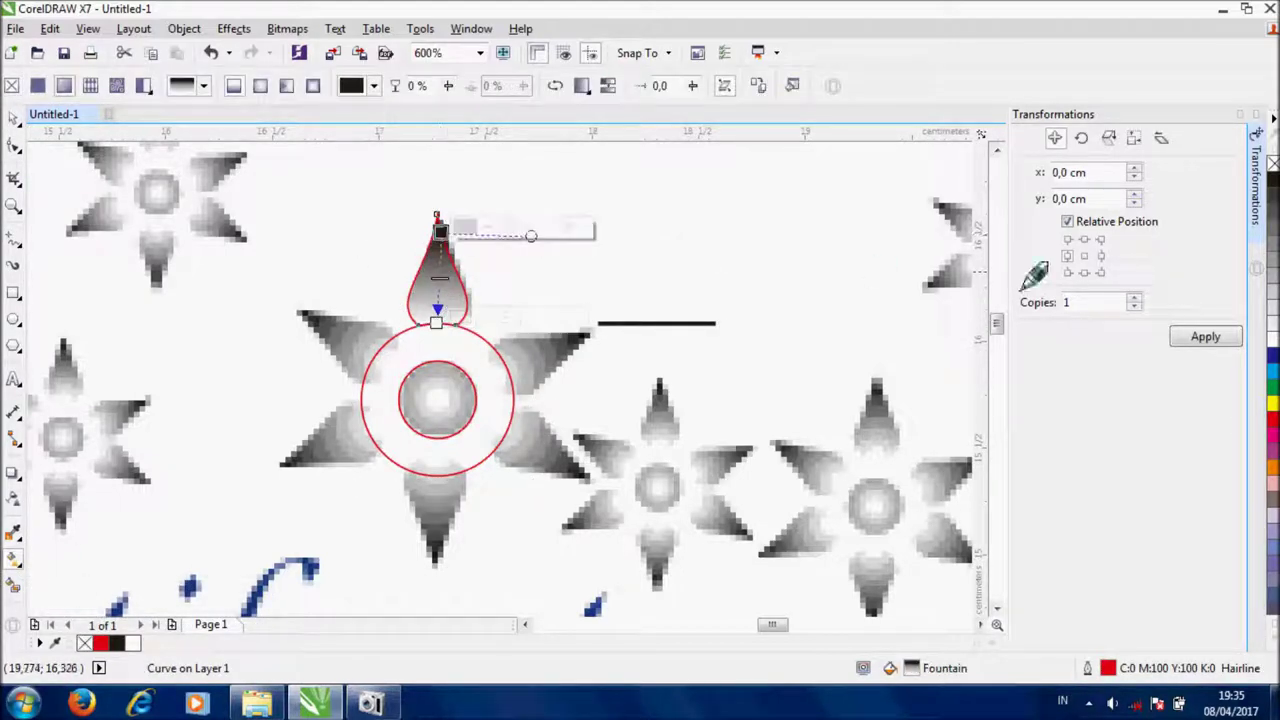
Recolour the petal's dark gradient end and its outline yellow, and set the outline width to 0.1 mm.
{"action": "left_click", "coordinate": [1270, 403]}
{"action": "key", "text": "space"}
{"action": "right_click", "coordinate": [1270, 403]}
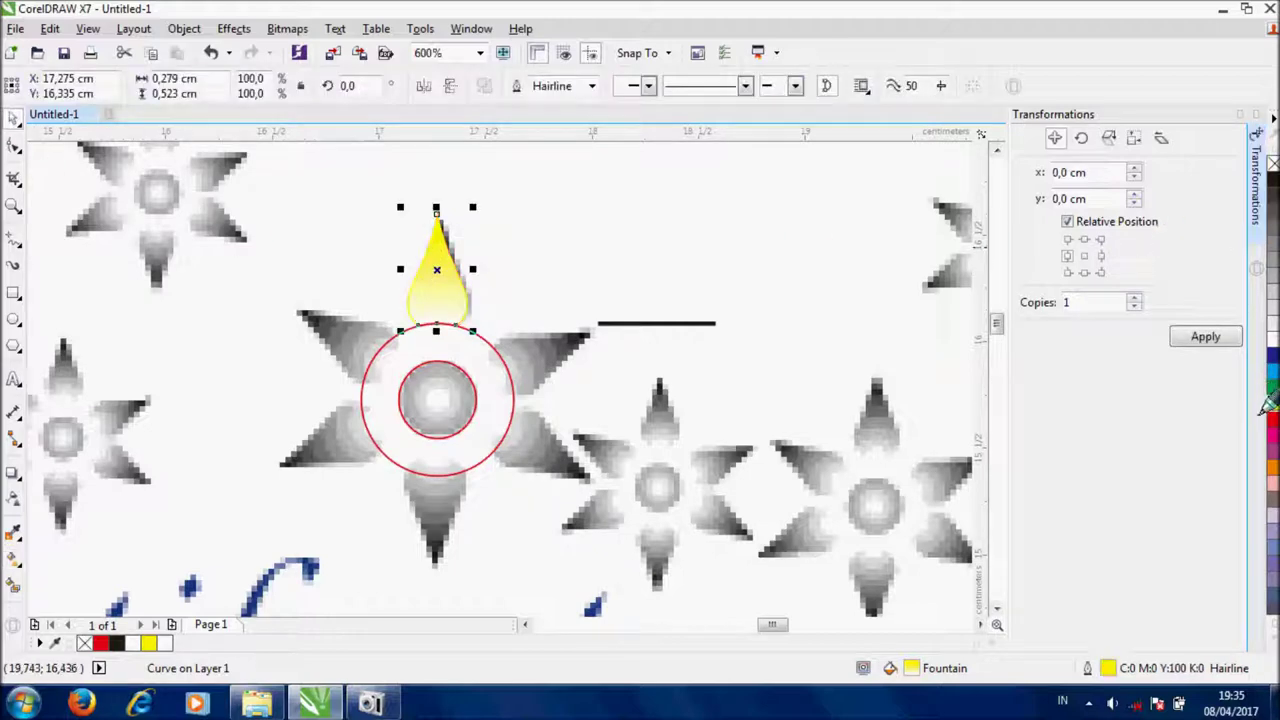
{"action": "left_click", "coordinate": [597, 86]}
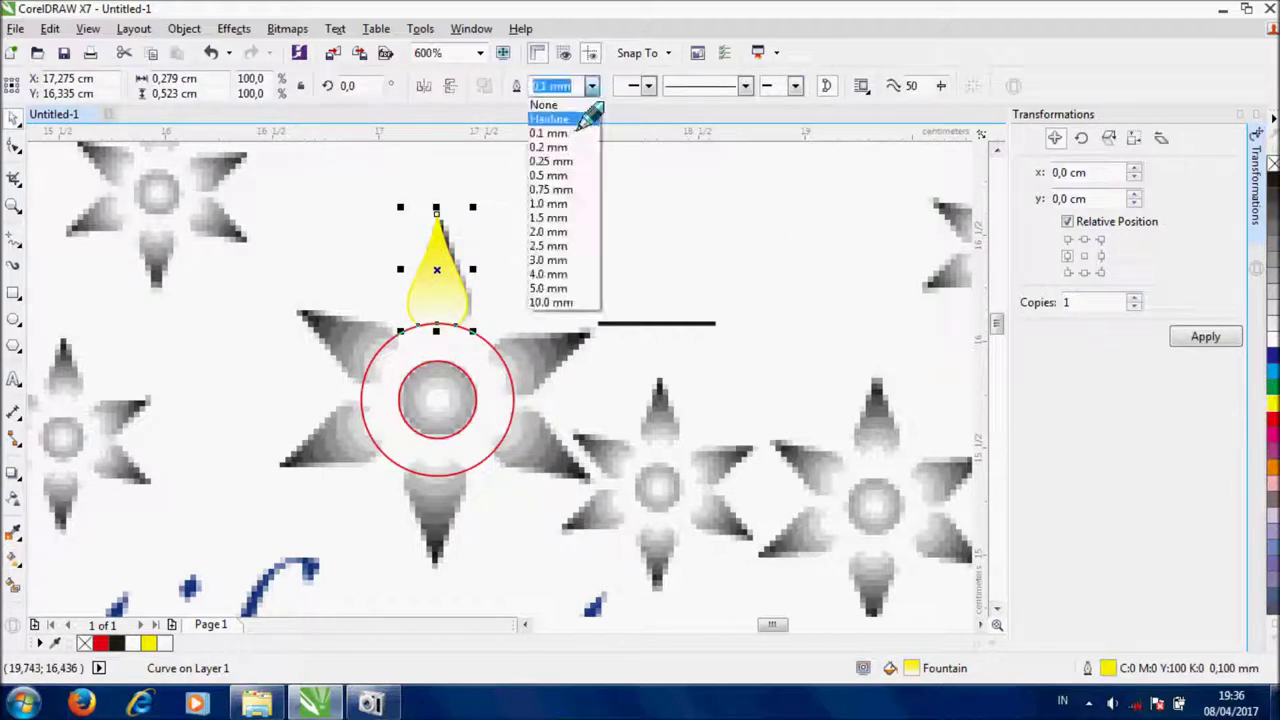
{"action": "left_click", "coordinate": [586, 140]}
Group the petal with the outer circle and create one vertically mirrored copy of the group.
{"action": "left_click", "coordinate": [486, 349], "text": "shift"}
{"action": "key", "text": "ctrl+g"}
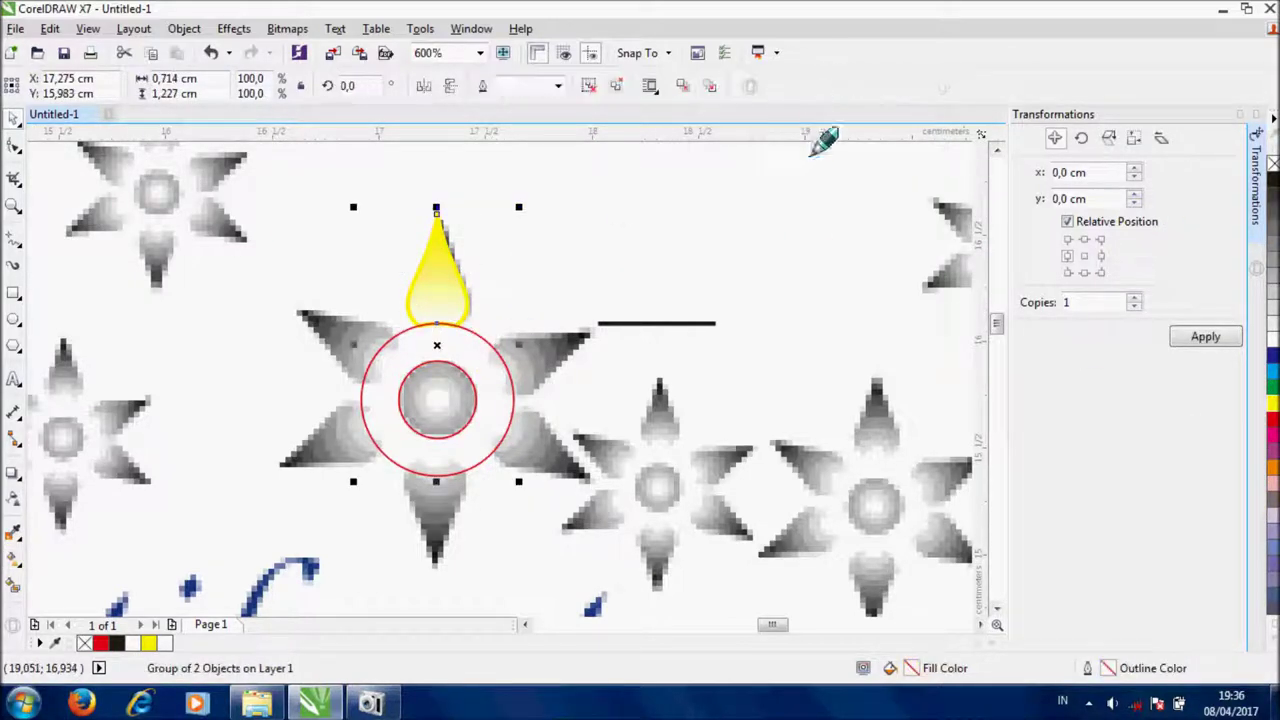
{"action": "left_click", "coordinate": [1108, 142]}
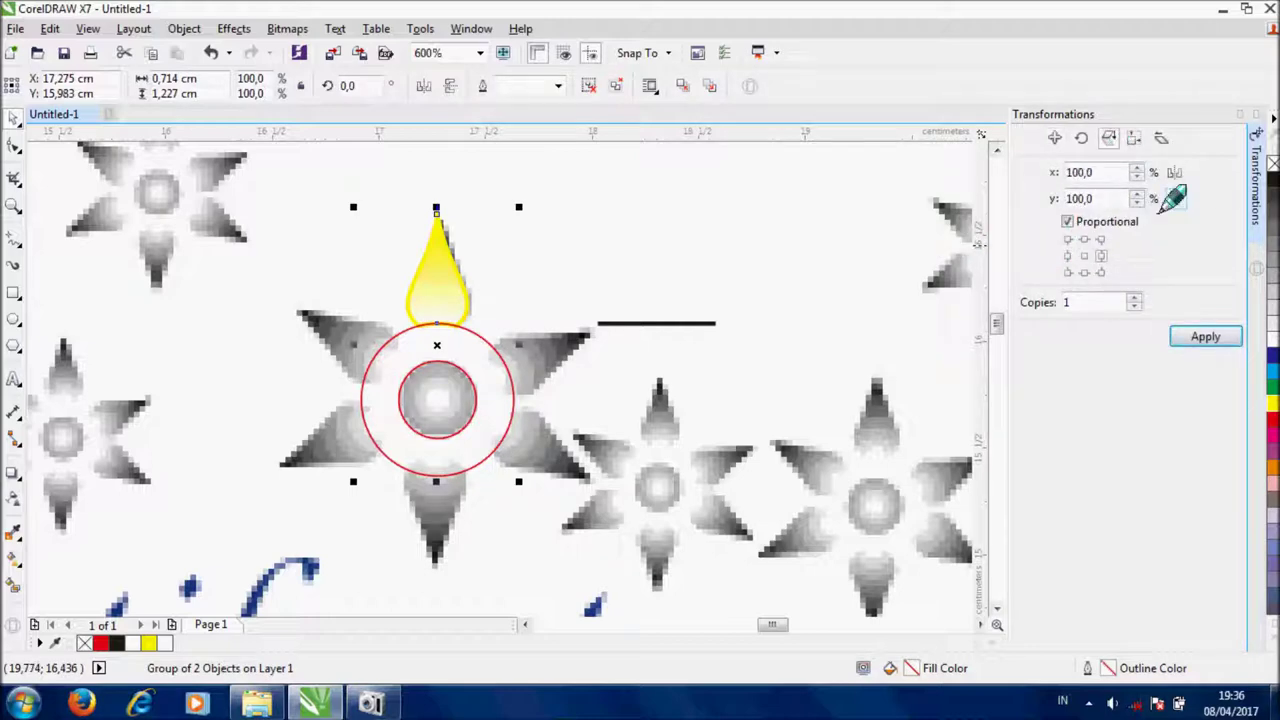
{"action": "left_click", "coordinate": [1190, 338]}
Align the mirrored petal group to the horizontal guide line so the outer circles coincide, and delete the line.
{"action": "left_click", "coordinate": [680, 324], "text": "shift"}
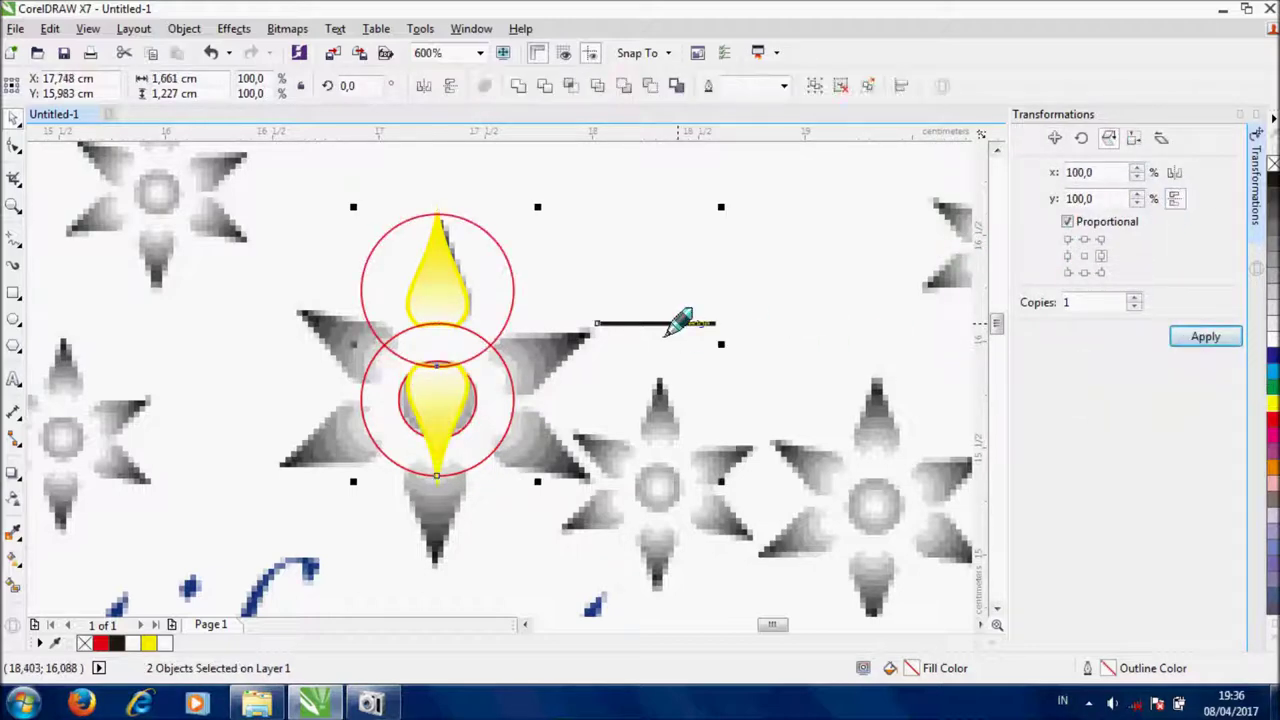
{"action": "scroll", "coordinate": [516, 345], "scroll_direction": "down", "scroll_amount": 1}
{"action": "left_click", "coordinate": [715, 248]}
{"action": "left_click", "coordinate": [612, 334]}
{"action": "key", "text": "Delete"}
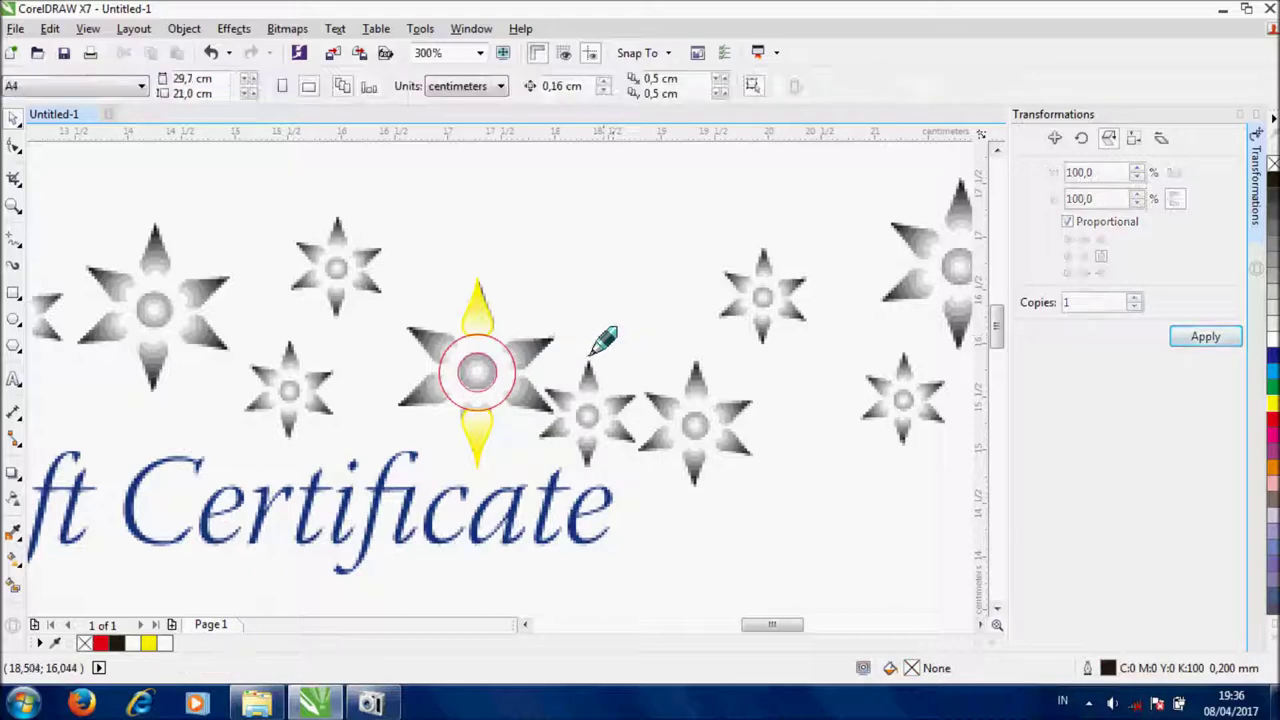
Rotate copies of the petal pair in 60° increments about their common centre to complete a six-petal star.
{"action": "scroll", "coordinate": [588, 340], "scroll_direction": "down", "scroll_amount": 2}
{"action": "left_click", "coordinate": [575, 340]}
{"action": "scroll", "coordinate": [575, 340], "scroll_direction": "up", "scroll_amount": 2}
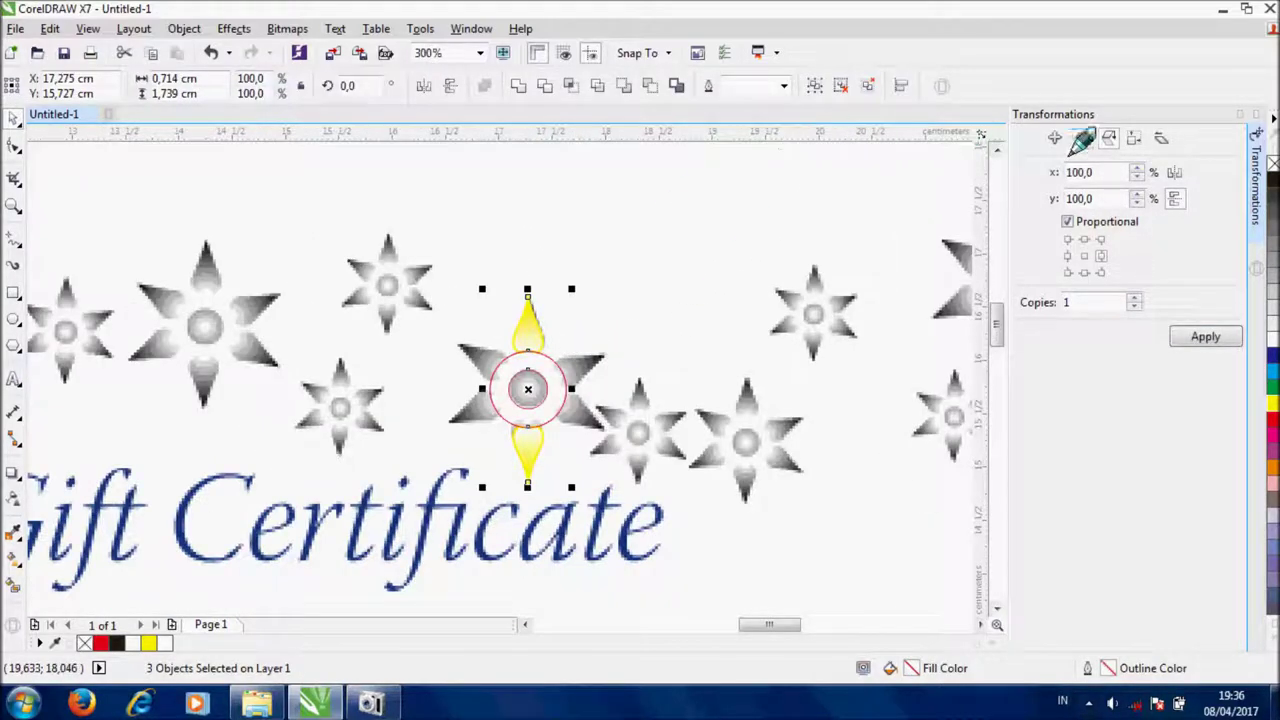
{"action": "left_click", "coordinate": [1083, 142]}
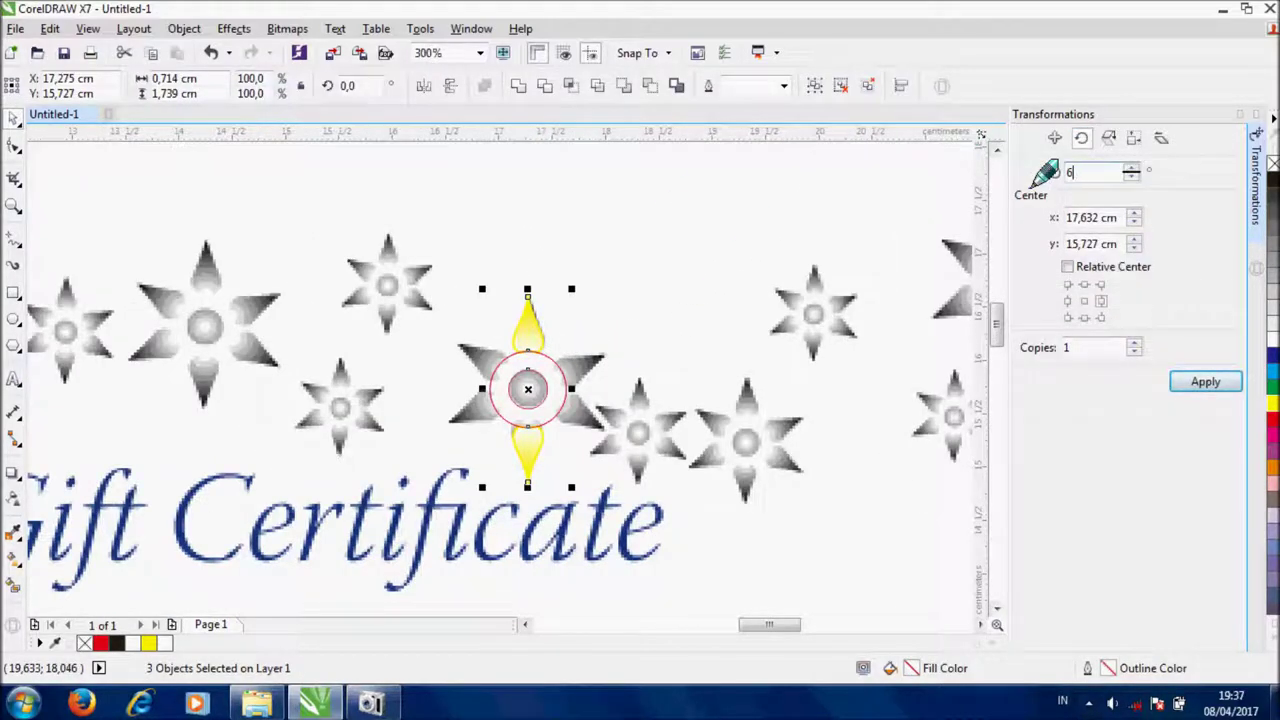
{"action": "left_click", "coordinate": [1084, 300]}
{"action": "left_click", "coordinate": [1205, 381]}
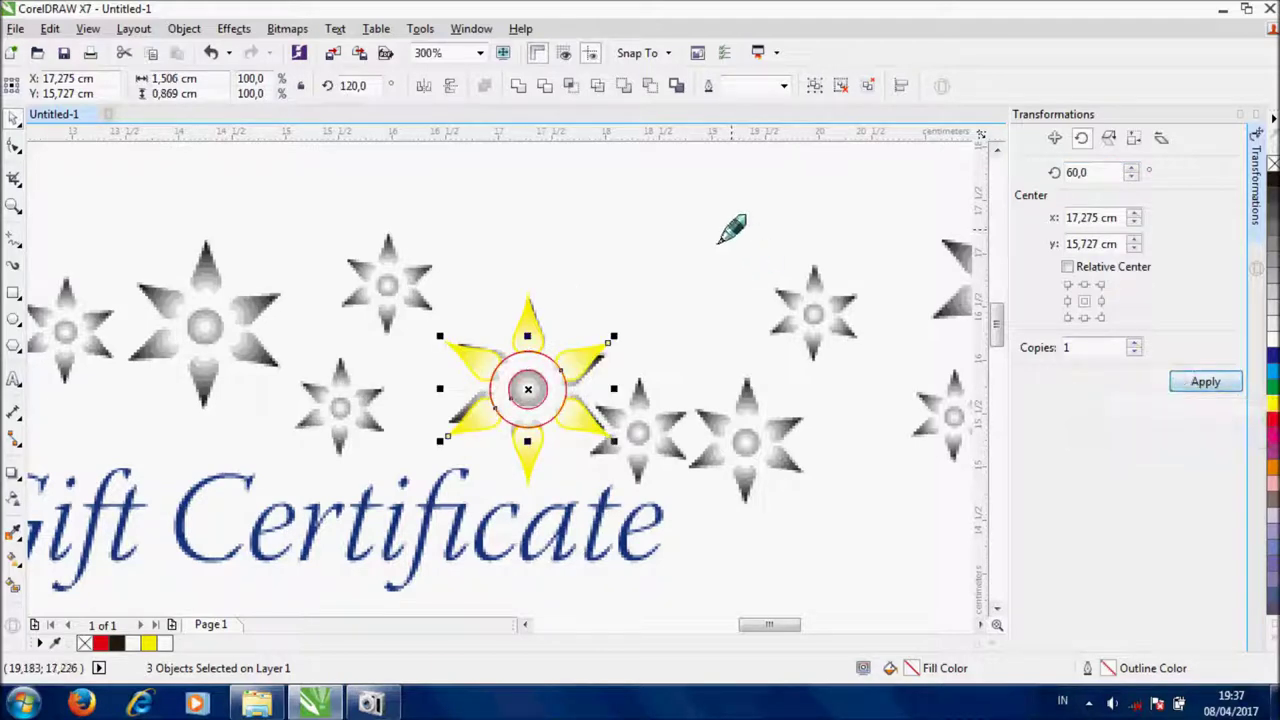
Ungroup the star's petal groups and delete the outer circles around its centre.
{"action": "scroll", "coordinate": [677, 276], "scroll_direction": "down", "scroll_amount": 1}
{"action": "scroll", "coordinate": [677, 276], "scroll_direction": "down", "scroll_amount": 1}
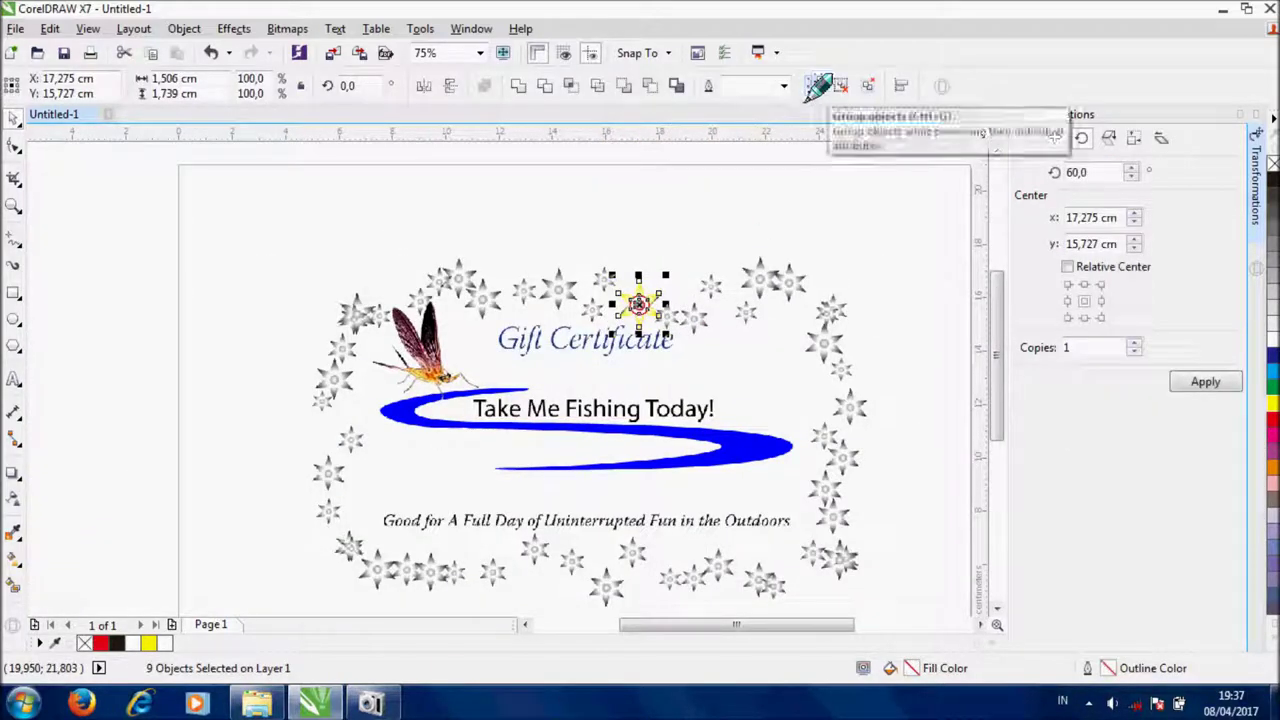
{"action": "left_click", "coordinate": [856, 95]}
{"action": "scroll", "coordinate": [667, 291], "scroll_direction": "up", "scroll_amount": 3}
{"action": "left_click", "coordinate": [627, 327]}
{"action": "left_click", "coordinate": [391, 353]}
{"action": "key", "text": "Delete"}
{"action": "left_click", "coordinate": [391, 353]}
{"action": "key", "text": "Delete"}
Fill the centre circle with yellow and group all parts of the star.
{"action": "left_click", "coordinate": [432, 395]}
{"action": "left_click", "coordinate": [1272, 402]}
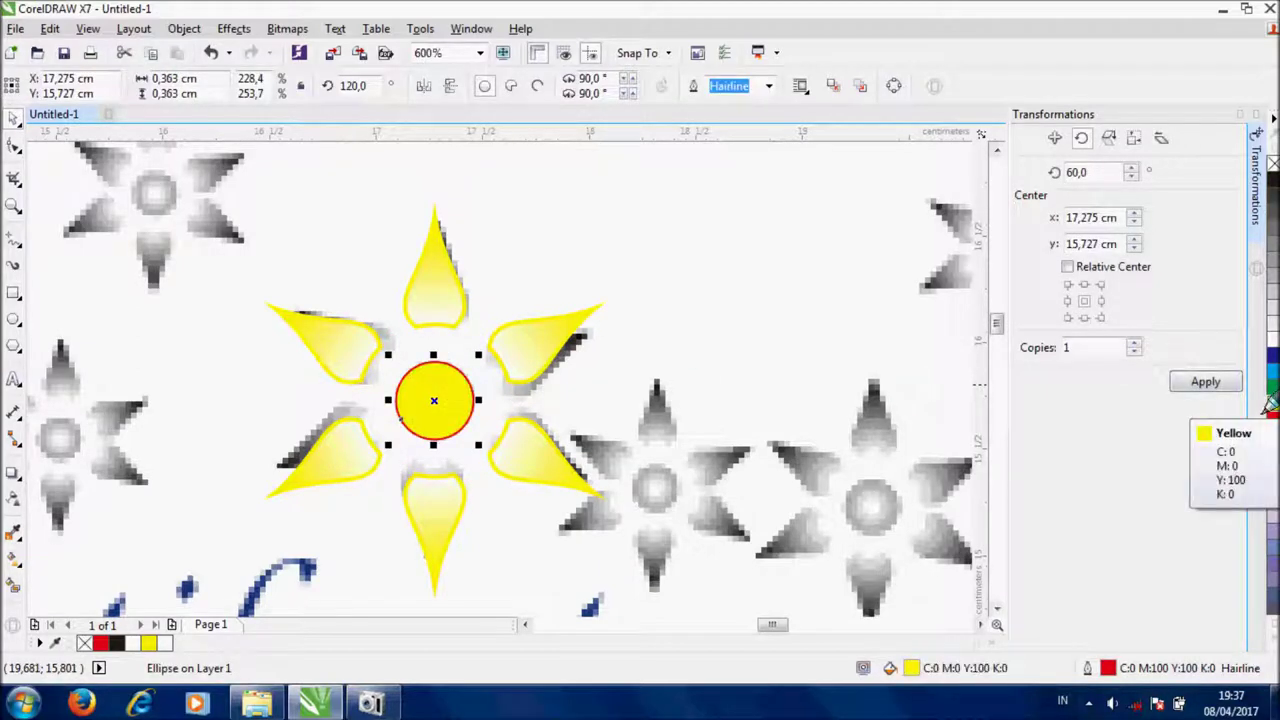
{"action": "scroll", "coordinate": [432, 258], "scroll_direction": "down", "scroll_amount": 3}
{"action": "left_click_drag", "start_coordinate": [428, 249], "coordinate": [508, 461]}
{"action": "left_click", "coordinate": [799, 87]}
{"action": "scroll", "coordinate": [508, 441], "scroll_direction": "up", "scroll_amount": 3}
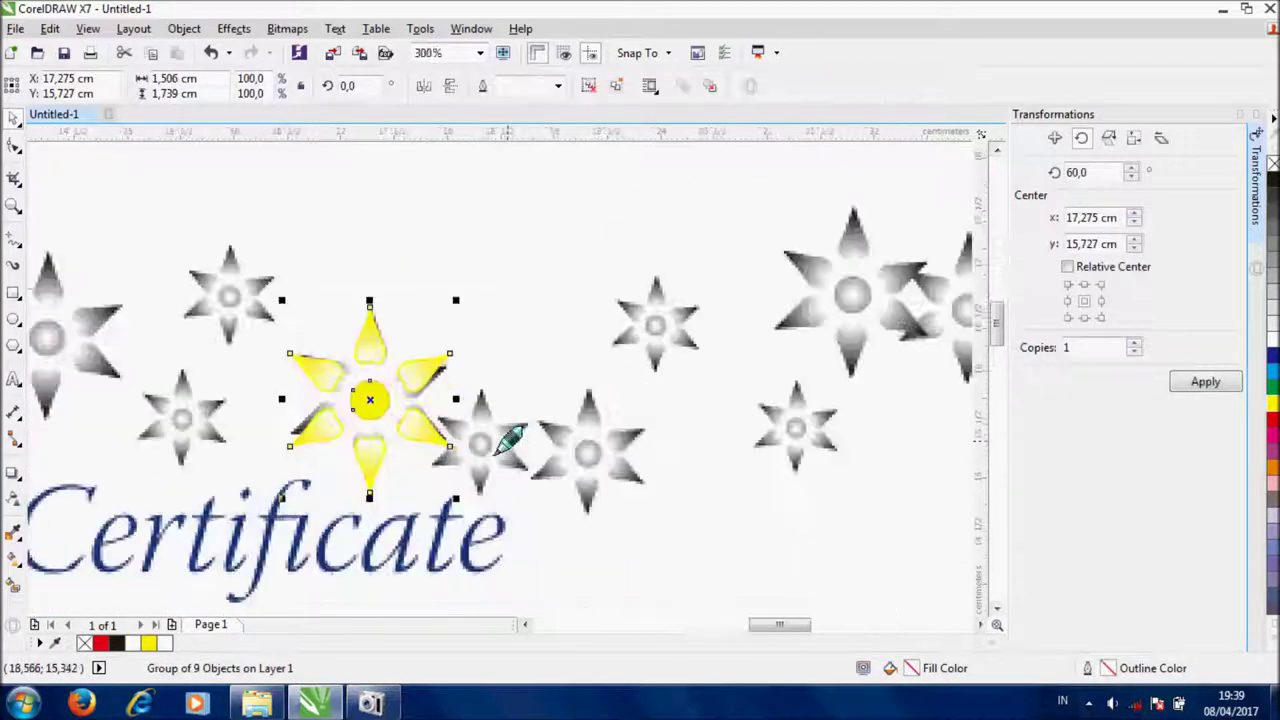
Duplicate the grouped star and fit scaled-down copies over the two grey stars just to its right.
{"action": "left_click", "coordinate": [1055, 138]}
{"action": "left_click", "coordinate": [1205, 336]}
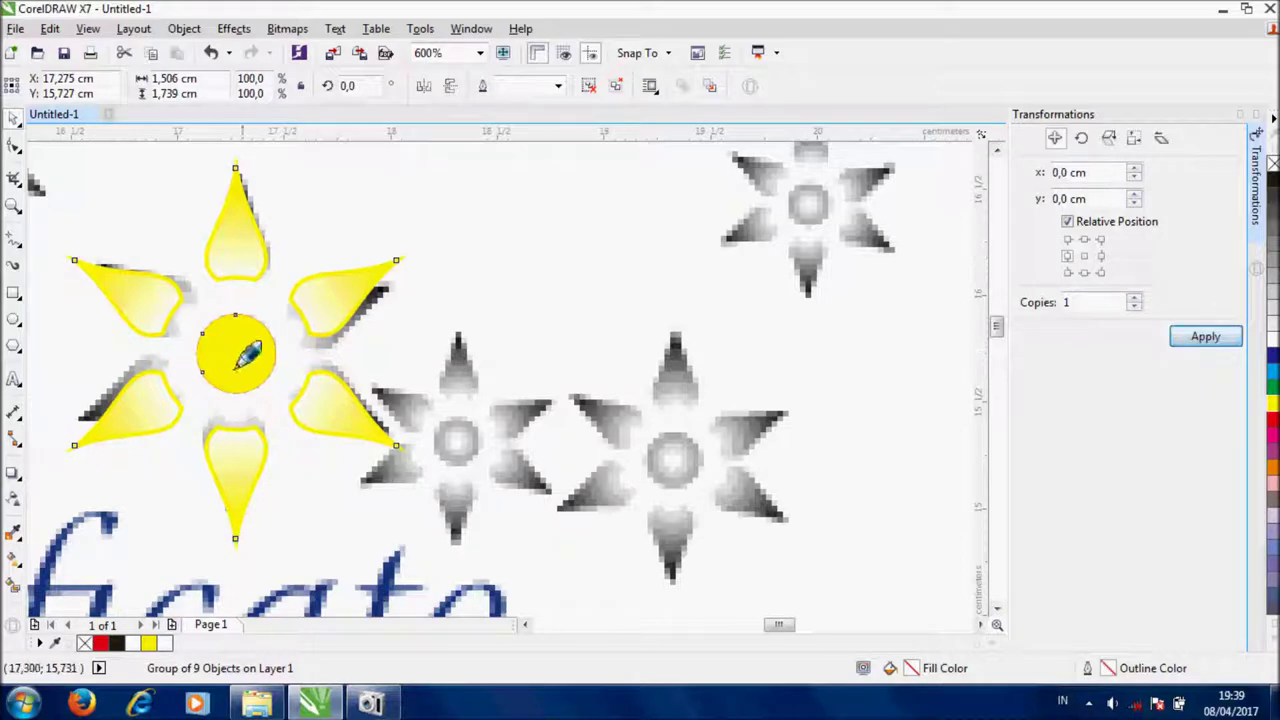
{"action": "left_click_drag", "start_coordinate": [243, 349], "coordinate": [523, 380]}
{"action": "left_click_drag", "start_coordinate": [689, 193], "coordinate": [566, 306]}
{"action": "left_click_drag", "start_coordinate": [521, 383], "coordinate": [663, 455]}
{"action": "left_click_drag", "start_coordinate": [765, 572], "coordinate": [794, 606]}
Place star duplicates over the next grey stars toward the border's upper-right corner, scaling each to match.
{"action": "scroll", "coordinate": [415, 457], "scroll_direction": "down", "scroll_amount": 1}
{"action": "left_click", "coordinate": [1228, 337]}
{"action": "left_click_drag", "start_coordinate": [543, 457], "coordinate": [613, 334]}
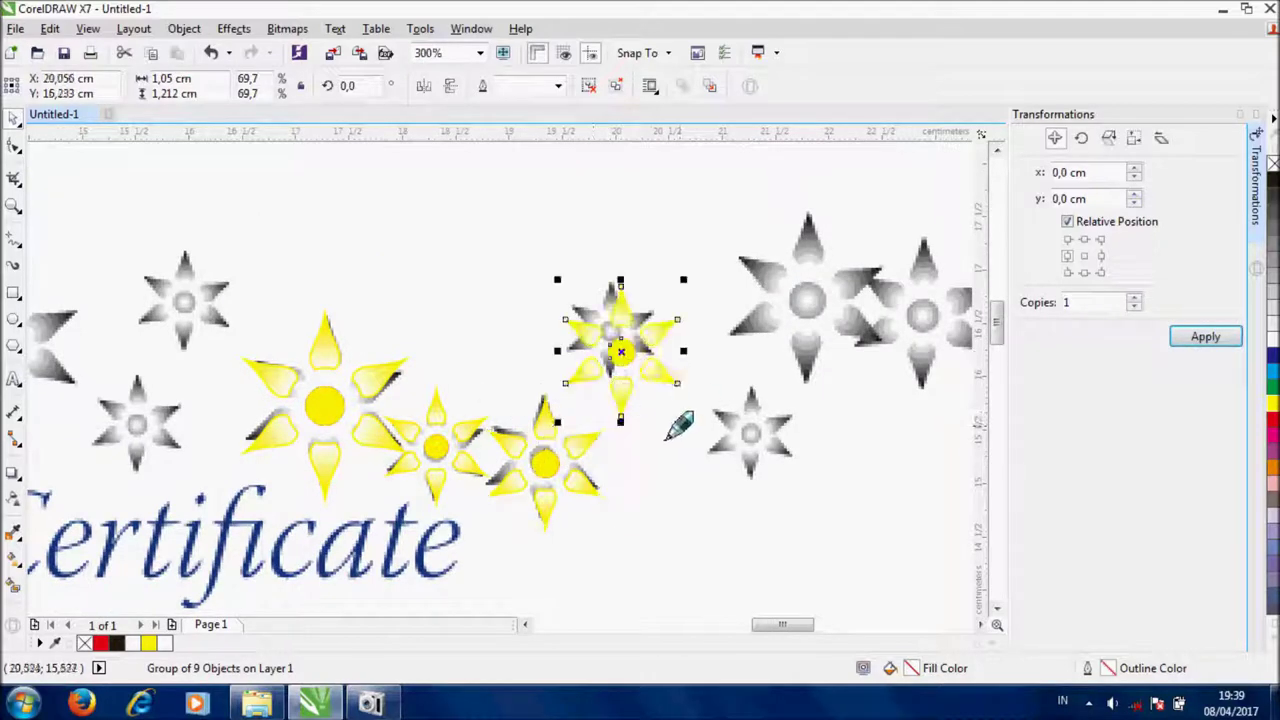
{"action": "left_click_drag", "start_coordinate": [684, 413], "coordinate": [655, 390]}
{"action": "left_click_drag", "start_coordinate": [605, 335], "coordinate": [770, 323]}
{"action": "left_click", "coordinate": [1203, 336]}
{"action": "left_click_drag", "start_coordinate": [816, 266], "coordinate": [942, 192]}
{"action": "mouse_move", "coordinate": [797, 284]}
{"action": "left_mouse_down"}
{"action": "mouse_move", "coordinate": [819, 300]}
{"action": "mouse_move", "coordinate": [806, 299]}
{"action": "left_mouse_up"}
Position a star copy scaled to about 77% over the last grey star of the upper-right cluster.
{"action": "scroll", "coordinate": [620, 346], "scroll_direction": "down", "scroll_amount": 2}
{"action": "scroll", "coordinate": [762, 334], "scroll_direction": "up", "scroll_amount": 2}
{"action": "left_click_drag", "start_coordinate": [393, 340], "coordinate": [518, 352]}
{"action": "mouse_move", "coordinate": [595, 440]}
{"action": "left_mouse_down"}
{"action": "mouse_move", "coordinate": [567, 413]}
{"action": "mouse_move", "coordinate": [588, 435]}
{"action": "left_mouse_up"}
{"action": "scroll", "coordinate": [588, 435], "scroll_direction": "down", "scroll_amount": 3}
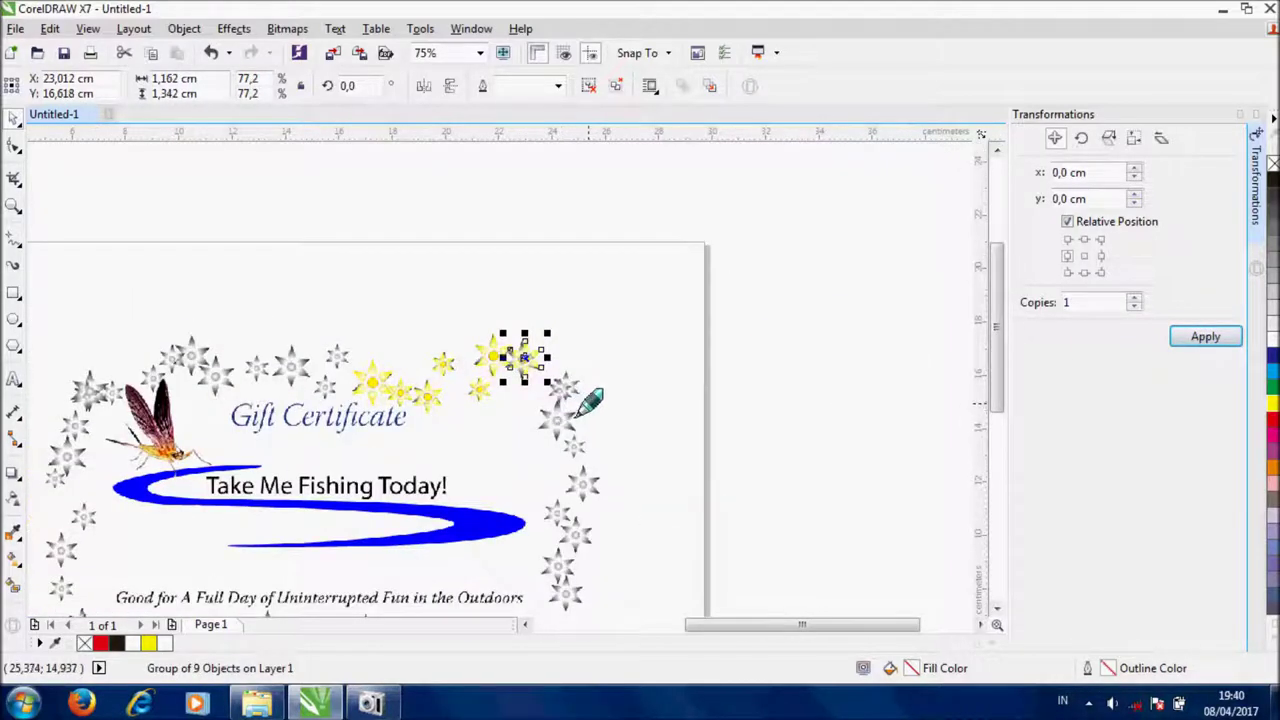
Place and resize star copies over the grey stars where the border turns down its right side.
{"action": "scroll", "coordinate": [565, 408], "scroll_direction": "up", "scroll_amount": 1}
{"action": "left_click_drag", "start_coordinate": [372, 183], "coordinate": [527, 297]}
{"action": "right_click", "coordinate": [527, 297]}
{"action": "left_click_drag", "start_coordinate": [590, 218], "coordinate": [558, 251]}
{"action": "left_click_drag", "start_coordinate": [511, 312], "coordinate": [486, 409]}
{"action": "left_click_drag", "start_coordinate": [539, 476], "coordinate": [563, 509]}
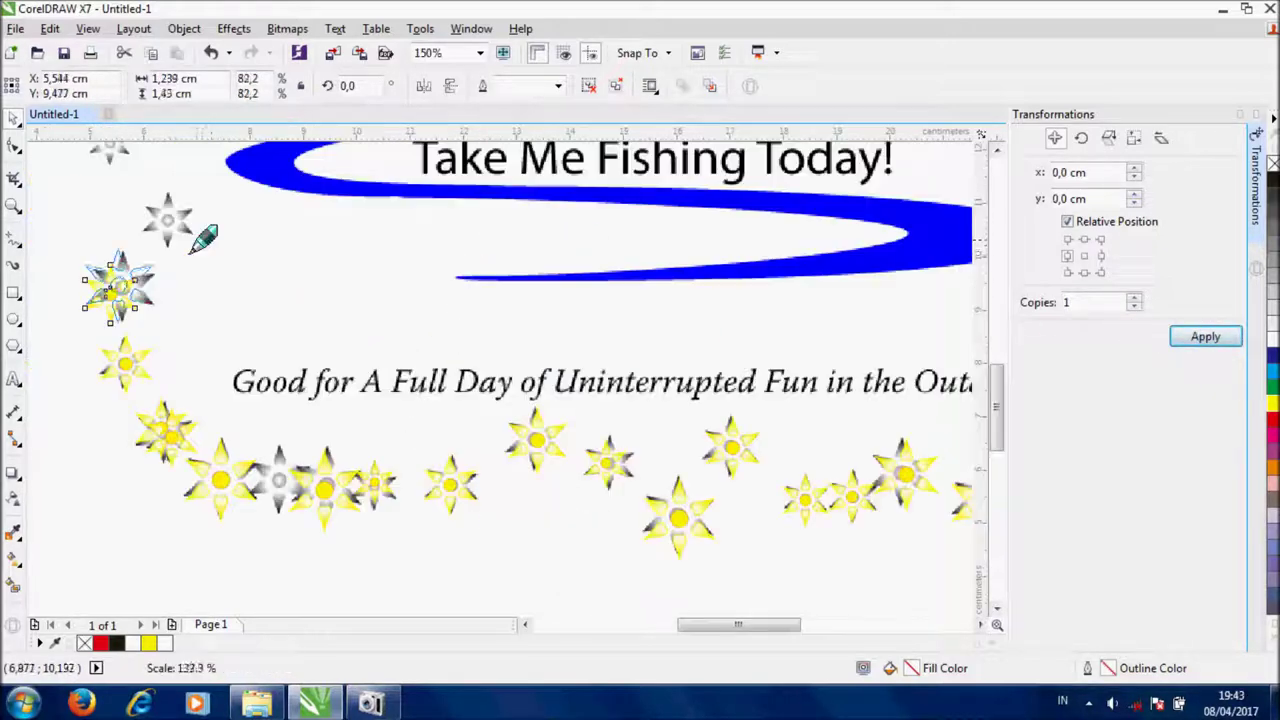
Scale the star on the border's left side to about 82% and fit a smaller copy over the grey star above it.
{"action": "left_click_drag", "start_coordinate": [206, 244], "coordinate": [160, 240]}
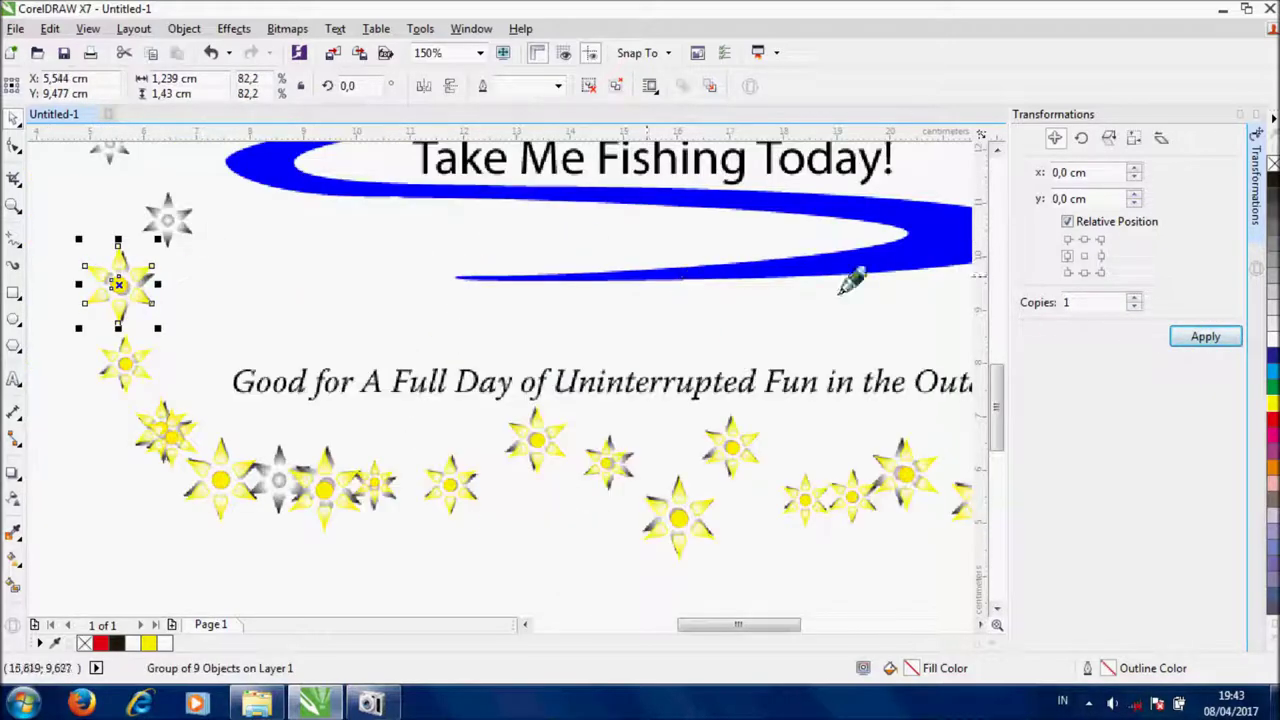
{"action": "left_click", "coordinate": [1206, 337]}
{"action": "left_click_drag", "start_coordinate": [120, 286], "coordinate": [176, 222]}
{"action": "left_click_drag", "start_coordinate": [217, 268], "coordinate": [199, 243]}
{"action": "scroll", "coordinate": [181, 265], "scroll_direction": "down", "scroll_amount": 2}
{"action": "scroll", "coordinate": [175, 270], "scroll_direction": "up", "scroll_amount": 2}
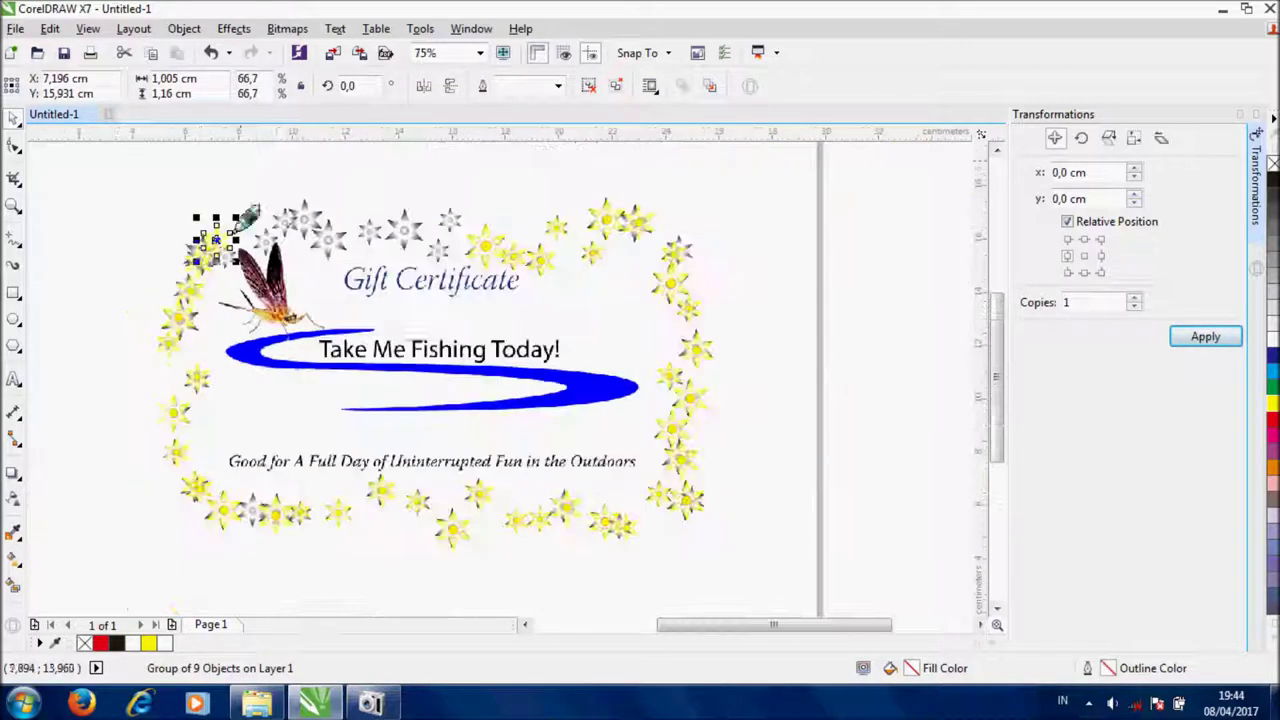
Copy the star along the grey stars above the insect on the border's upper-left edge, matching each one's size.
{"action": "scroll", "coordinate": [247, 218], "scroll_direction": "up", "scroll_amount": 1}
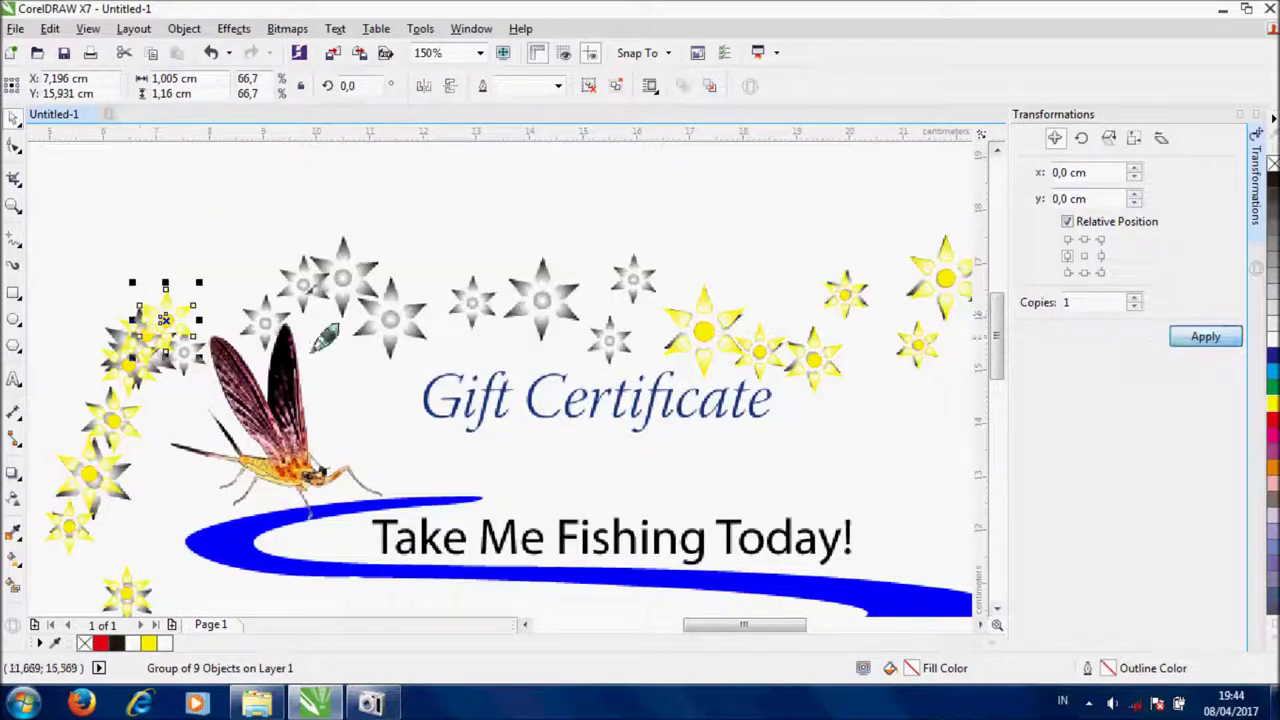
{"action": "left_click_drag", "start_coordinate": [160, 325], "coordinate": [352, 238]}
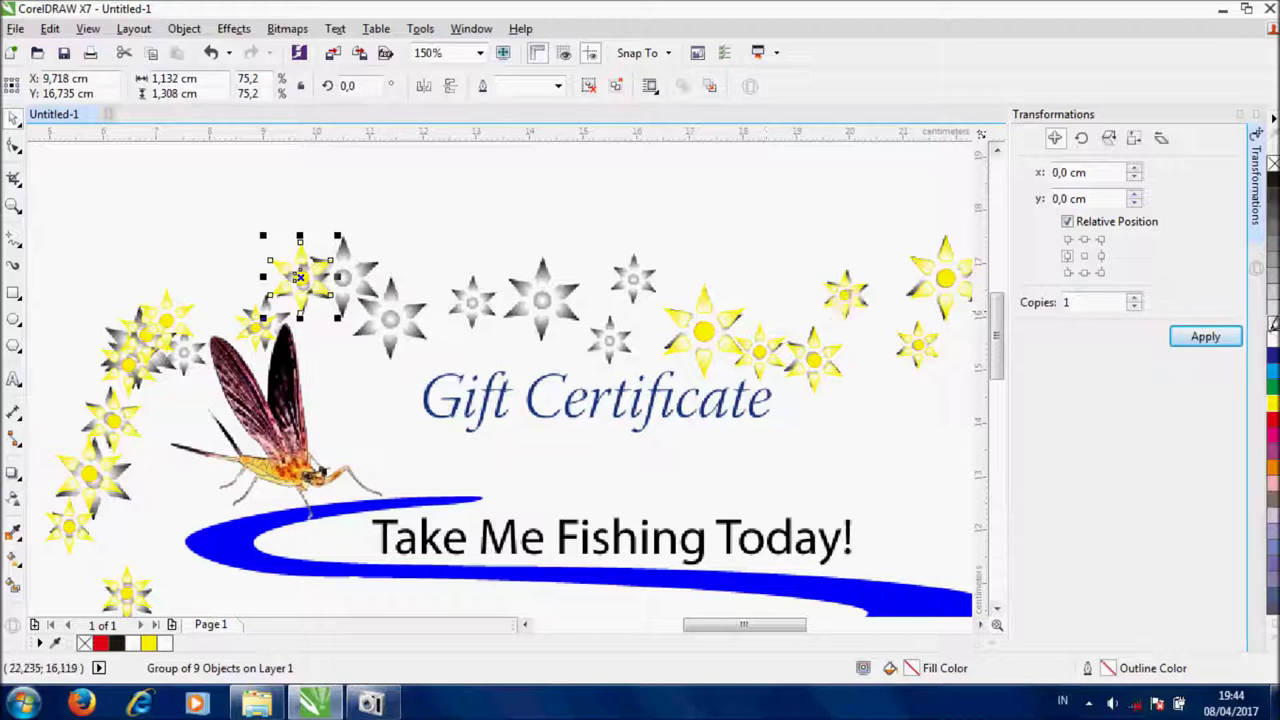
{"action": "left_click_drag", "start_coordinate": [310, 280], "coordinate": [396, 221]}
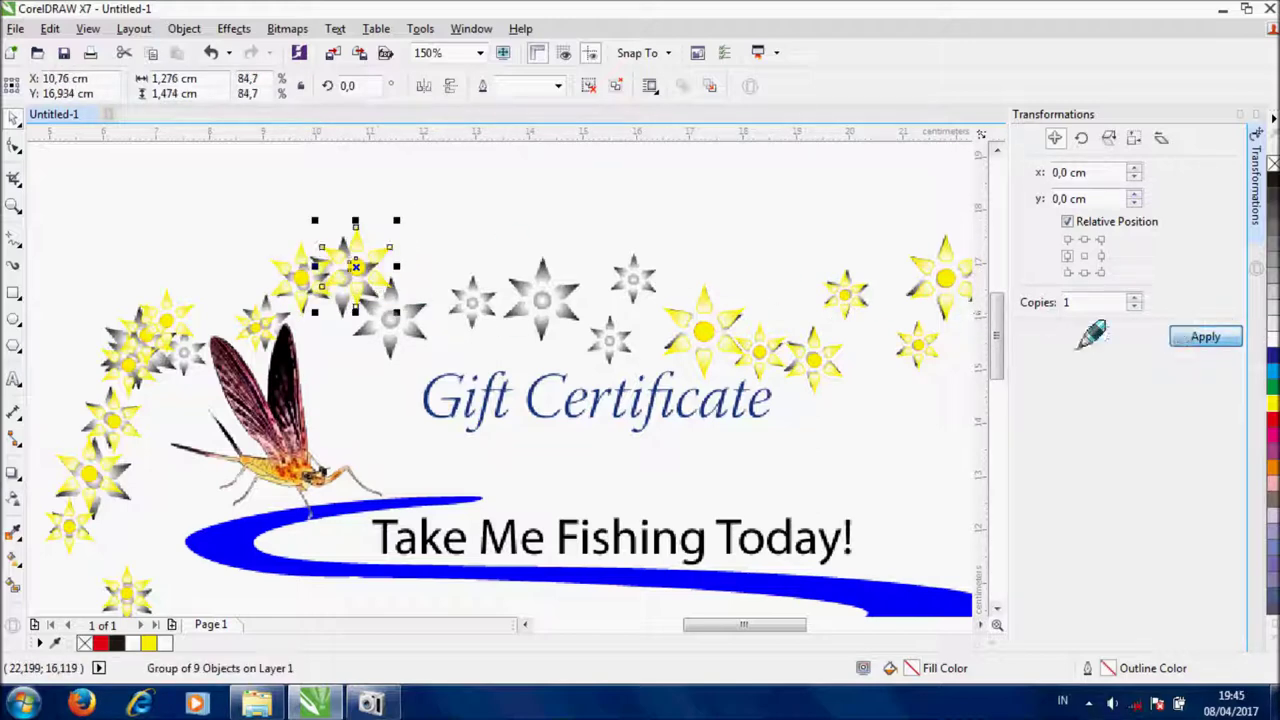
{"action": "left_click_drag", "start_coordinate": [362, 268], "coordinate": [487, 298]}
{"action": "left_click_drag", "start_coordinate": [525, 250], "coordinate": [503, 273]}
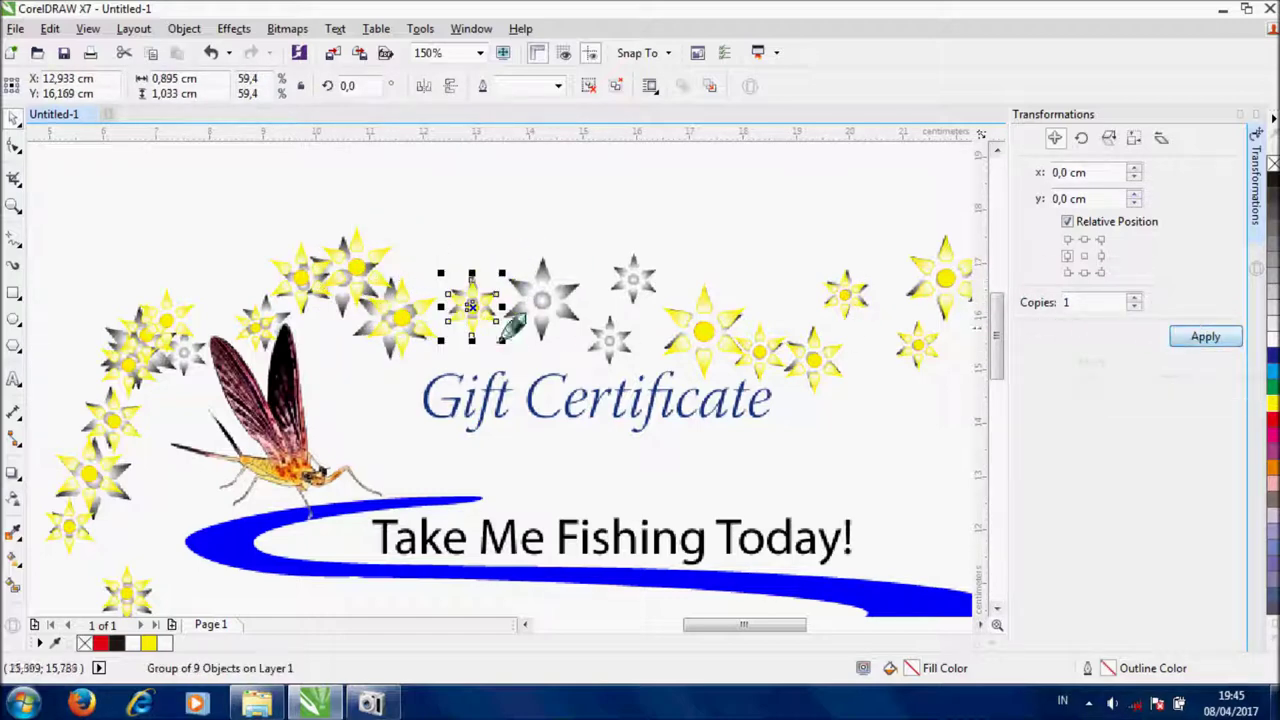
Cover the remaining large and small grey stars above the "Gift Certificate" title with matching star copies.
{"action": "left_click", "coordinate": [400, 318]}
{"action": "left_click_drag", "start_coordinate": [400, 318], "coordinate": [527, 292]}
{"action": "left_click", "coordinate": [470, 308]}
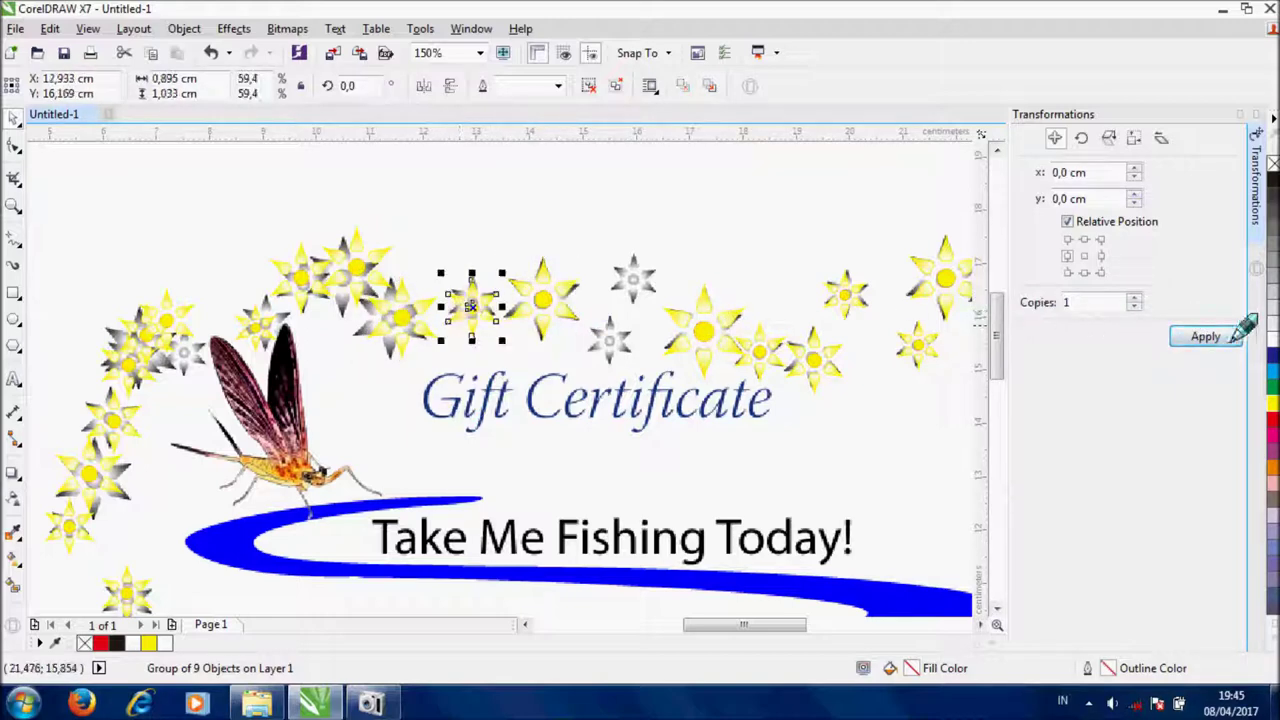
{"action": "left_click_drag", "start_coordinate": [478, 306], "coordinate": [597, 347]}
{"action": "scroll", "coordinate": [597, 347], "scroll_direction": "down", "scroll_amount": 4}
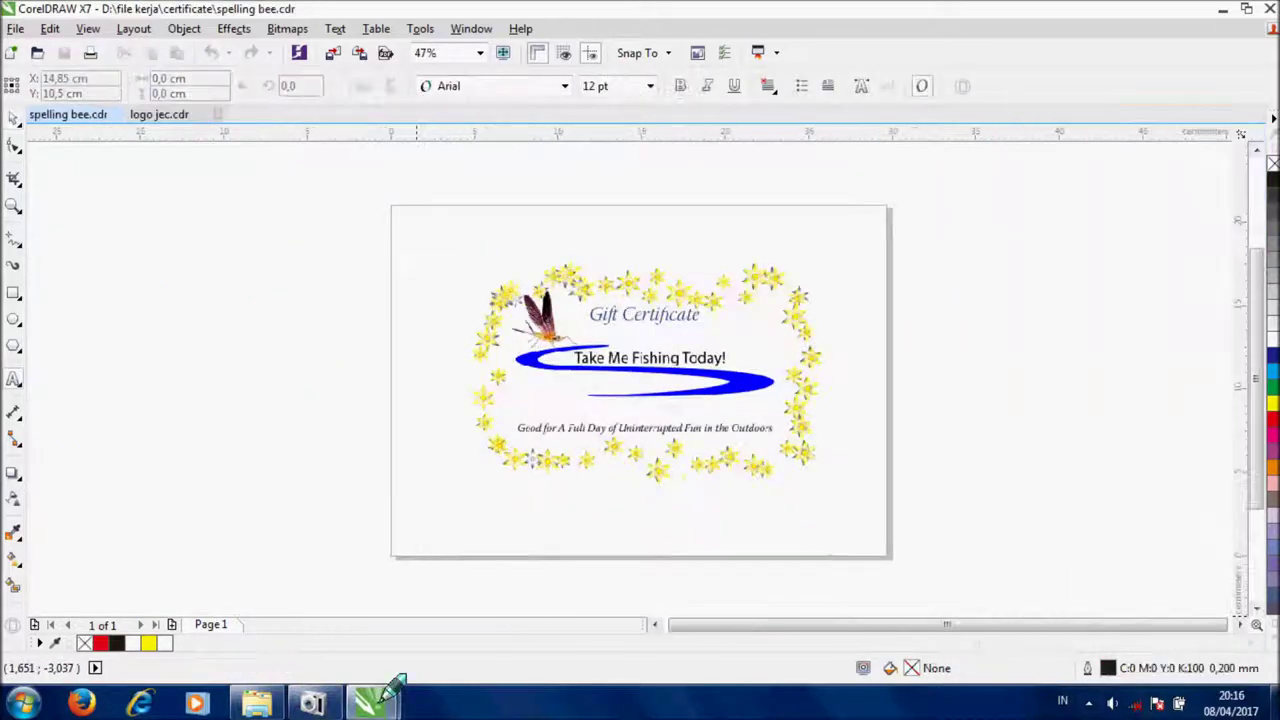
Switch to the logo jec.cdr document and ungroup the whole James Education Centre logo.
{"action": "key", "text": "ctrl+Tab"}
{"action": "scroll", "coordinate": [660, 230], "scroll_direction": "up", "scroll_amount": 5}
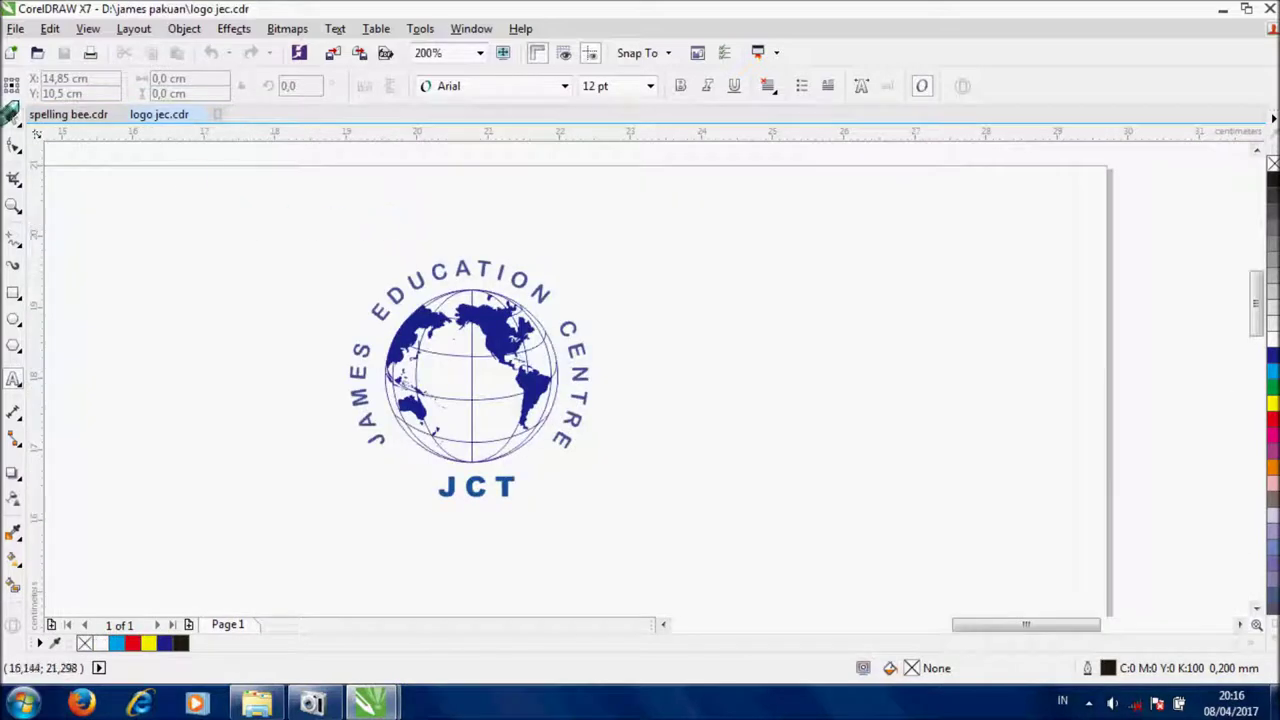
{"action": "left_click", "coordinate": [12, 117]}
{"action": "left_click_drag", "start_coordinate": [290, 210], "coordinate": [694, 557]}
{"action": "left_click", "coordinate": [598, 89]}
Copy the ungrouped logo into spelling bee.cdr and place it at the page's upper-right edge.
{"action": "right_click", "coordinate": [561, 268]}
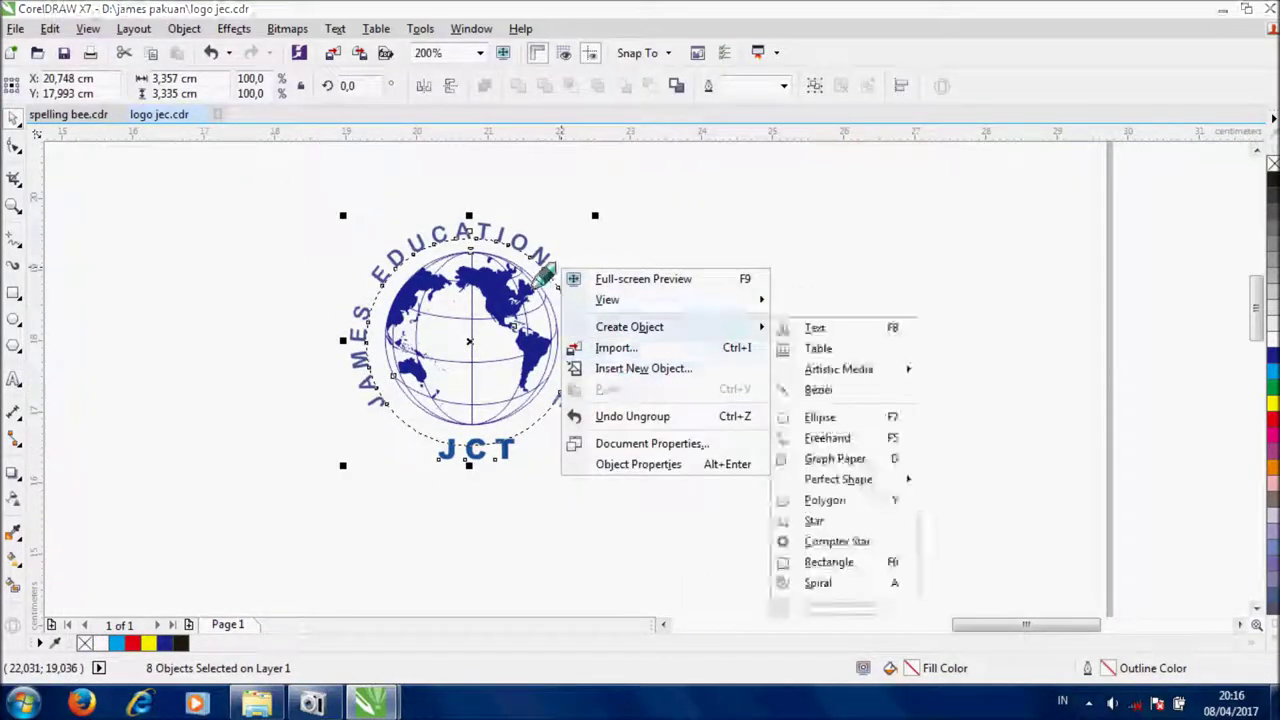
{"action": "right_click", "coordinate": [497, 348]}
{"action": "left_click", "coordinate": [546, 425]}
{"action": "mouse_move", "coordinate": [373, 702]}
{"action": "left_click", "coordinate": [275, 606]}
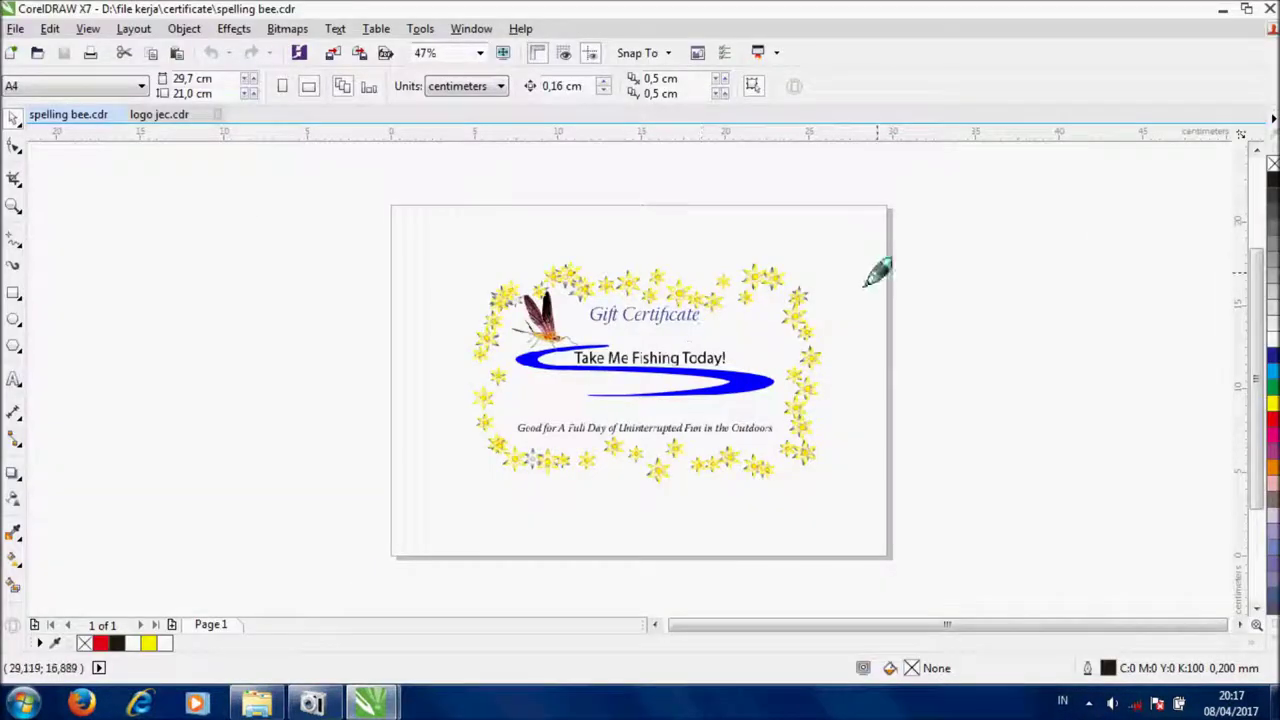
{"action": "right_click", "coordinate": [877, 272]}
{"action": "left_click", "coordinate": [920, 394]}
{"action": "left_click_drag", "start_coordinate": [740, 258], "coordinate": [876, 293]}
Delete the original certificate bitmap behind the stars and group all the yellow star ornaments.
{"action": "left_click", "coordinate": [806, 374]}
{"action": "key", "text": "Delete"}
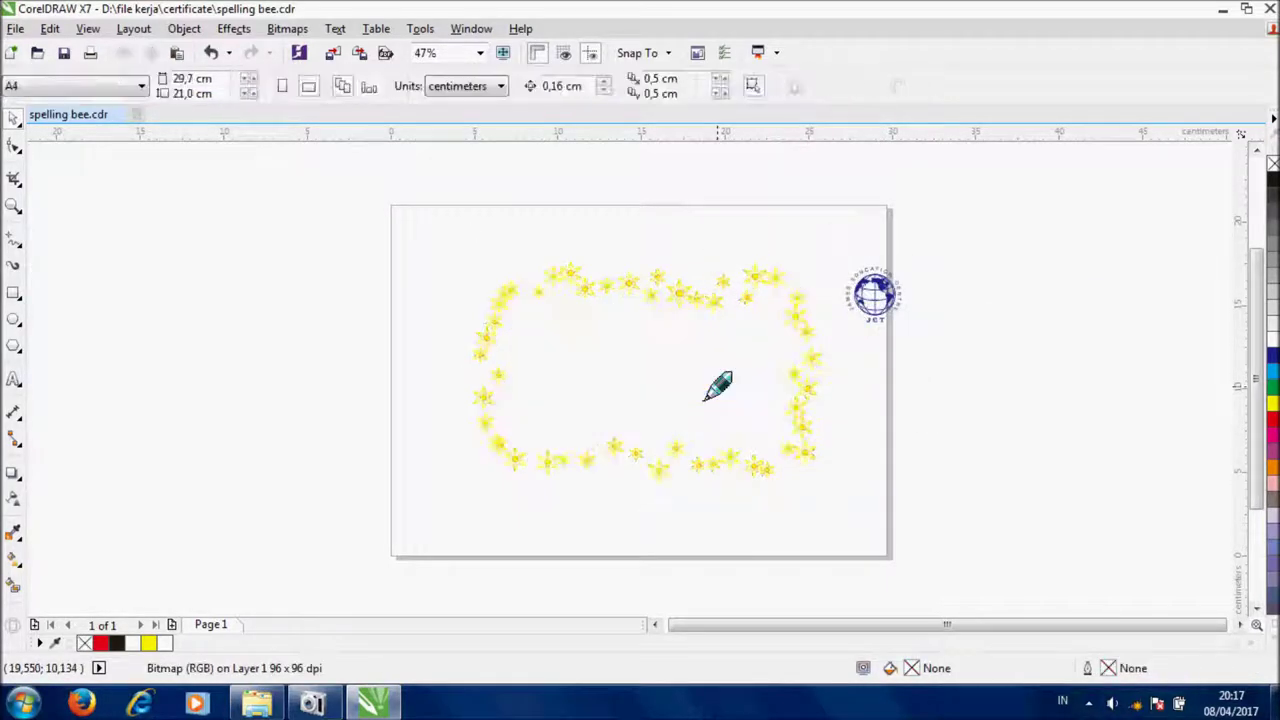
{"action": "left_click_drag", "start_coordinate": [432, 236], "coordinate": [815, 526]}
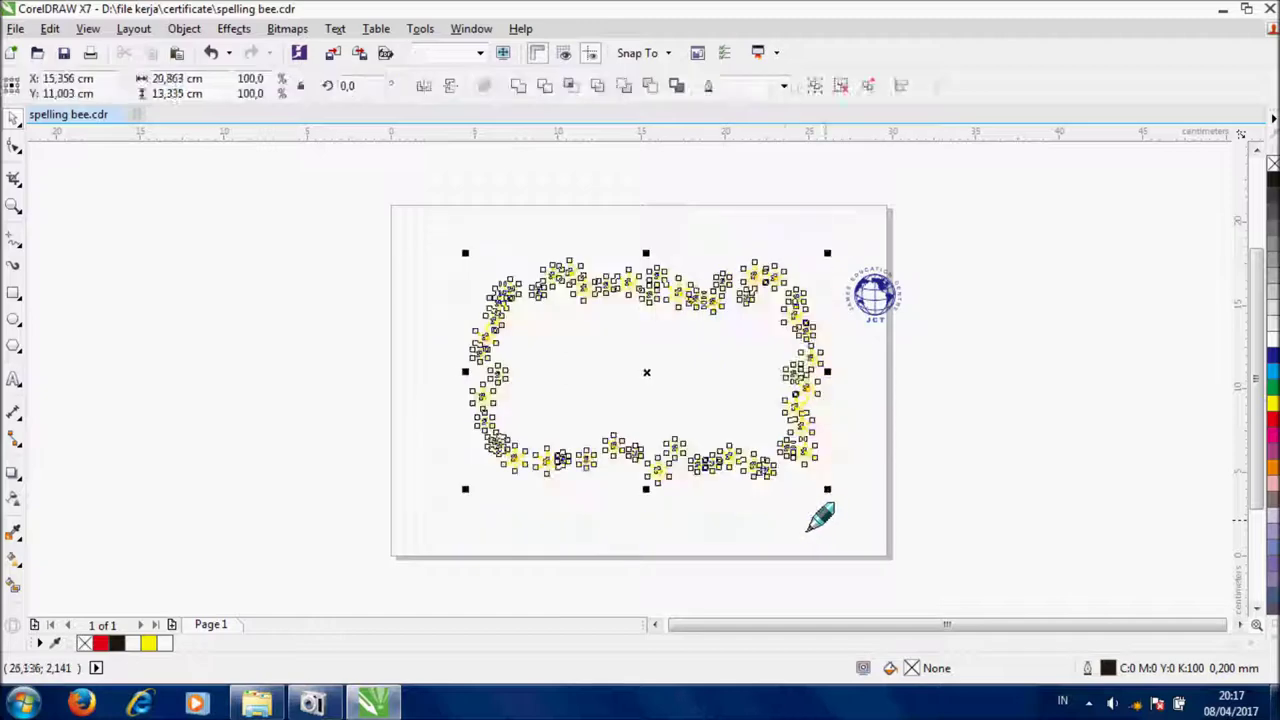
{"action": "key", "text": "ctrl+g"}
Enlarge the grouped star border to about 127% and centre it on the page.
{"action": "left_click_drag", "start_coordinate": [465, 489], "coordinate": [413, 523]}
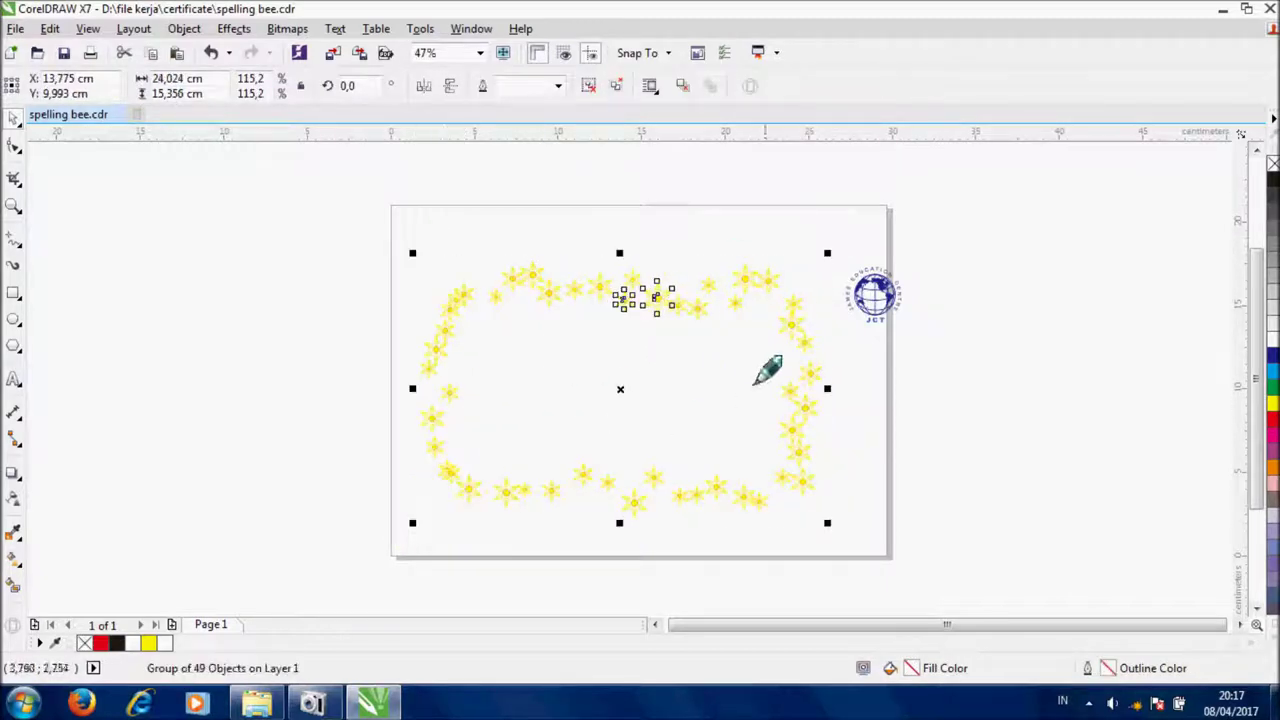
{"action": "left_click_drag", "start_coordinate": [829, 254], "coordinate": [871, 233]}
{"action": "key", "text": "p"}
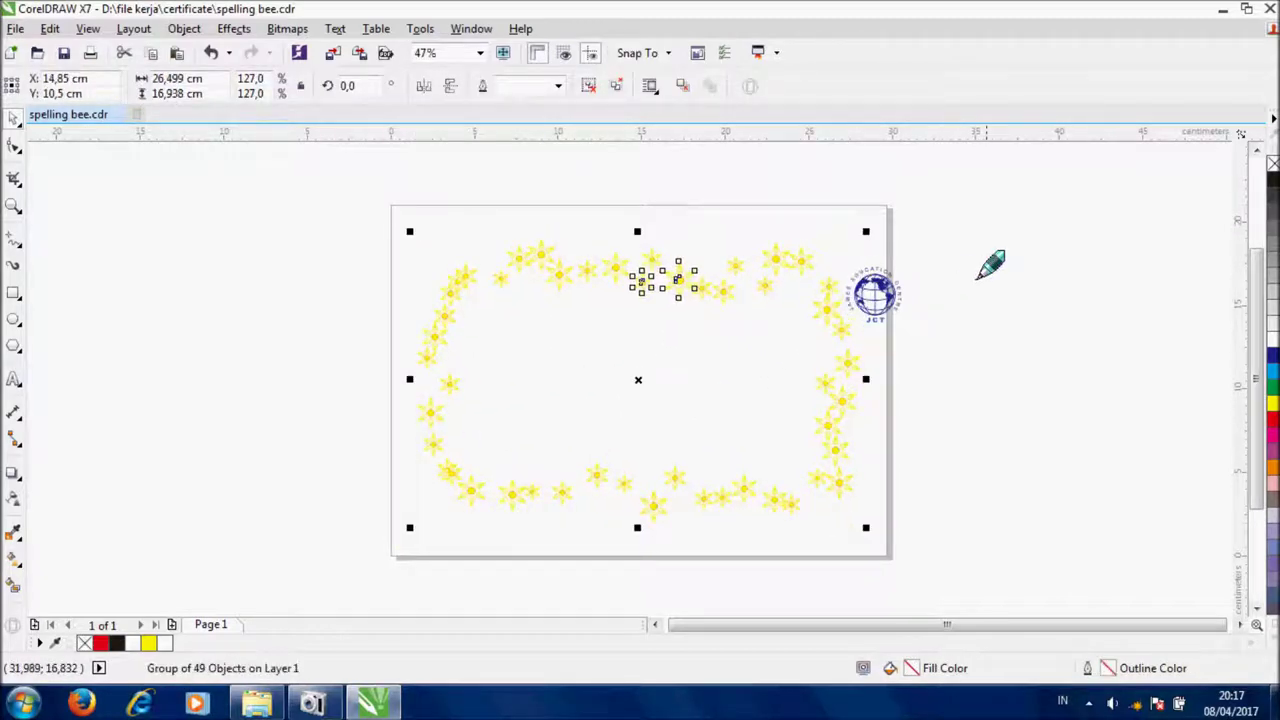
Move the logo just outside the page's right edge and place a copy of it inside the star border.
{"action": "left_click_drag", "start_coordinate": [987, 260], "coordinate": [803, 334]}
{"action": "left_click_drag", "start_coordinate": [875, 297], "coordinate": [921, 296]}
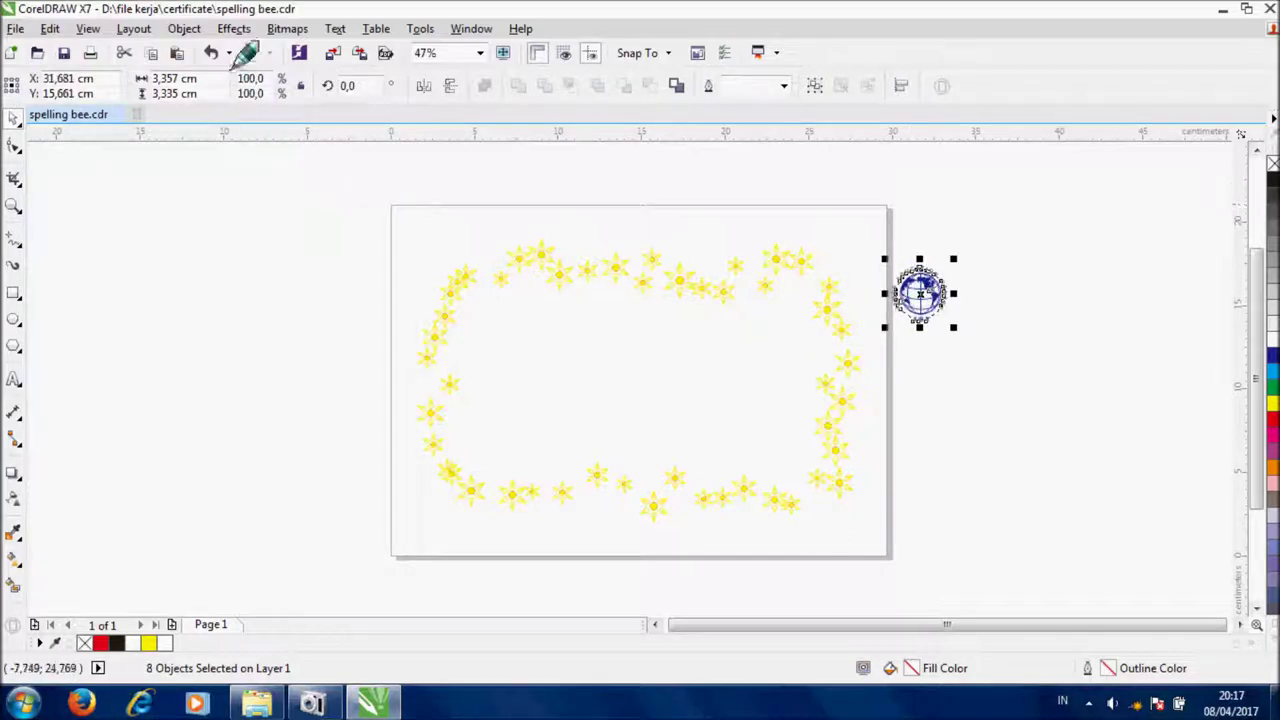
{"action": "mouse_move", "coordinate": [400, 220]}
{"action": "left_click", "coordinate": [470, 219]}
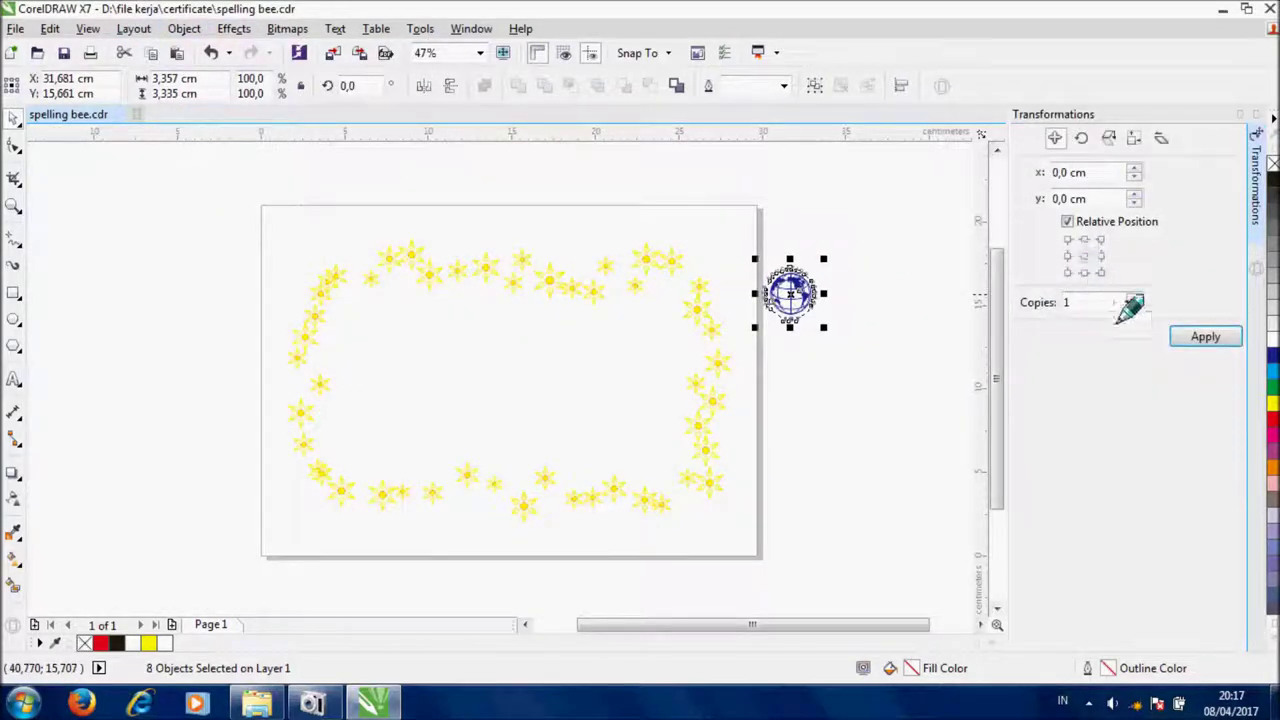
{"action": "left_click_drag", "start_coordinate": [509, 338], "coordinate": [491, 340]}
{"action": "right_click", "coordinate": [491, 340]}
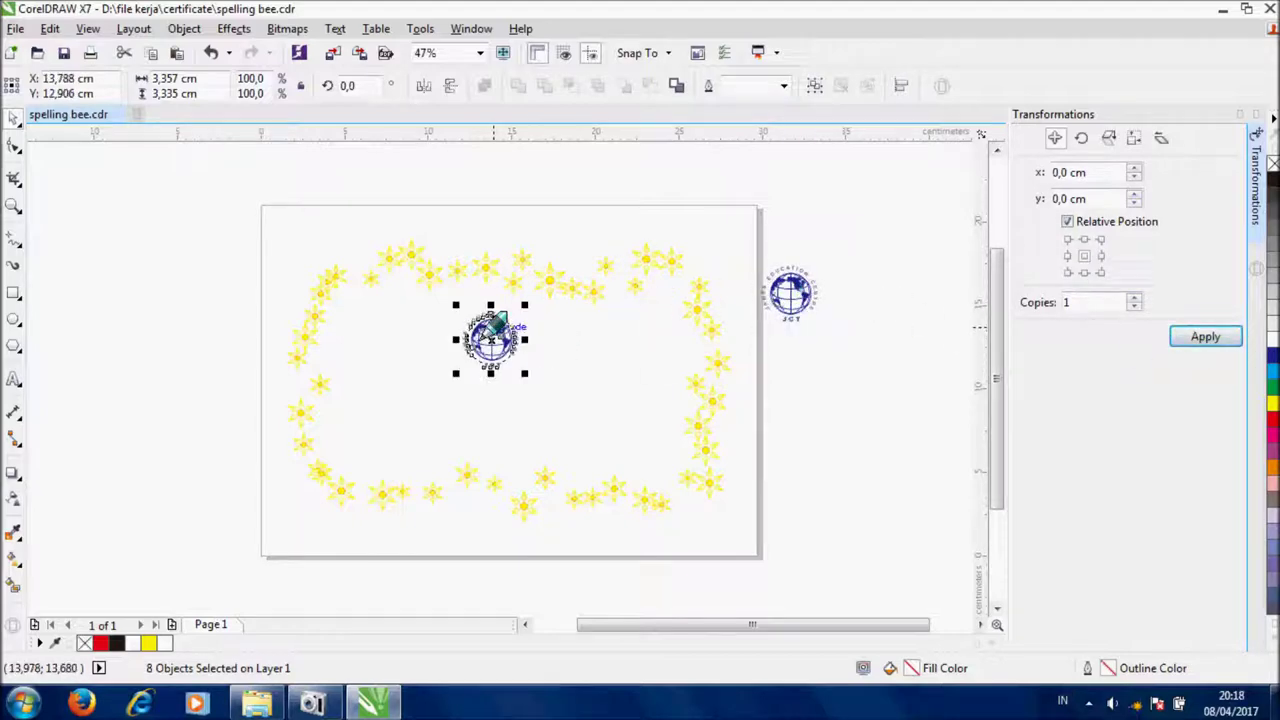
Break the circular James Education Centre text apart from its path in the logo copy inside the star border.
{"action": "scroll", "coordinate": [493, 326], "scroll_direction": "up", "scroll_amount": 2}
{"action": "left_click", "coordinate": [654, 277]}
{"action": "left_click", "coordinate": [546, 307]}
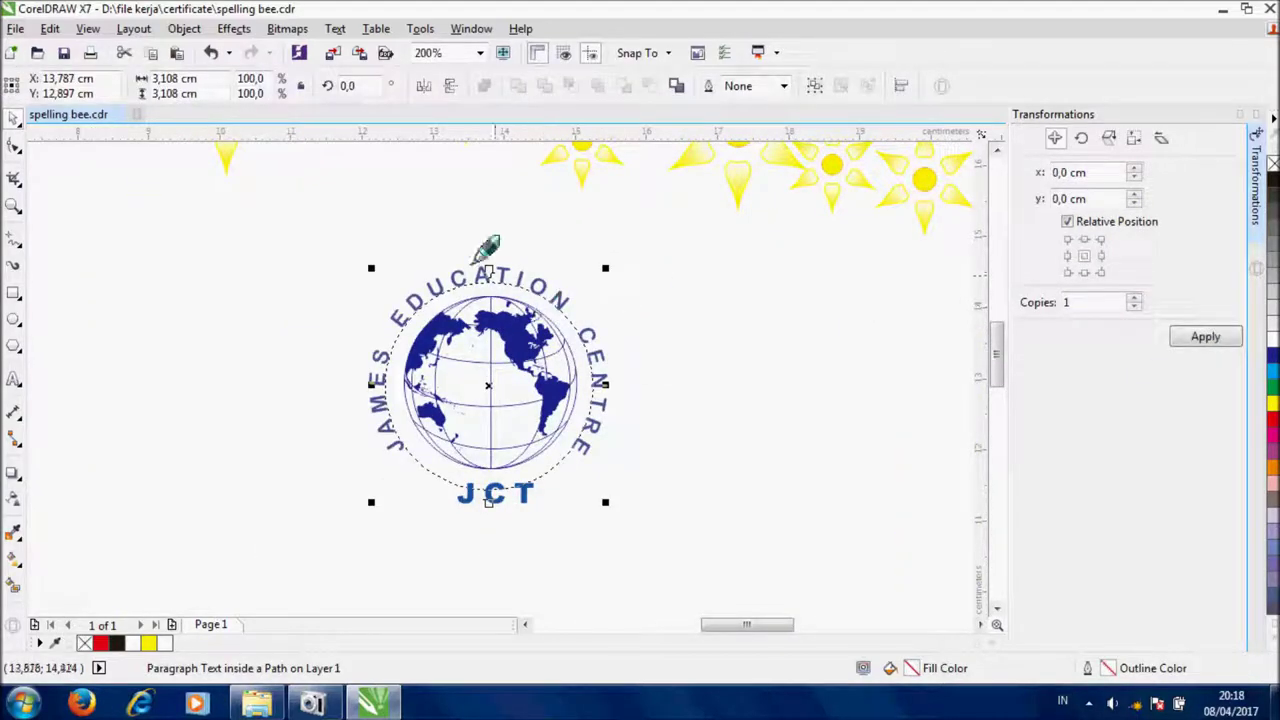
{"action": "left_click", "coordinate": [180, 30]}
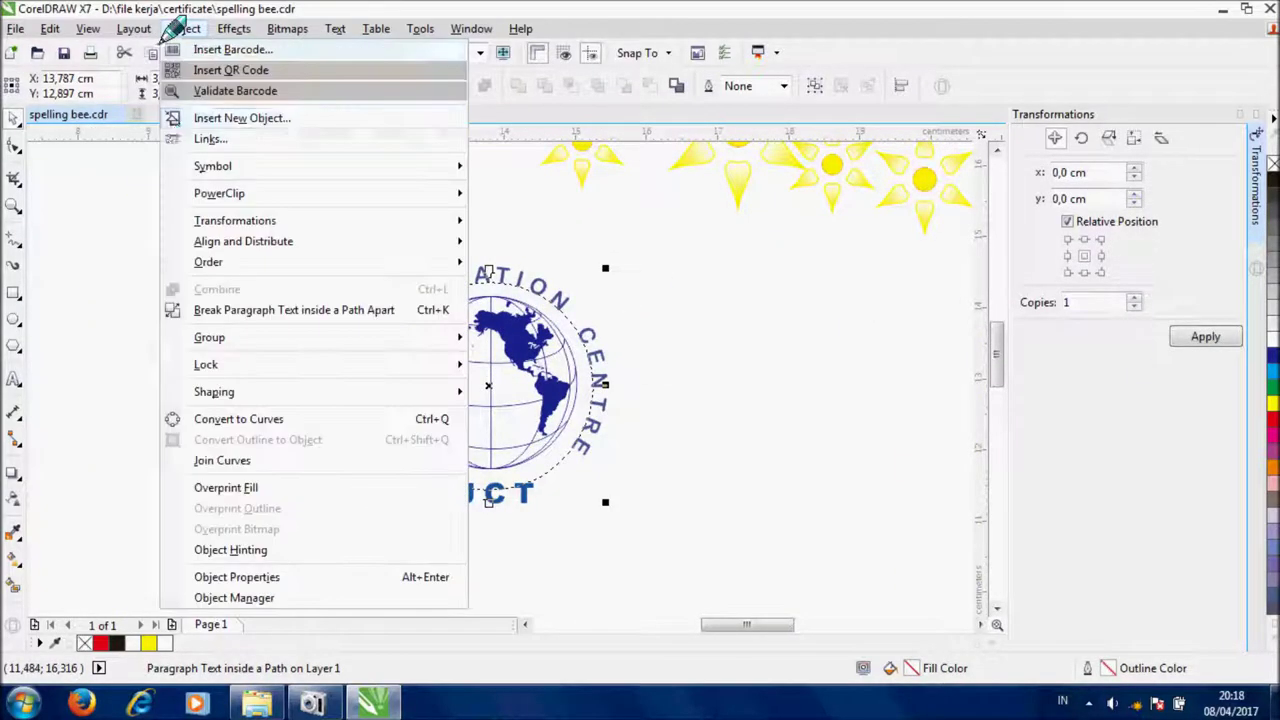
{"action": "left_click", "coordinate": [206, 308]}
Recolour the logo copy's circular lettering and globe grid lines yellow.
{"action": "left_click", "coordinate": [556, 312]}
{"action": "left_click", "coordinate": [408, 322]}
{"action": "left_click", "coordinate": [418, 310]}
{"action": "left_click", "coordinate": [418, 305]}
{"action": "left_click", "coordinate": [1272, 403]}
{"action": "left_click", "coordinate": [565, 338]}
{"action": "right_click", "coordinate": [1272, 403]}
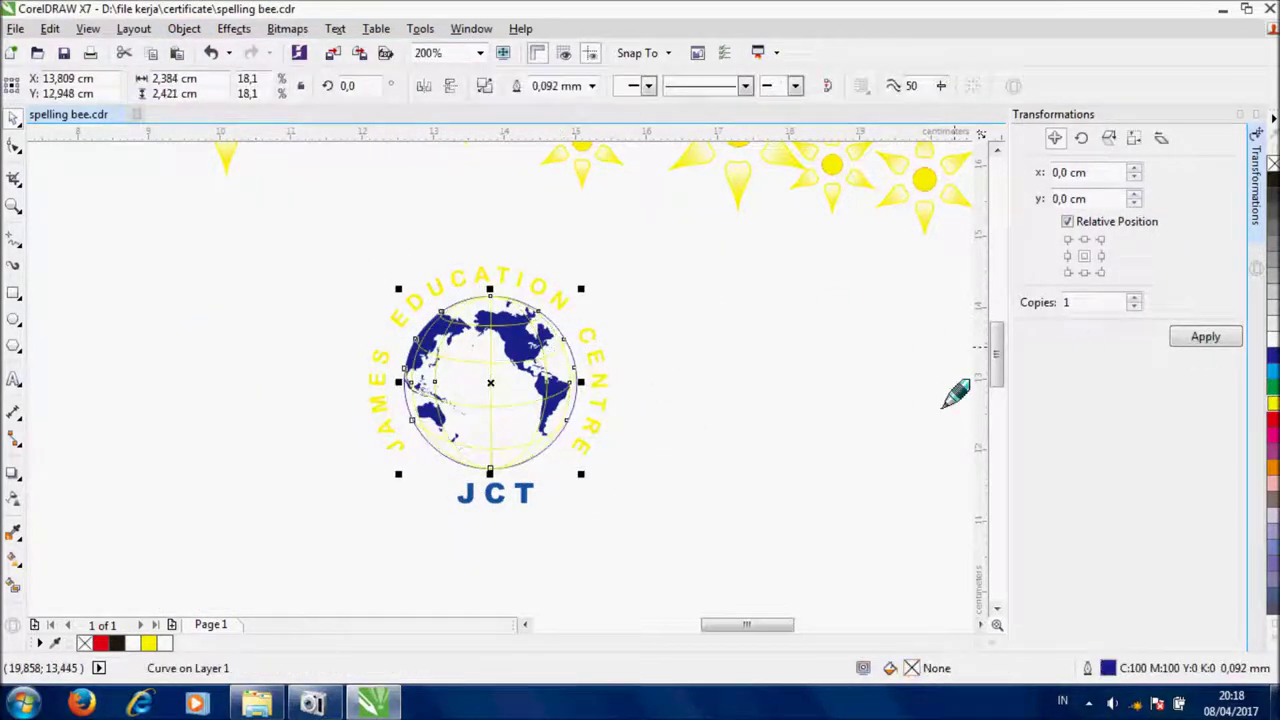
Recolour the logo copy's remaining globe outline, continents and JCT lettering yellow.
{"action": "left_click", "coordinate": [560, 376]}
{"action": "left_click", "coordinate": [561, 342]}
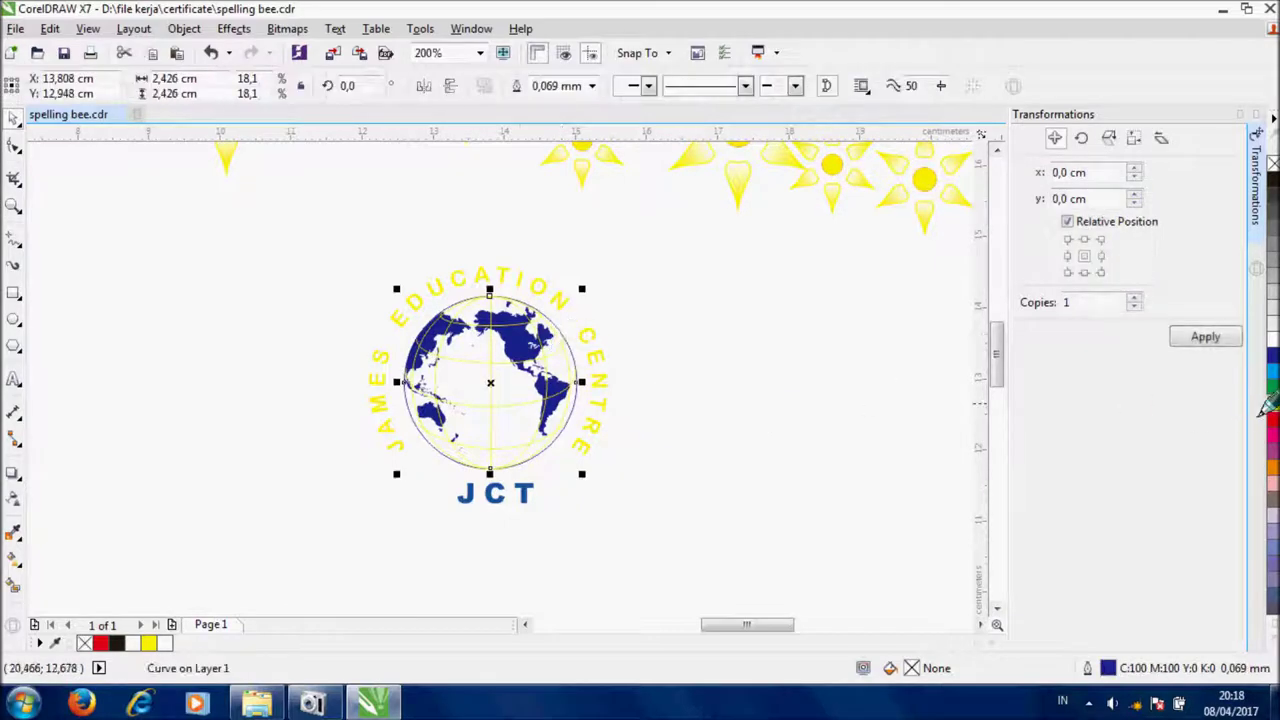
{"action": "right_click", "coordinate": [1272, 404]}
{"action": "left_click", "coordinate": [512, 351]}
{"action": "left_click", "coordinate": [1272, 404]}
{"action": "key", "text": "Tab"}
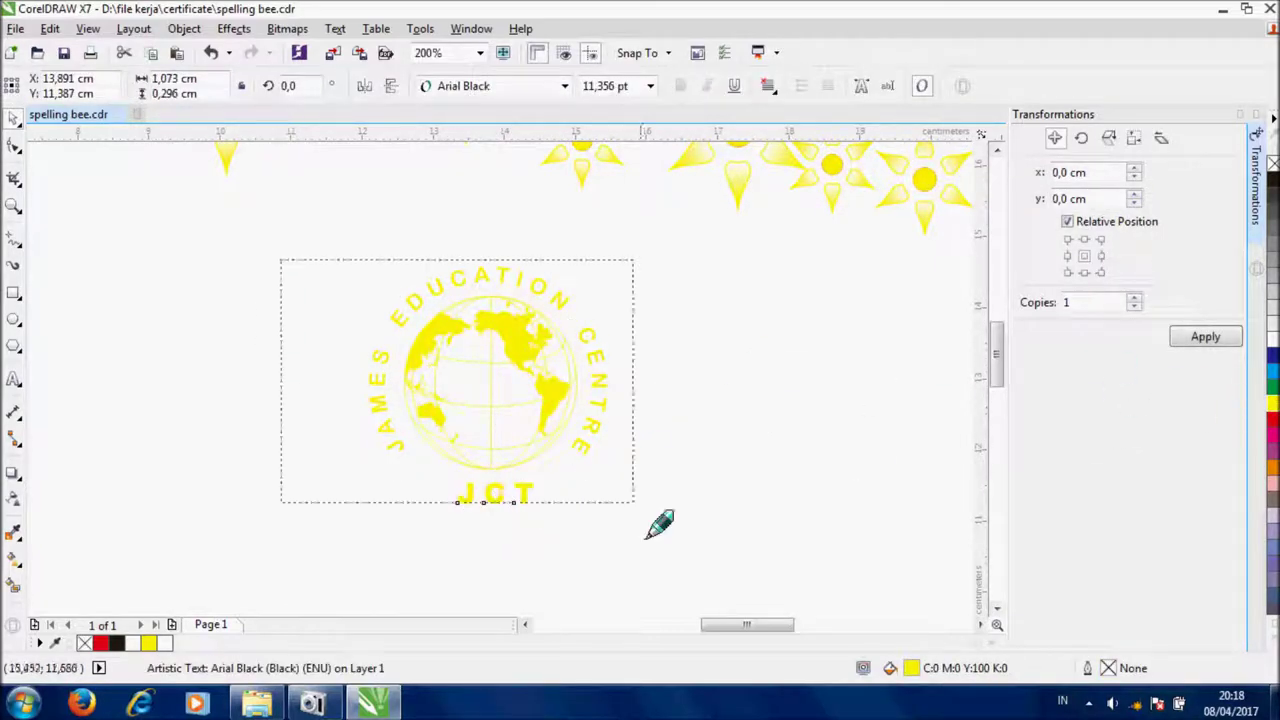
Group all parts of the yellow logo and enlarge it in the middle of the star border as a watermark.
{"action": "left_click_drag", "start_coordinate": [473, 387], "coordinate": [660, 542]}
{"action": "key", "text": "ctrl+g"}
{"action": "scroll", "coordinate": [581, 235], "scroll_direction": "down", "scroll_amount": 1}
{"action": "left_click_drag", "start_coordinate": [456, 387], "coordinate": [300, 530]}
{"action": "scroll", "coordinate": [391, 486], "scroll_direction": "down", "scroll_amount": 1}
Select the whole blue logo beside the page and move it into the upper-left area of the star border.
{"action": "left_click", "coordinate": [758, 388]}
{"action": "left_click_drag", "start_coordinate": [582, 365], "coordinate": [328, 377]}
{"action": "key", "text": "ctrl+z"}
{"action": "left_click_drag", "start_coordinate": [856, 317], "coordinate": [712, 407]}
{"action": "left_click_drag", "start_coordinate": [758, 365], "coordinate": [314, 388]}
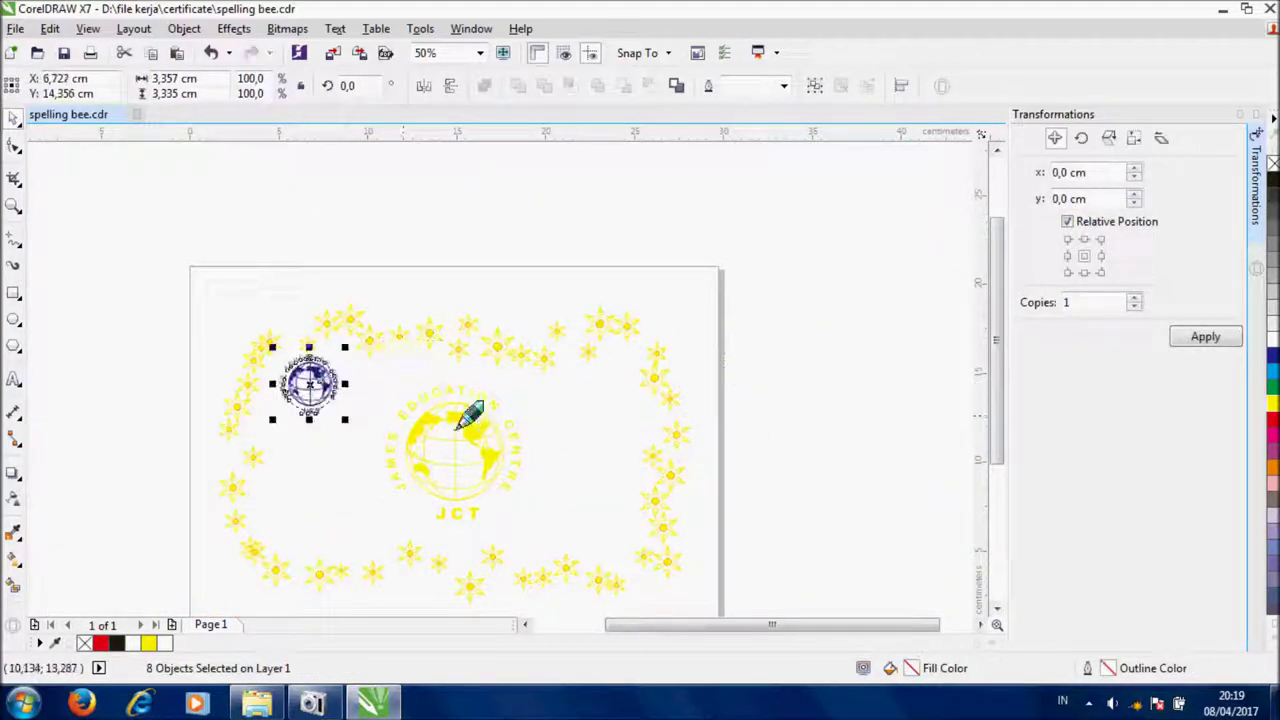
Add the text lines James, English Course, Spelling Bee Competition 2017, Awarded to, has placed 1st winner and Congratulation !, and break them apart.
{"action": "left_click", "coordinate": [560, 430]}
{"action": "left_click", "coordinate": [13, 379]}
{"action": "left_click", "coordinate": [124, 354]}
{"action": "scroll", "coordinate": [106, 421], "scroll_direction": "up", "scroll_amount": 1}
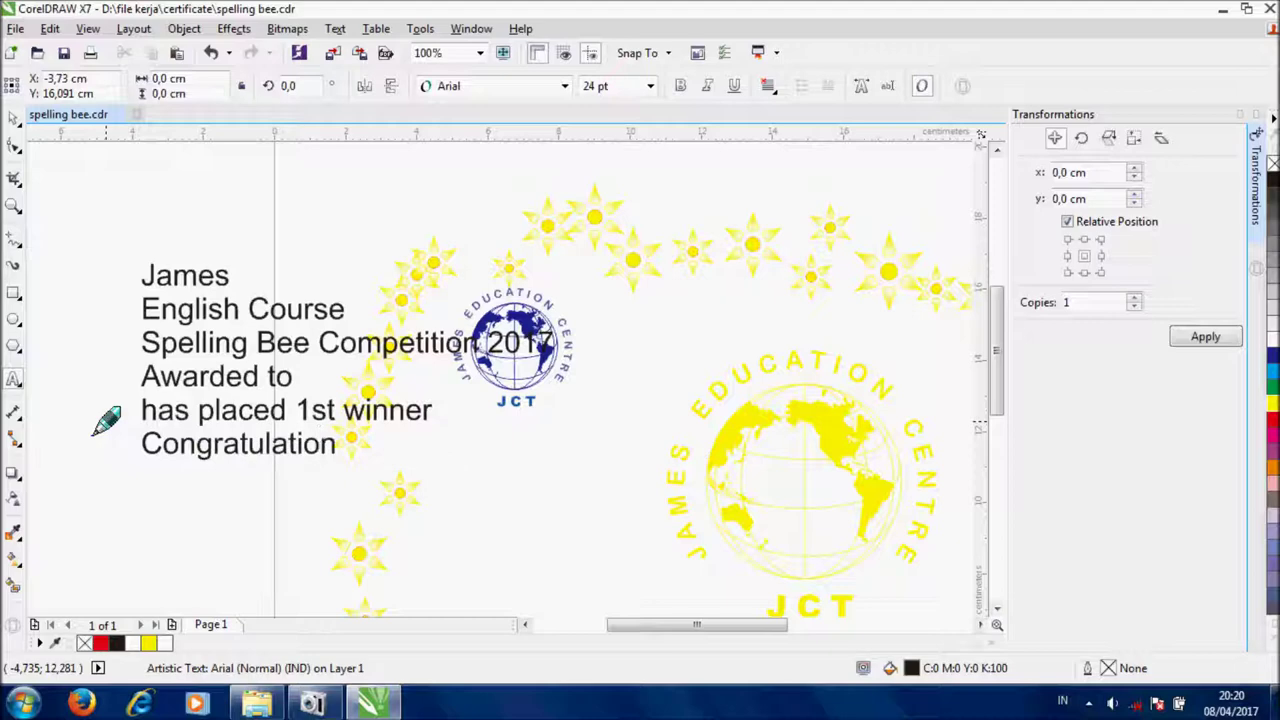
{"action": "left_click", "coordinate": [14, 117]}
{"action": "left_click", "coordinate": [184, 28]}
{"action": "left_click", "coordinate": [265, 306]}
Set the James text in blue Brush Script MT, place it beside the blue logo and enlarge it.
{"action": "left_click", "coordinate": [185, 275]}
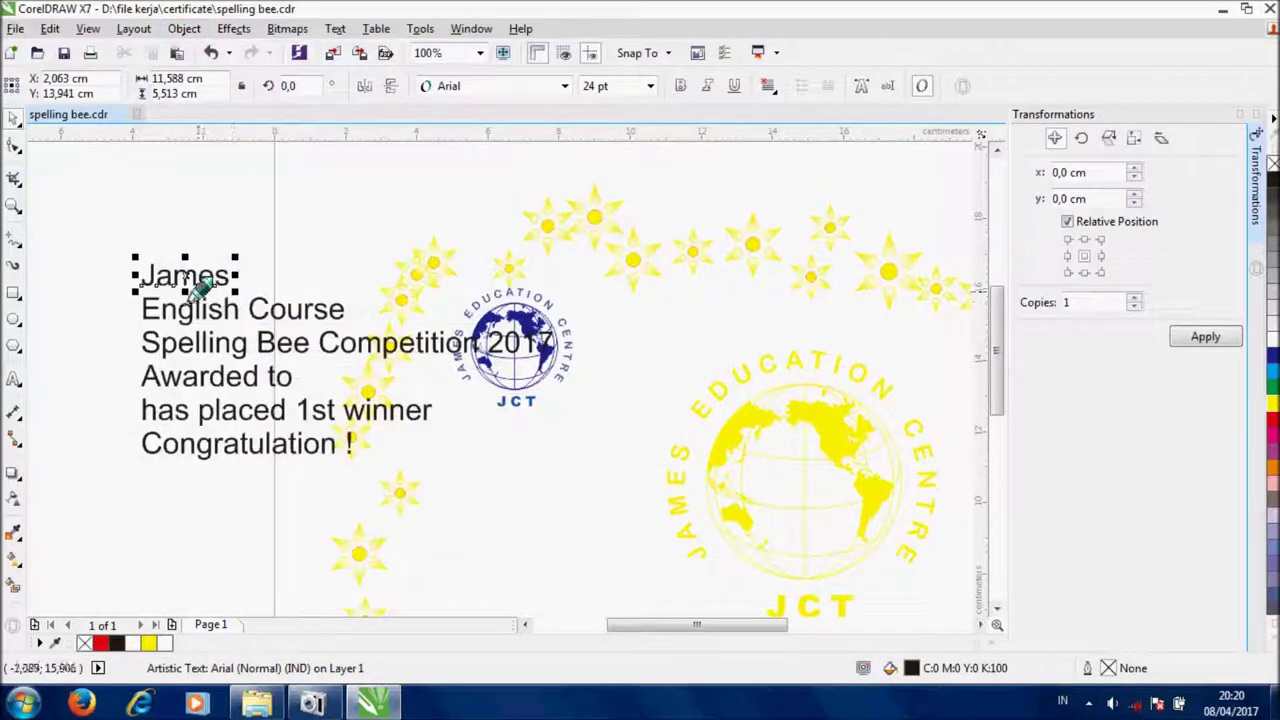
{"action": "left_click", "coordinate": [564, 85]}
{"action": "scroll", "coordinate": [550, 350], "scroll_direction": "down", "scroll_amount": 3}
{"action": "scroll", "coordinate": [551, 400], "scroll_direction": "up", "scroll_amount": 2}
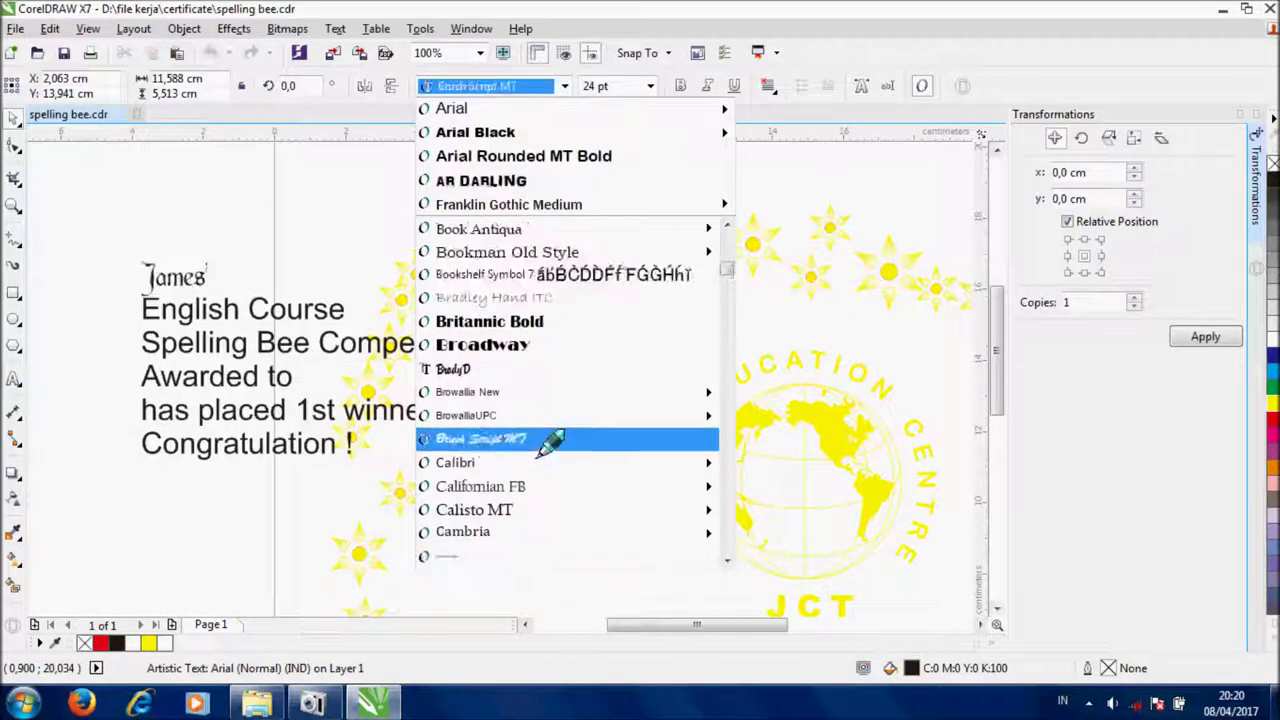
{"action": "left_click", "coordinate": [543, 440]}
{"action": "left_click", "coordinate": [1273, 355]}
{"action": "left_click_drag", "start_coordinate": [206, 260], "coordinate": [618, 362]}
{"action": "scroll", "coordinate": [484, 336], "scroll_direction": "down", "scroll_amount": 1}
{"action": "left_click_drag", "start_coordinate": [574, 339], "coordinate": [582, 348]}
Give the English Course text a bold script font and place it directly after the James text.
{"action": "left_click", "coordinate": [337, 322]}
{"action": "left_click", "coordinate": [565, 86]}
{"action": "scroll", "coordinate": [551, 290], "scroll_direction": "down", "scroll_amount": 5}
{"action": "scroll", "coordinate": [557, 292], "scroll_direction": "down", "scroll_amount": 10}
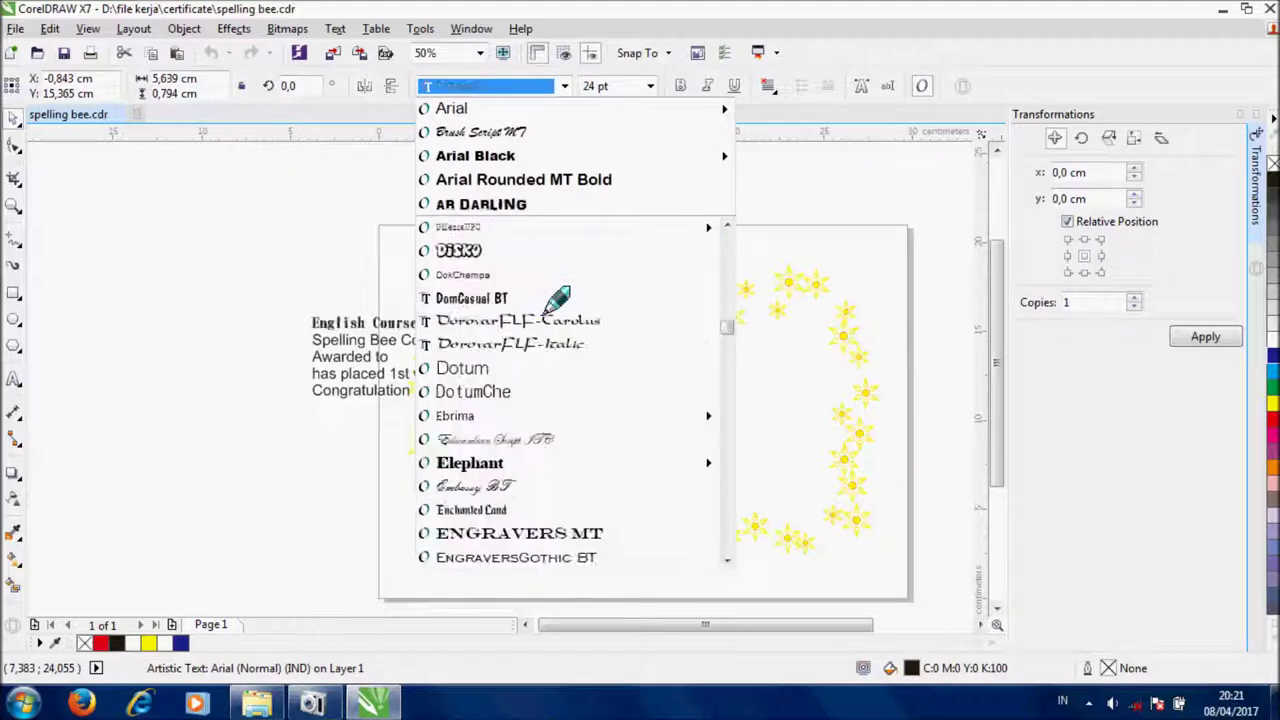
{"action": "scroll", "coordinate": [560, 297], "scroll_direction": "down", "scroll_amount": 5}
{"action": "left_click", "coordinate": [543, 486]}
{"action": "left_click_drag", "start_coordinate": [361, 324], "coordinate": [670, 345]}
{"action": "scroll", "coordinate": [710, 351], "scroll_direction": "up", "scroll_amount": 1}
{"action": "scroll", "coordinate": [698, 344], "scroll_direction": "down", "scroll_amount": 1}
Place the Spelling Bee Competition 2017 and Awarded to lines centrally below the James English Course heading.
{"action": "left_click", "coordinate": [268, 300]}
{"action": "left_click_drag", "start_coordinate": [411, 337], "coordinate": [636, 376]}
{"action": "left_click_drag", "start_coordinate": [344, 354], "coordinate": [641, 404]}
{"action": "left_click", "coordinate": [410, 374]}
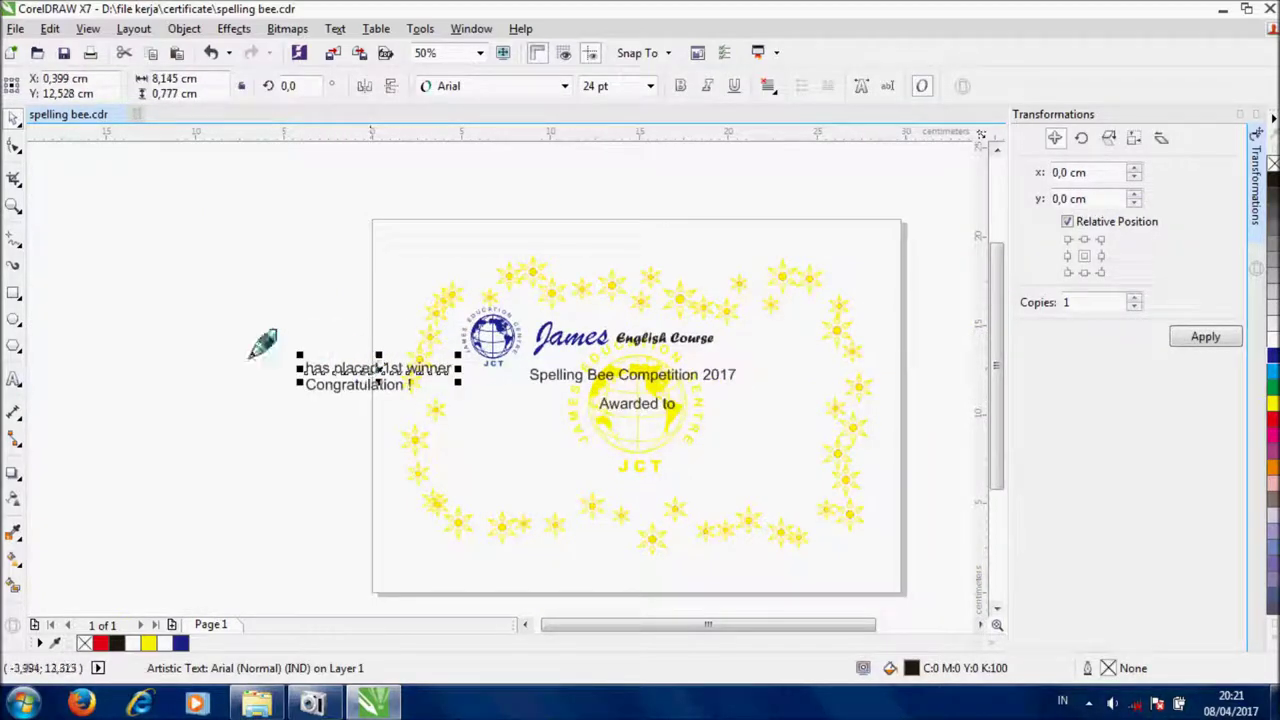
{"action": "left_click", "coordinate": [262, 344]}
Draw a horizontal name line, change its outline width, place it below Awarded to and put has placed 1st winner beneath it.
{"action": "left_click", "coordinate": [13, 178]}
{"action": "left_click", "coordinate": [131, 243]}
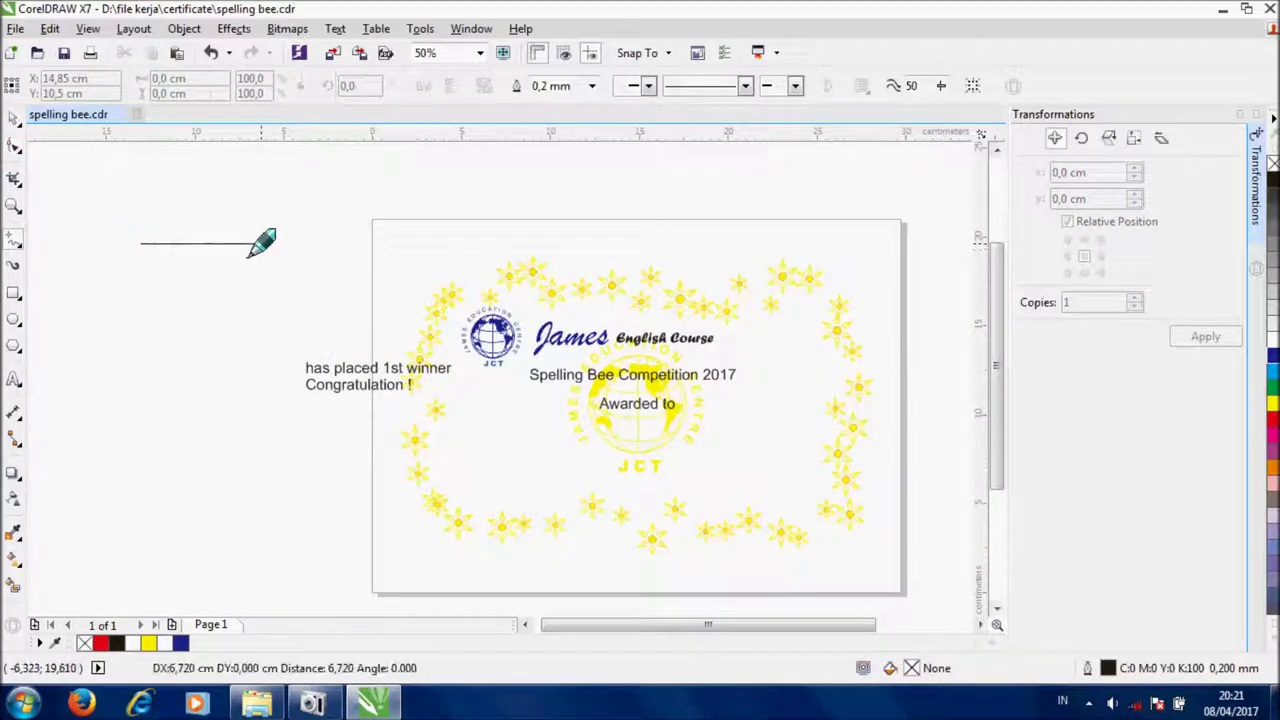
{"action": "left_click", "coordinate": [268, 243]}
{"action": "left_click", "coordinate": [591, 86]}
{"action": "left_click", "coordinate": [560, 133]}
{"action": "left_click_drag", "start_coordinate": [269, 244], "coordinate": [648, 431]}
{"action": "left_click_drag", "start_coordinate": [381, 367], "coordinate": [650, 446]}
Add separate signature lines with Bogor and a dotted date, Principal and the principal's name in the certificate's lower-left area.
{"action": "left_click", "coordinate": [14, 380]}
{"action": "left_click", "coordinate": [190, 446]}
{"action": "left_click", "coordinate": [197, 447]}
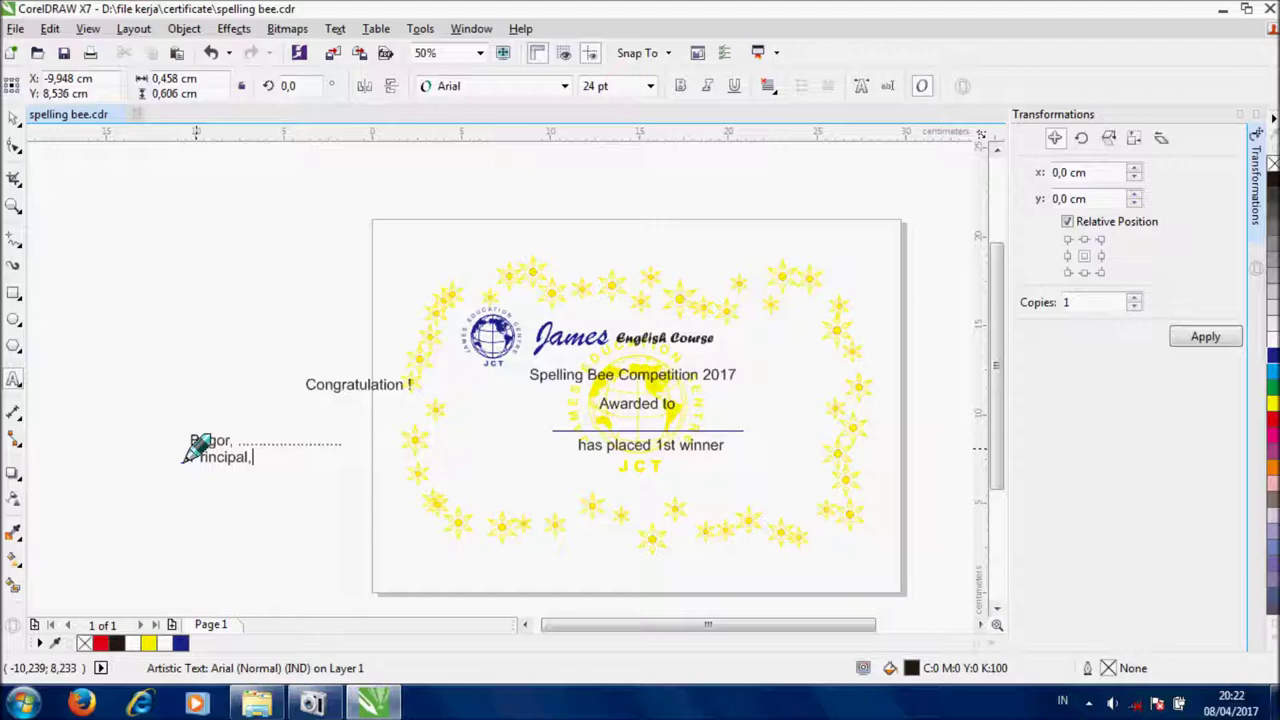
{"action": "left_click", "coordinate": [188, 30]}
{"action": "left_click", "coordinate": [248, 308]}
{"action": "left_click_drag", "start_coordinate": [152, 407], "coordinate": [357, 500]}
{"action": "left_click_drag", "start_coordinate": [263, 455], "coordinate": [518, 497]}
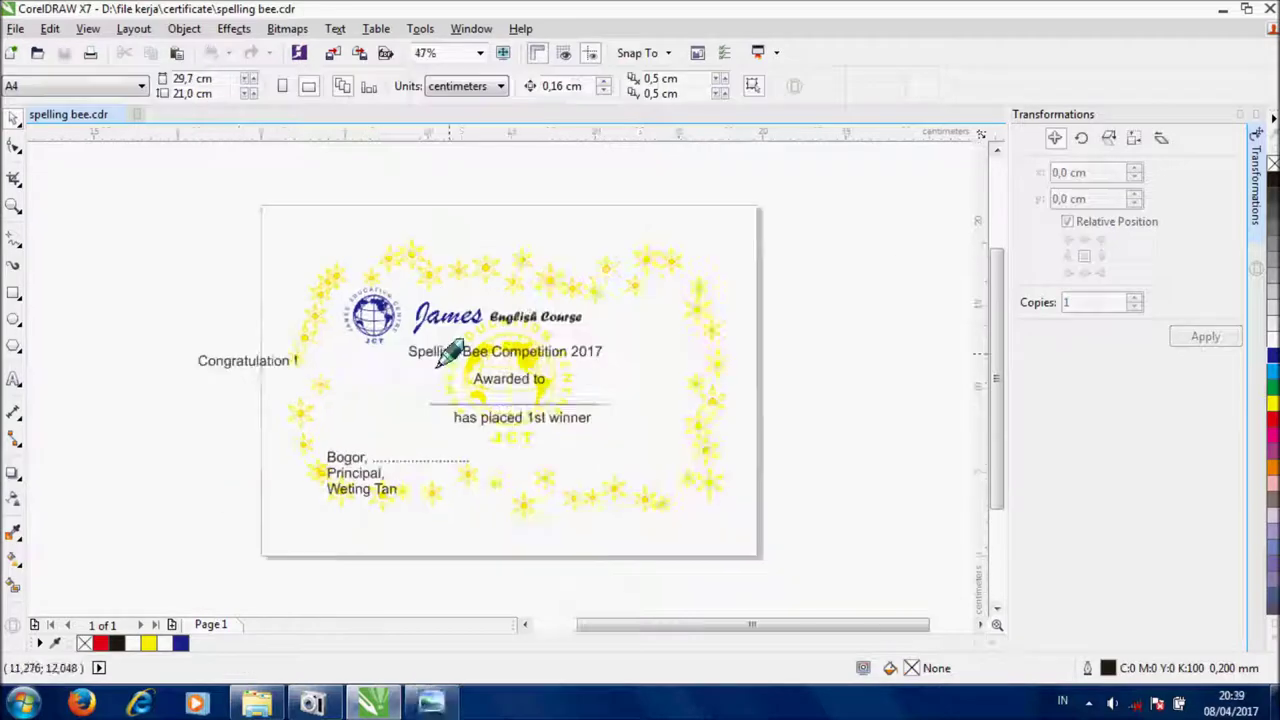
Set the Spelling Bee Competition 2017 text in the BrodyD font.
{"action": "left_click", "coordinate": [457, 354]}
{"action": "left_click", "coordinate": [564, 86]}
{"action": "left_click", "coordinate": [563, 127]}
{"action": "scroll", "coordinate": [505, 380], "scroll_direction": "up", "scroll_amount": 2}
Set Awarded to, has placed 1st winner and the three signature lines in the BrodyD font.
{"action": "left_click", "coordinate": [505, 380]}
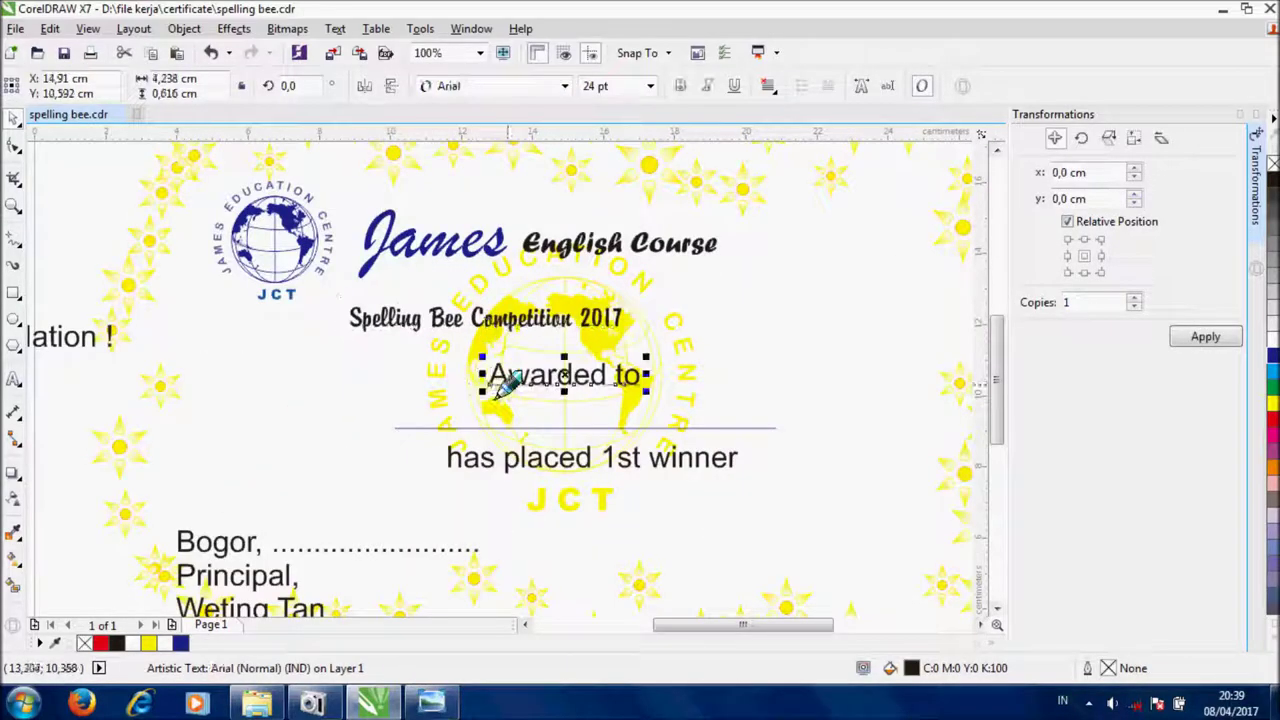
{"action": "left_click", "coordinate": [507, 463], "text": "shift"}
{"action": "left_click", "coordinate": [250, 540], "text": "shift"}
{"action": "left_click", "coordinate": [238, 598], "text": "shift"}
{"action": "left_click", "coordinate": [564, 86]}
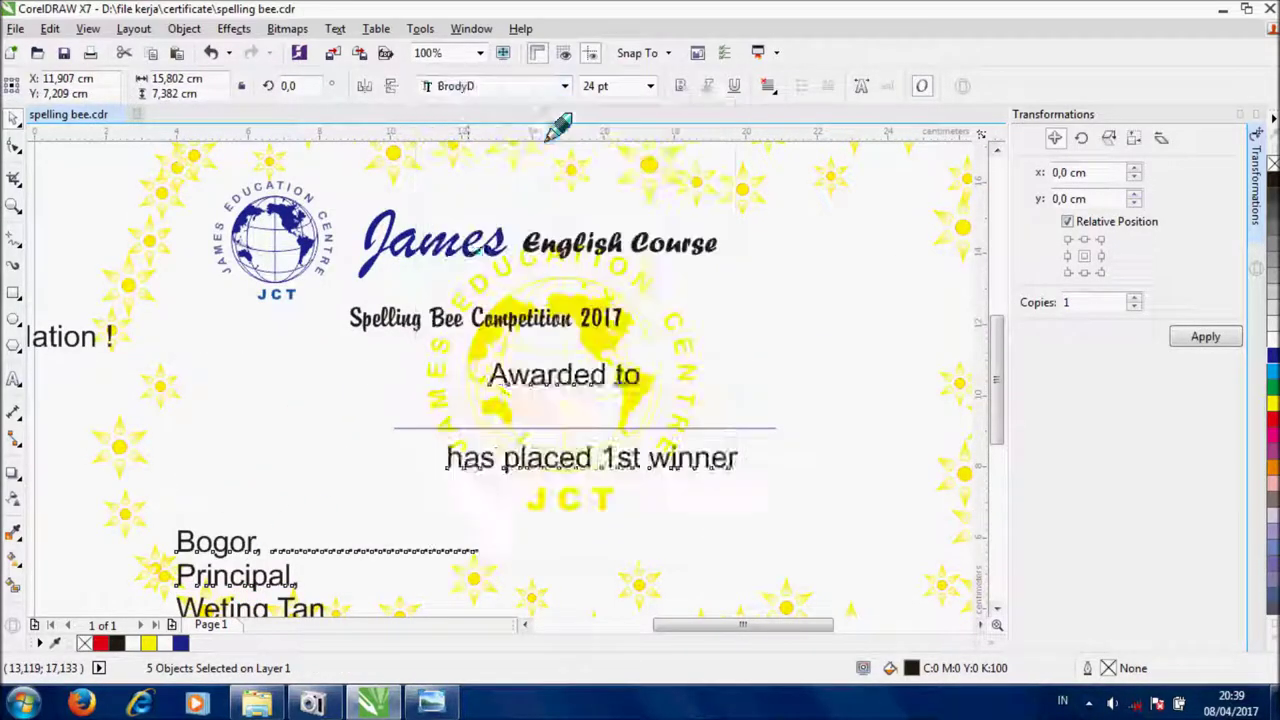
{"action": "left_click", "coordinate": [563, 126]}
Draw a rectangle along the page edges, about 29.8 by 21 cm, as the certificate's frame.
{"action": "scroll", "coordinate": [505, 380], "scroll_direction": "down", "scroll_amount": 3}
{"action": "scroll", "coordinate": [380, 191], "scroll_direction": "up", "scroll_amount": 2}
{"action": "left_click", "coordinate": [16, 292]}
{"action": "left_click_drag", "start_coordinate": [241, 191], "coordinate": [773, 567]}
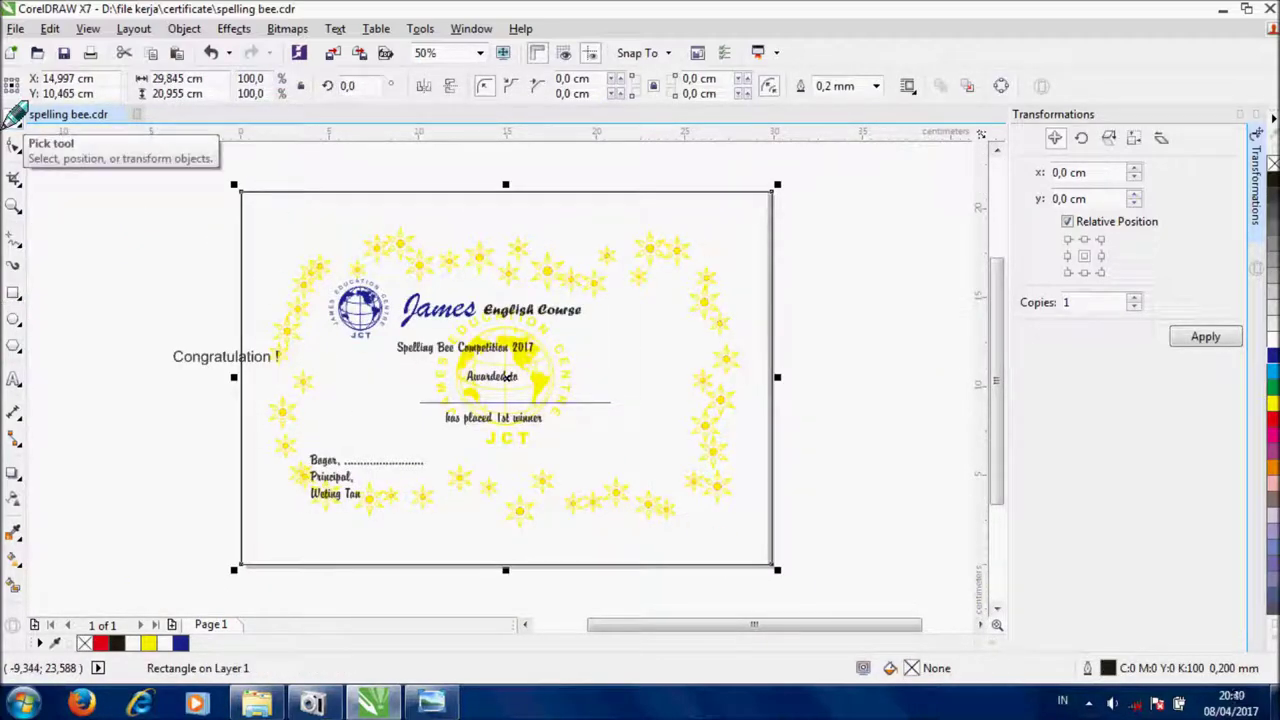
{"action": "left_click", "coordinate": [14, 116]}
Enlarge the Spelling Bee Competition 2017 and Awarded to lines, and scale has placed 1st winner to about 35 pt.
{"action": "left_click", "coordinate": [400, 347]}
{"action": "left_click_drag", "start_coordinate": [540, 337], "coordinate": [632, 328]}
{"action": "left_click", "coordinate": [505, 376]}
{"action": "left_click_drag", "start_coordinate": [525, 364], "coordinate": [567, 355]}
{"action": "left_click", "coordinate": [509, 417]}
{"action": "mouse_move", "coordinate": [549, 431]}
{"action": "left_mouse_down"}
{"action": "mouse_move", "coordinate": [594, 443]}
{"action": "mouse_move", "coordinate": [557, 408]}
{"action": "left_mouse_up"}
Replace the st in 1st with a separate st text in a new font, placed as a superscript after the 1.
{"action": "scroll", "coordinate": [512, 434], "scroll_direction": "up", "scroll_amount": 1}
{"action": "left_click", "coordinate": [14, 378]}
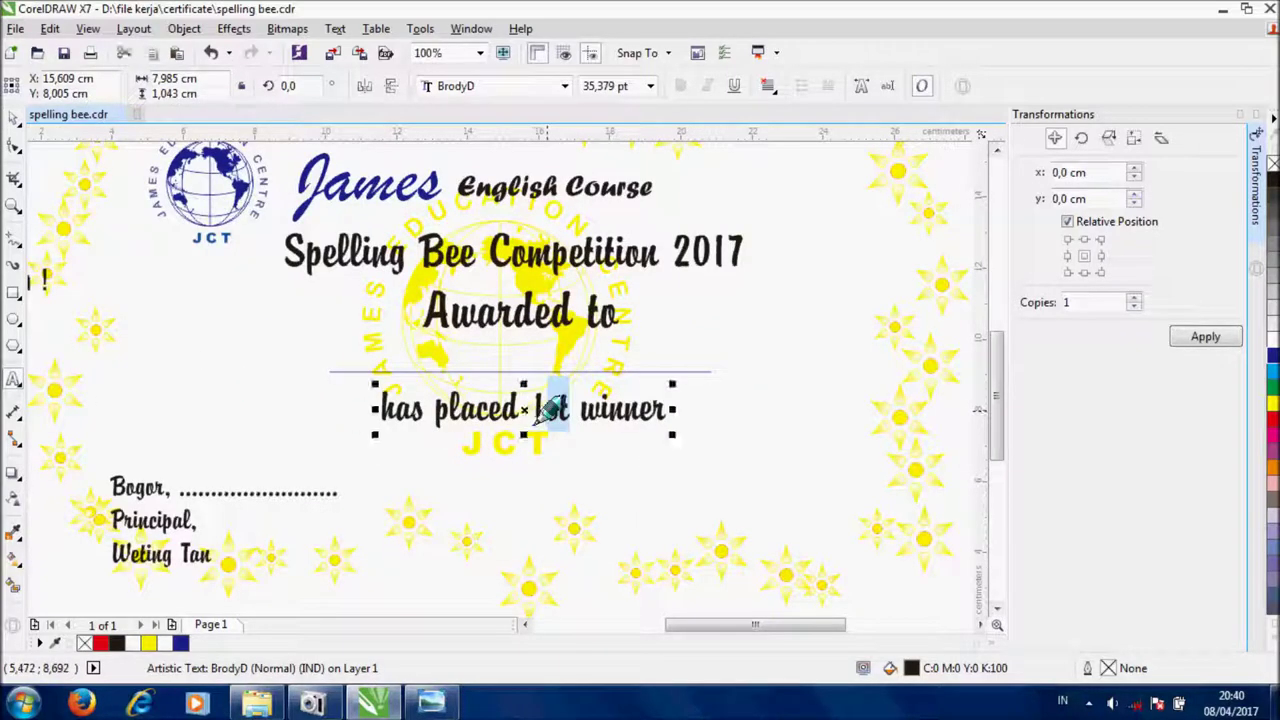
{"action": "key", "text": "Delete"}
{"action": "left_click", "coordinate": [520, 475]}
{"action": "left_click", "coordinate": [13, 118]}
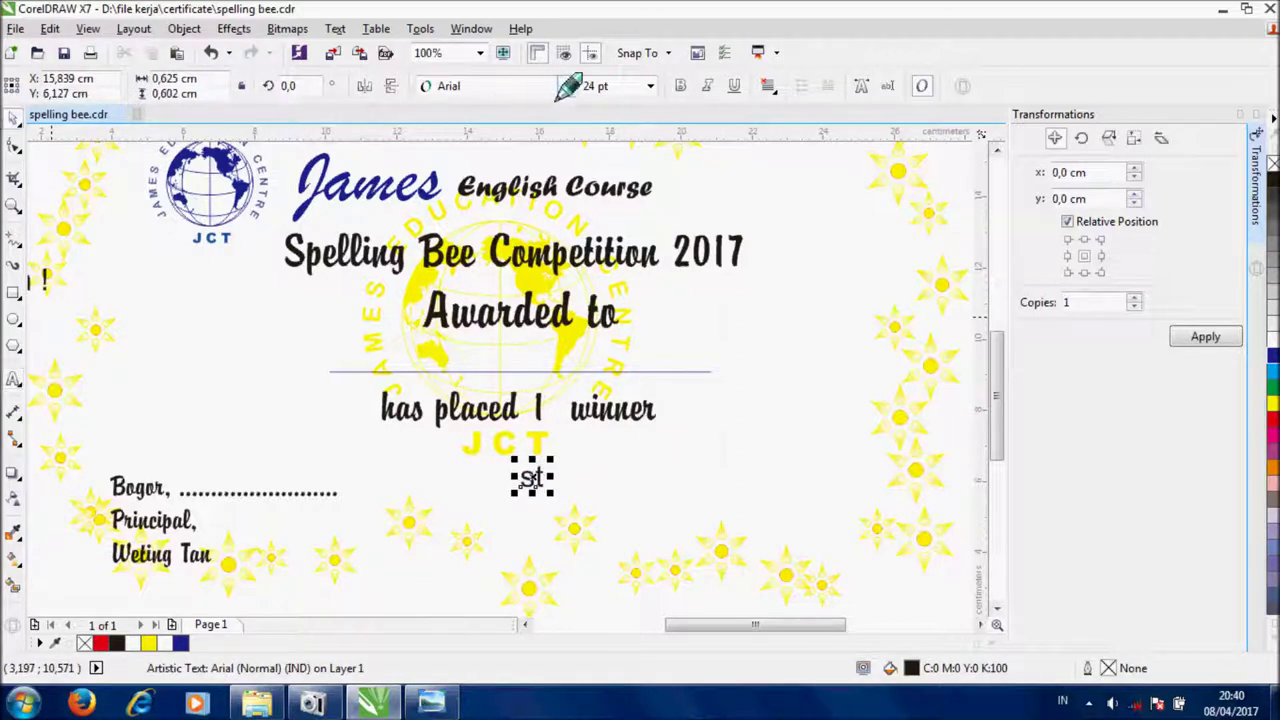
{"action": "left_click", "coordinate": [565, 87]}
{"action": "left_click", "coordinate": [535, 122]}
{"action": "left_click_drag", "start_coordinate": [527, 477], "coordinate": [552, 396]}
{"action": "scroll", "coordinate": [314, 446], "scroll_direction": "down", "scroll_amount": 1}
Set Congratulation ! in Great Vibes, move it to the page's upper-right corner and enlarge it to about 55 pt.
{"action": "left_click", "coordinate": [141, 366]}
{"action": "left_click", "coordinate": [565, 87]}
{"action": "left_click", "coordinate": [562, 155]}
{"action": "left_click_drag", "start_coordinate": [113, 363], "coordinate": [520, 257]}
{"action": "left_click_drag", "start_coordinate": [570, 238], "coordinate": [671, 220]}
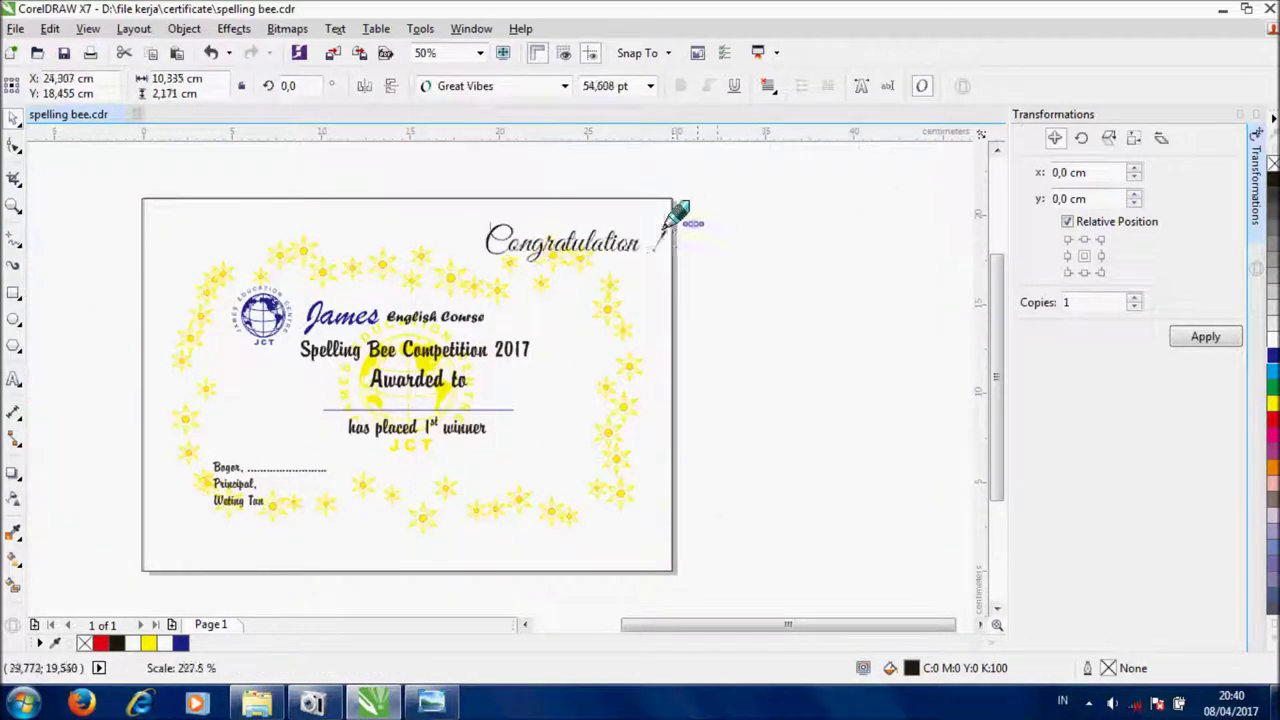
Add a black outline to the Congratulation ! text.
{"action": "left_click", "coordinate": [702, 258]}
{"action": "left_click", "coordinate": [620, 254]}
{"action": "right_click", "coordinate": [1272, 181]}
{"action": "left_click", "coordinate": [679, 318]}
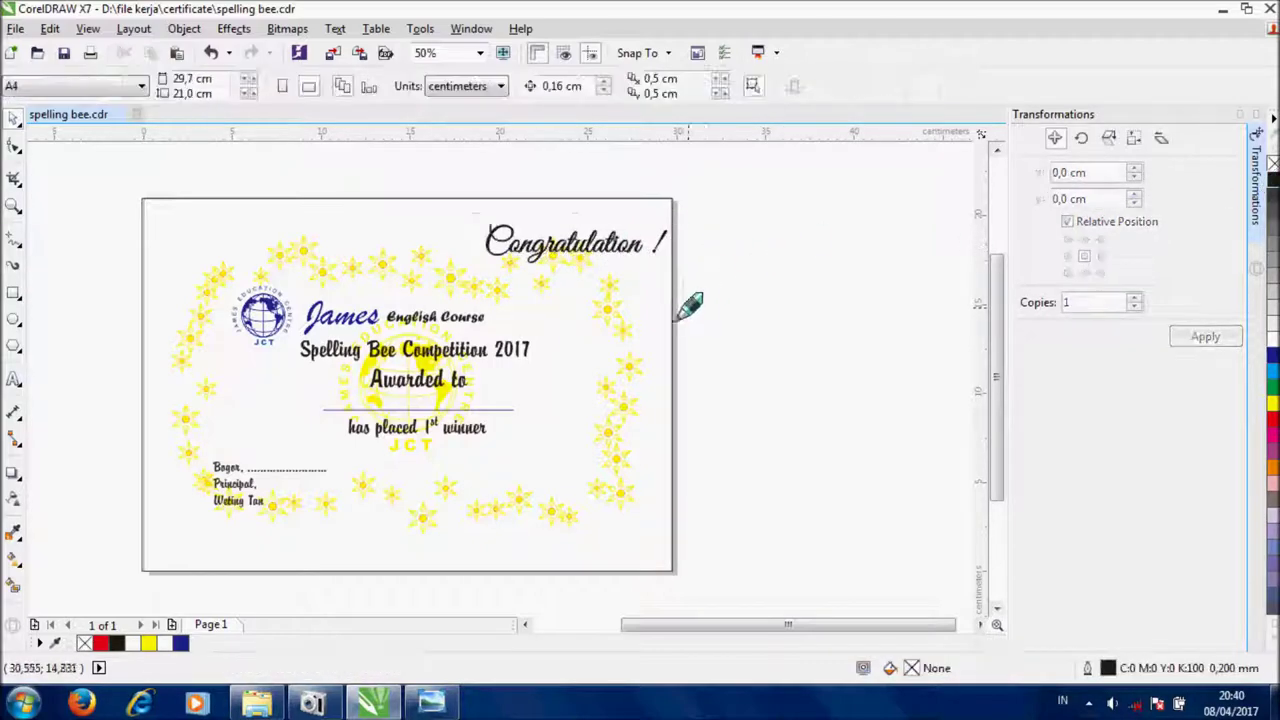
Import the bee clip art and place it to the right of the page.
{"action": "left_click", "coordinate": [15, 28]}
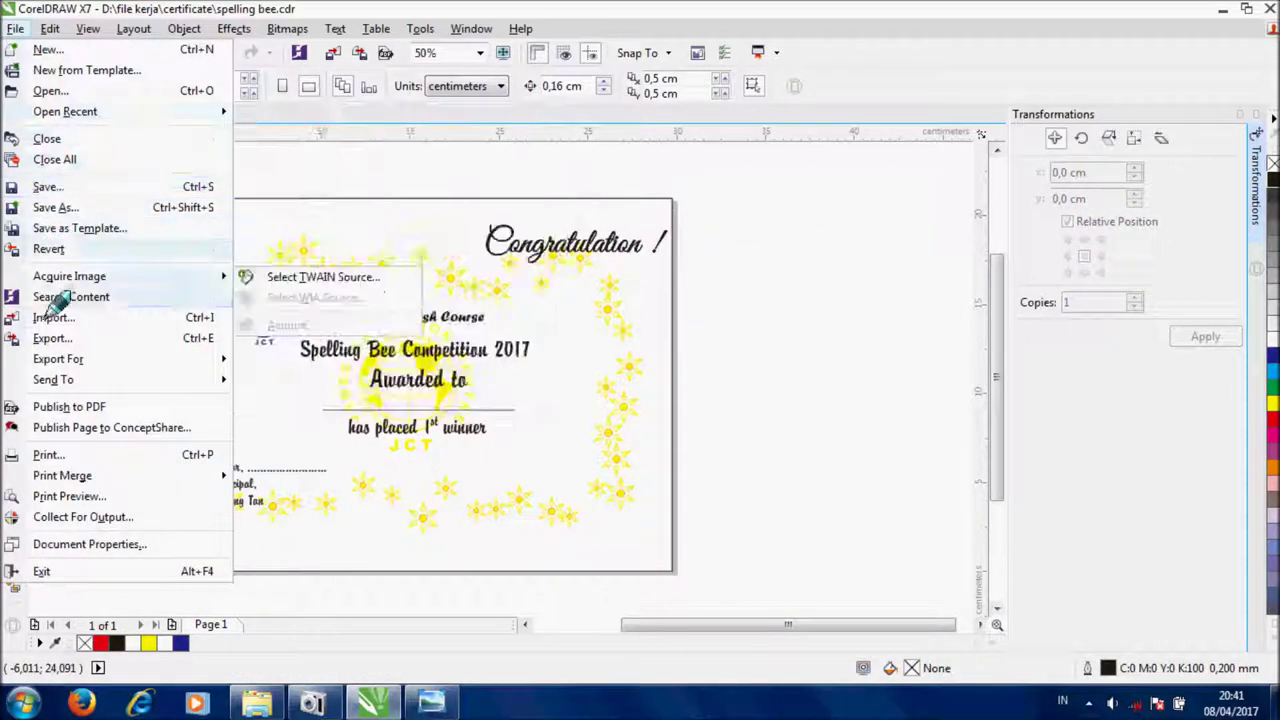
{"action": "left_click", "coordinate": [86, 317]}
{"action": "left_click", "coordinate": [753, 325]}
{"action": "left_click", "coordinate": [1122, 581]}
{"action": "left_click", "coordinate": [688, 208]}
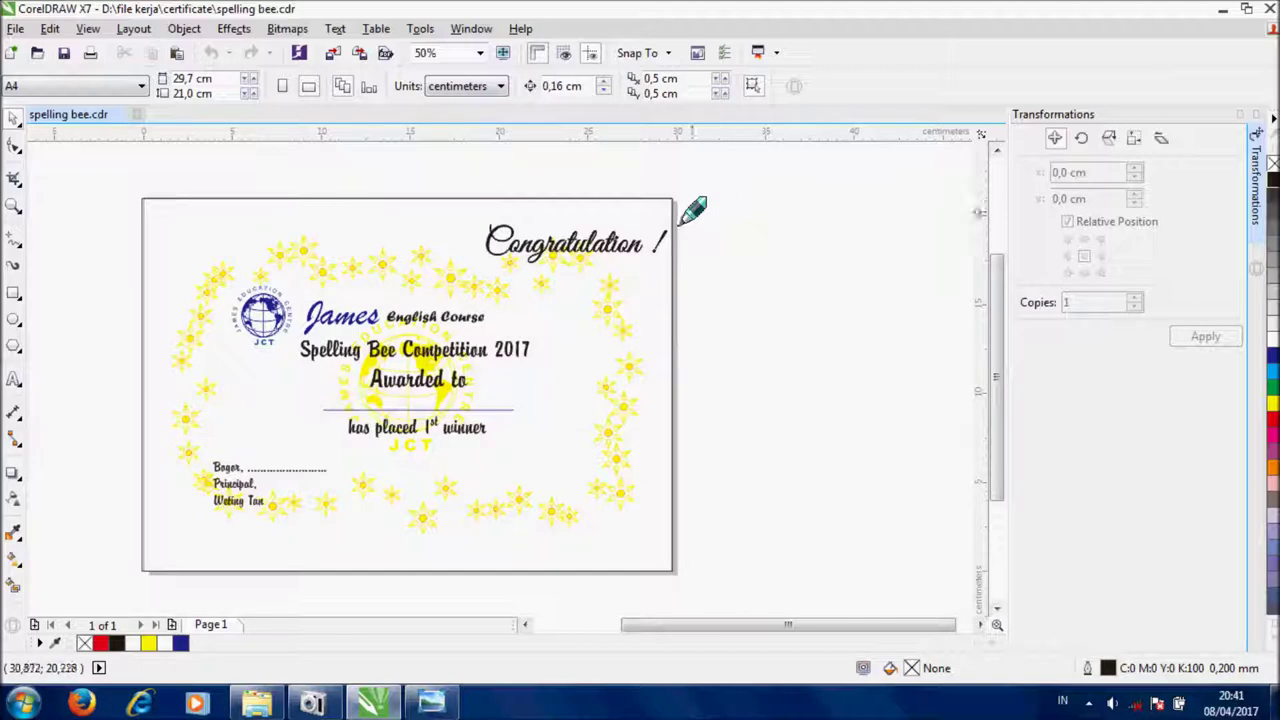
{"action": "scroll", "coordinate": [692, 245], "scroll_direction": "down", "scroll_amount": 1}
{"action": "scroll", "coordinate": [958, 232], "scroll_direction": "up", "scroll_amount": 1}
{"action": "left_click", "coordinate": [16, 28]}
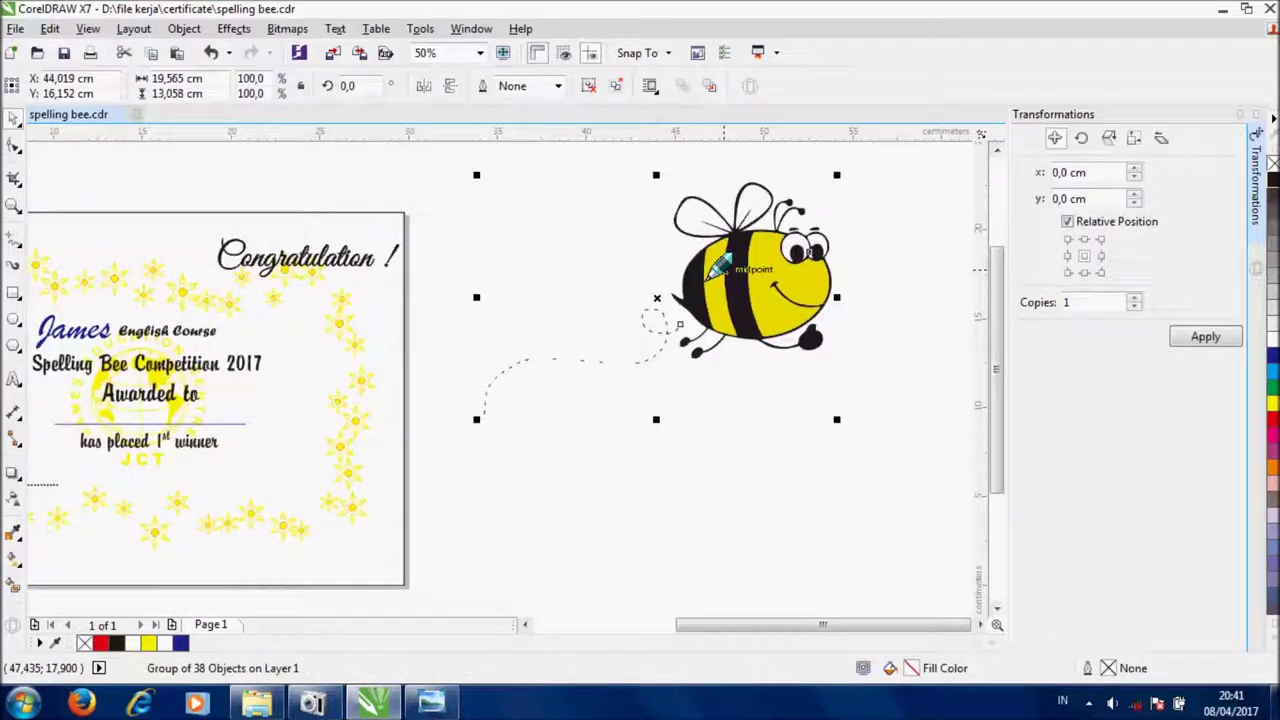
Scale the bee clip art down to about 43% and ungroup it.
{"action": "scroll", "coordinate": [836, 276], "scroll_direction": "down", "scroll_amount": 1}
{"action": "left_click_drag", "start_coordinate": [841, 218], "coordinate": [741, 289]}
{"action": "scroll", "coordinate": [727, 311], "scroll_direction": "up", "scroll_amount": 1}
{"action": "left_click", "coordinate": [616, 86]}
{"action": "left_click", "coordinate": [656, 235]}
{"action": "scroll", "coordinate": [664, 281], "scroll_direction": "up", "scroll_amount": 1}
Delete the dashed flight trail behind the bee.
{"action": "left_click", "coordinate": [631, 423]}
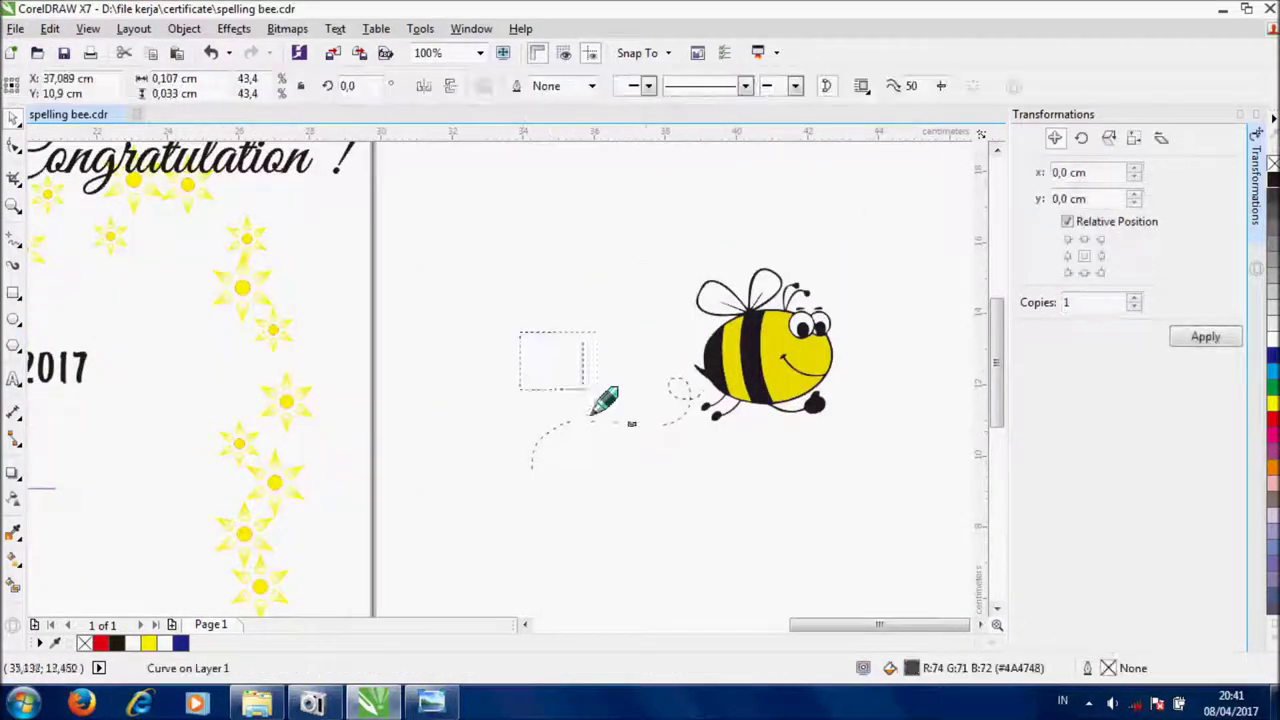
{"action": "left_click_drag", "start_coordinate": [520, 332], "coordinate": [696, 494]}
{"action": "scroll", "coordinate": [719, 424], "scroll_direction": "up", "scroll_amount": 2}
{"action": "key", "text": "Delete"}
{"action": "scroll", "coordinate": [640, 362], "scroll_direction": "down", "scroll_amount": 2}
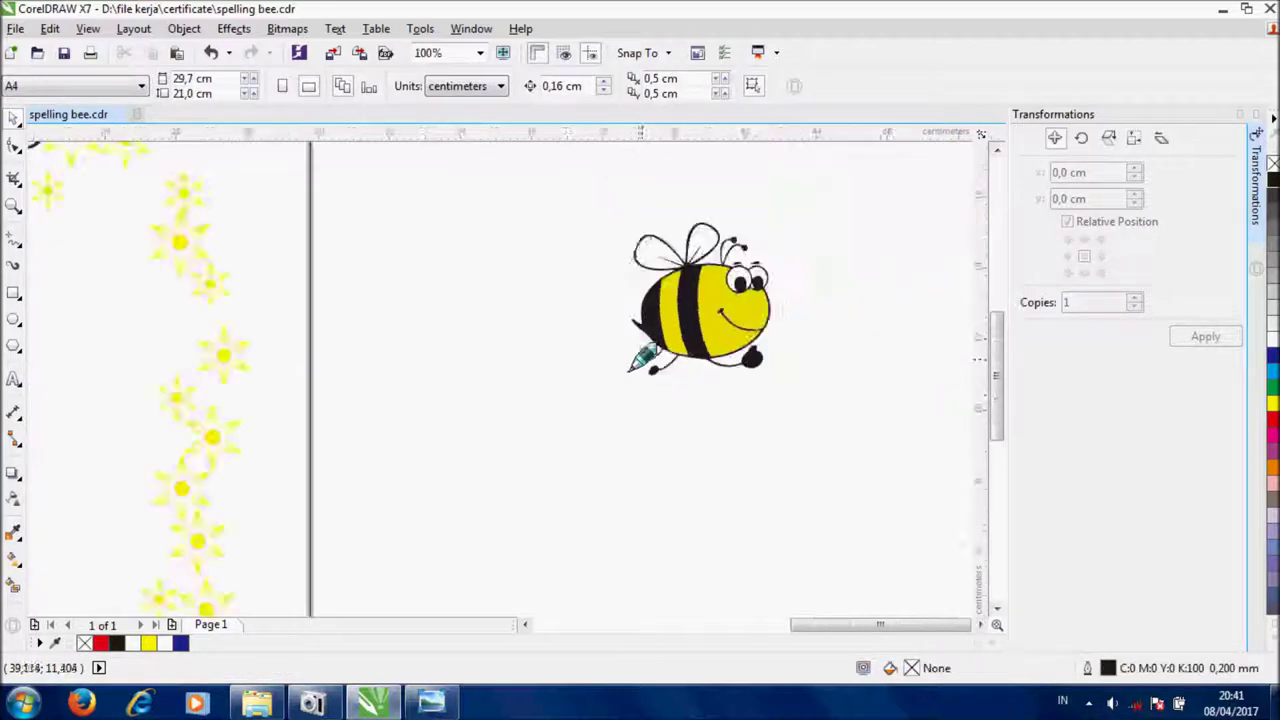
Group the bee's parts and move the bee onto the page's upper edge, above the star border.
{"action": "left_click_drag", "start_coordinate": [573, 180], "coordinate": [826, 416]}
{"action": "key", "text": "ctrl+g"}
{"action": "scroll", "coordinate": [808, 303], "scroll_direction": "down", "scroll_amount": 2}
{"action": "left_click_drag", "start_coordinate": [789, 306], "coordinate": [529, 247]}
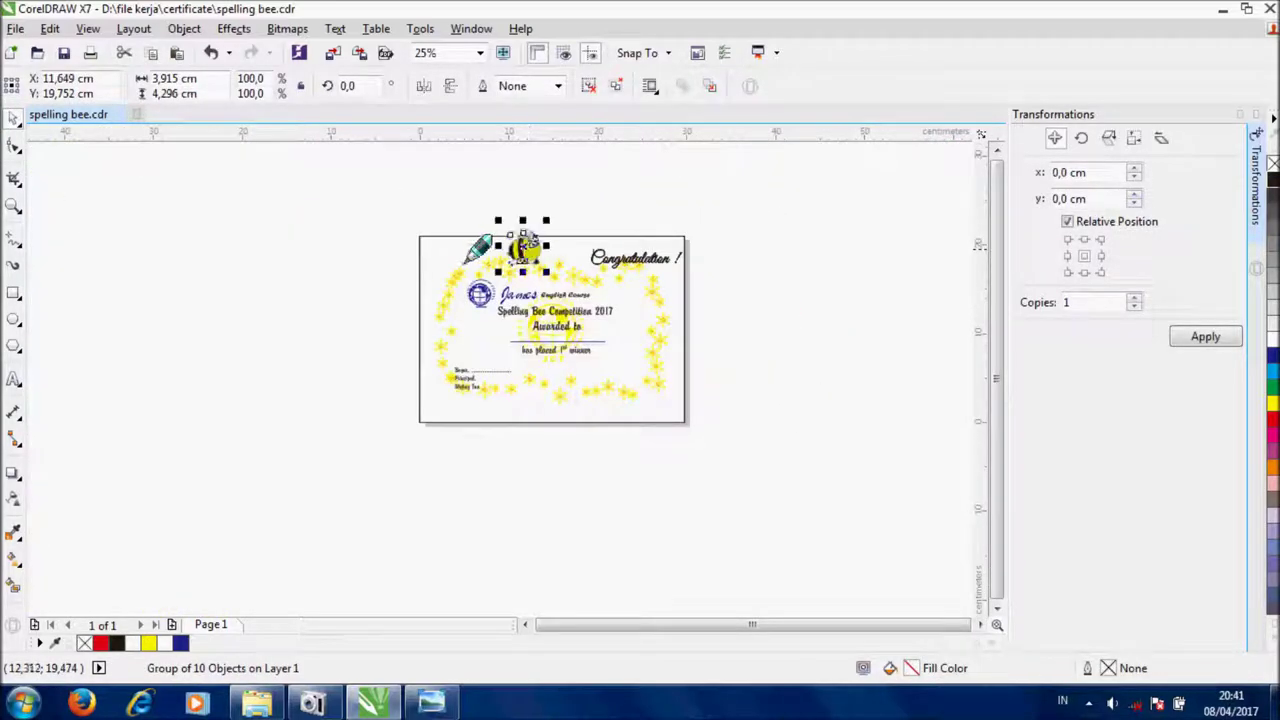
{"action": "scroll", "coordinate": [473, 248], "scroll_direction": "up", "scroll_amount": 1}
Draw a looping freehand curve and a short curved line outside the page's left edge.
{"action": "left_click", "coordinate": [16, 242]}
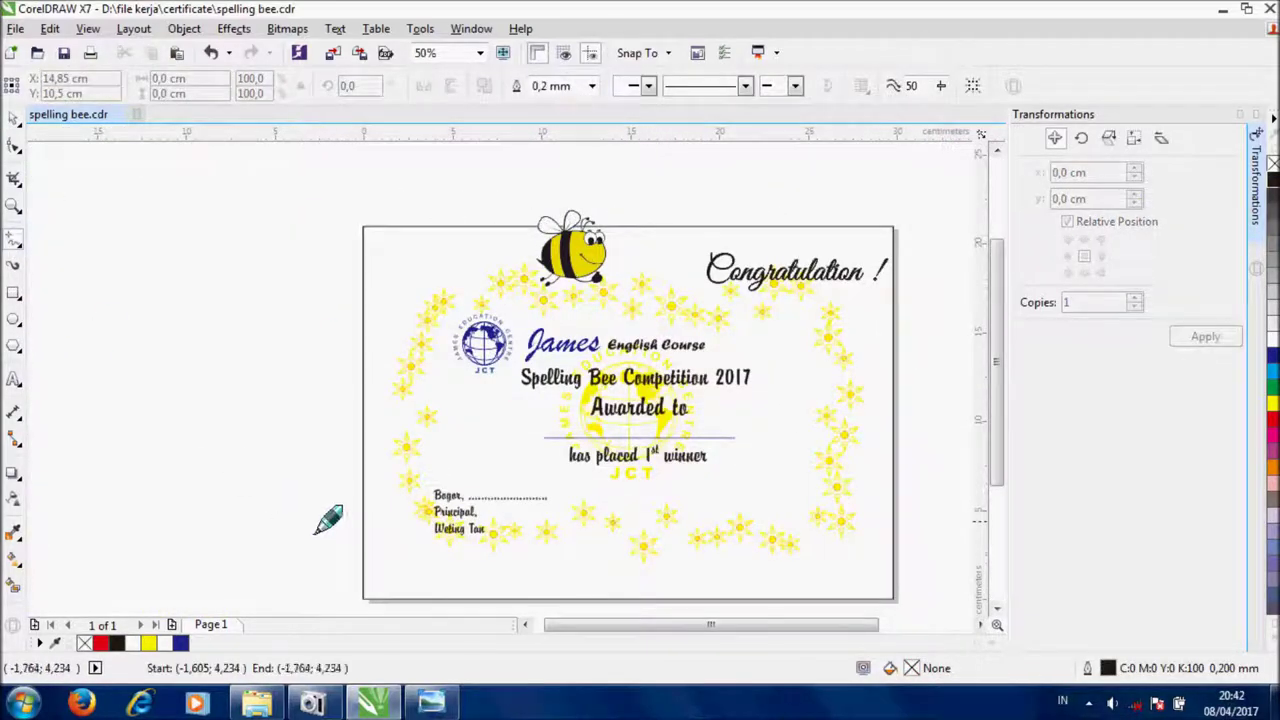
{"action": "left_click_drag", "start_coordinate": [325, 482], "coordinate": [325, 482]}
{"action": "left_click_drag", "start_coordinate": [277, 414], "coordinate": [296, 356]}
{"action": "scroll", "coordinate": [235, 488], "scroll_direction": "up", "scroll_amount": 1}
Make all nodes of the looping curve symmetrical.
{"action": "left_click", "coordinate": [14, 146]}
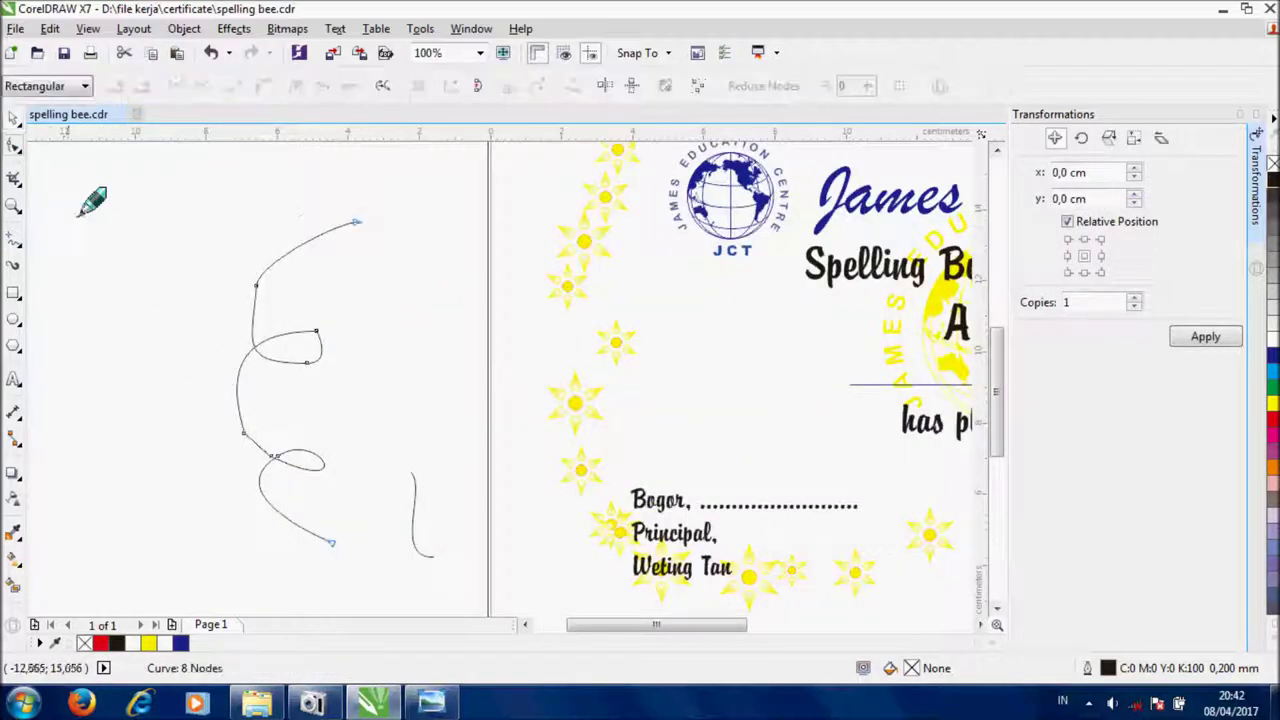
{"action": "key", "text": "ctrl+a"}
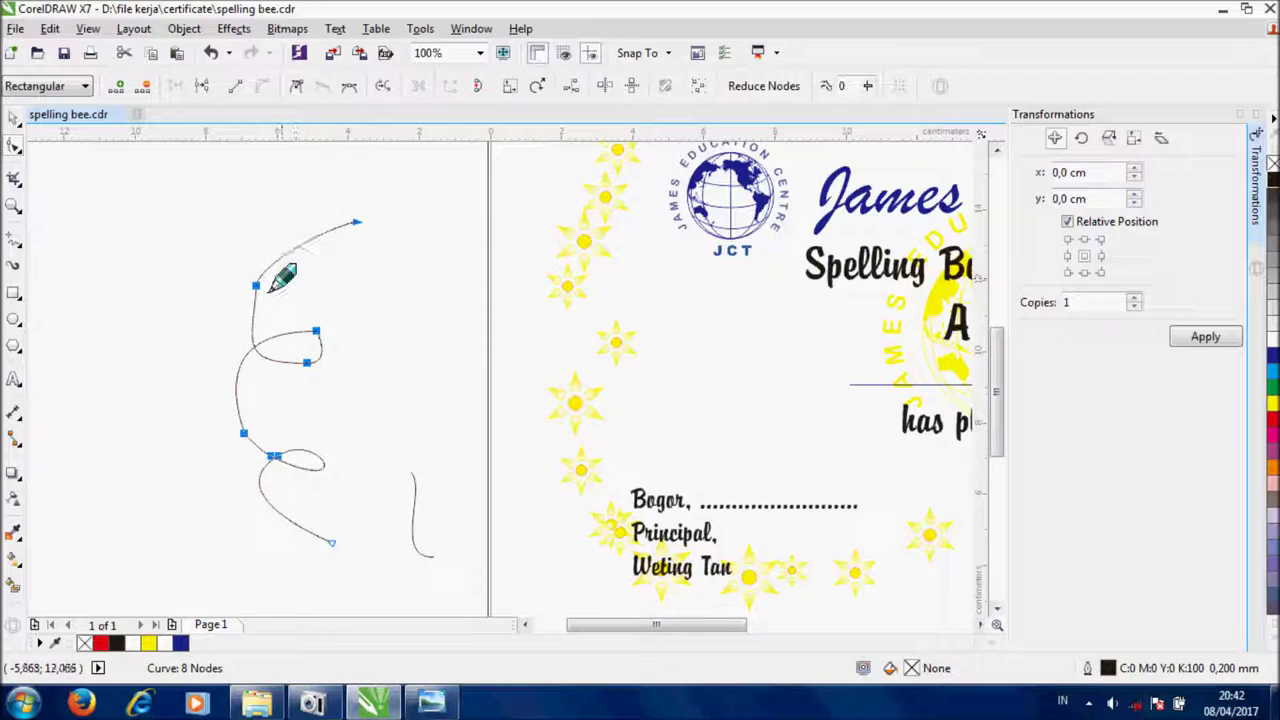
{"action": "left_click", "coordinate": [349, 86]}
Reshape the looping curve's lower part by adjusting its handles and deleting surplus nodes around the lower loop.
{"action": "left_click", "coordinate": [248, 446]}
{"action": "left_click", "coordinate": [244, 433]}
{"action": "left_click_drag", "start_coordinate": [228, 434], "coordinate": [250, 440]}
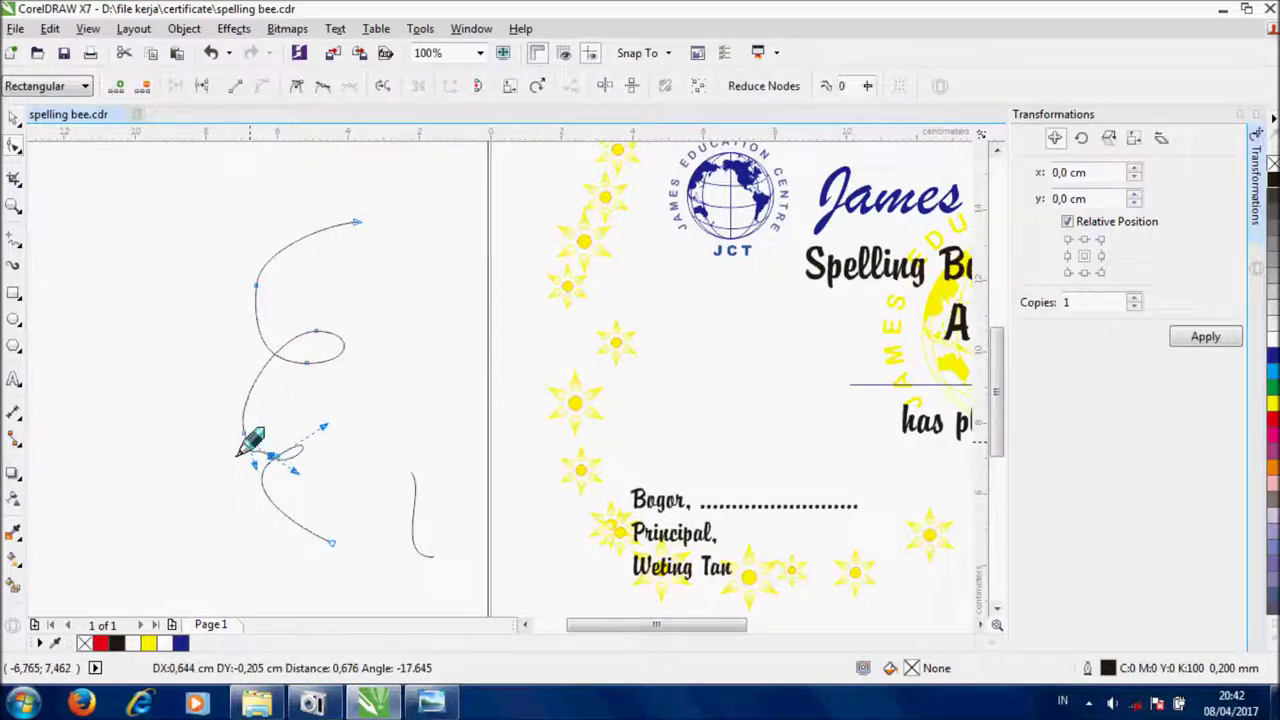
{"action": "double_click", "coordinate": [245, 434]}
{"action": "double_click", "coordinate": [278, 457]}
{"action": "left_click", "coordinate": [256, 286]}
{"action": "left_click", "coordinate": [14, 118]}
{"action": "left_click", "coordinate": [244, 366]}
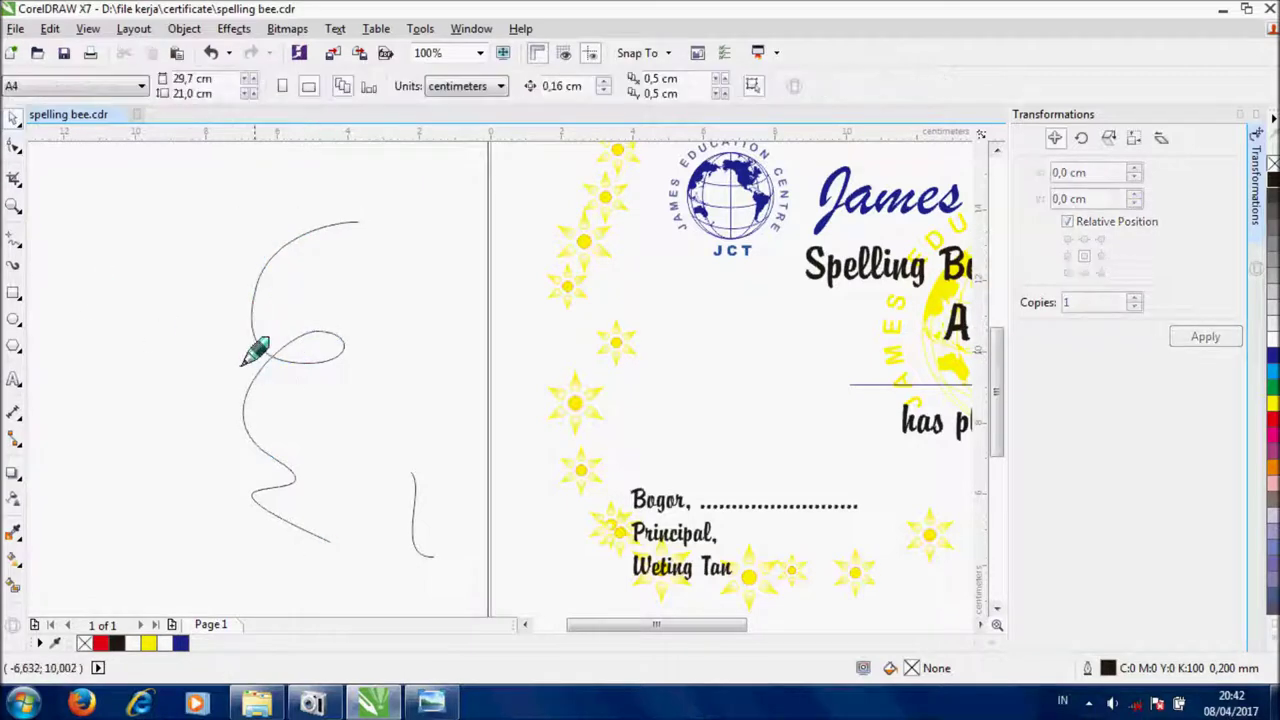
Draw a curved freehand stroke about 7.3 by 2.4 cm above the looping curve, with a 10 mm outline, and convert the outline to an object.
{"action": "scroll", "coordinate": [265, 400], "scroll_direction": "down", "scroll_amount": 1}
{"action": "left_click", "coordinate": [13, 239]}
{"action": "left_click_drag", "start_coordinate": [178, 299], "coordinate": [316, 253]}
{"action": "left_click", "coordinate": [591, 85]}
{"action": "left_click", "coordinate": [565, 251]}
{"action": "left_click", "coordinate": [591, 85]}
{"action": "left_click", "coordinate": [562, 284]}
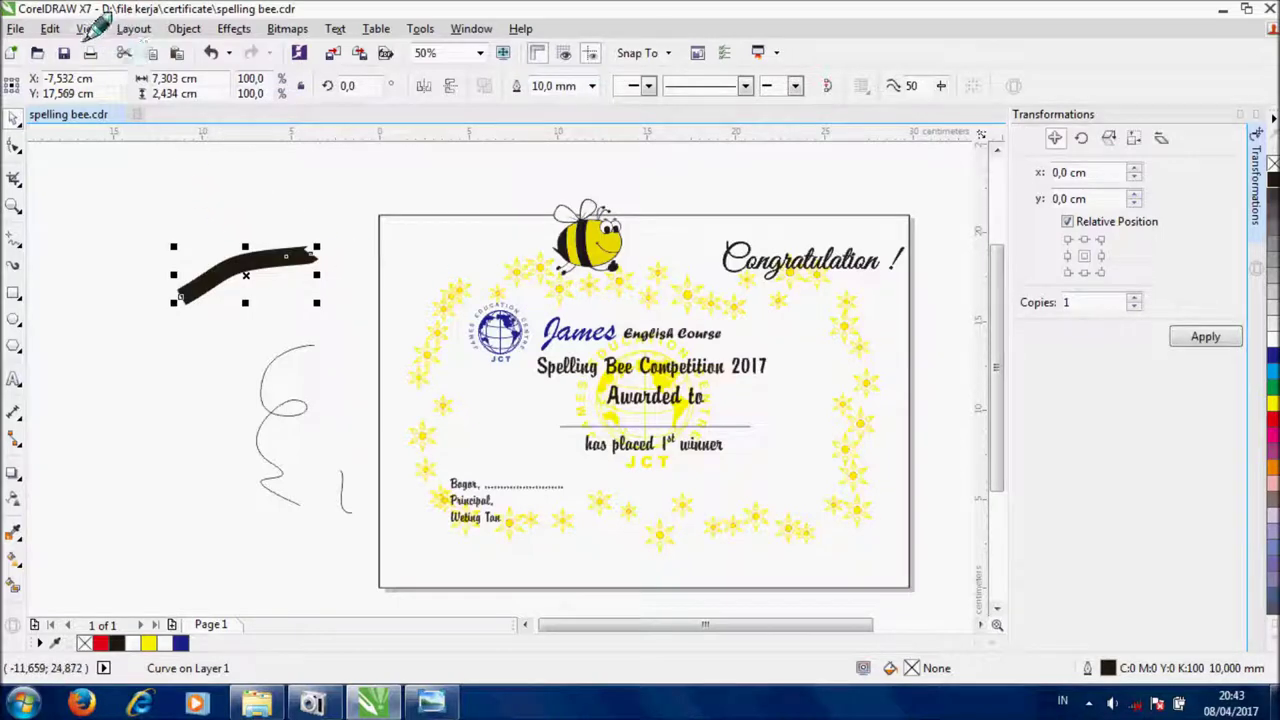
{"action": "left_click", "coordinate": [183, 28]}
{"action": "left_click", "coordinate": [200, 438]}
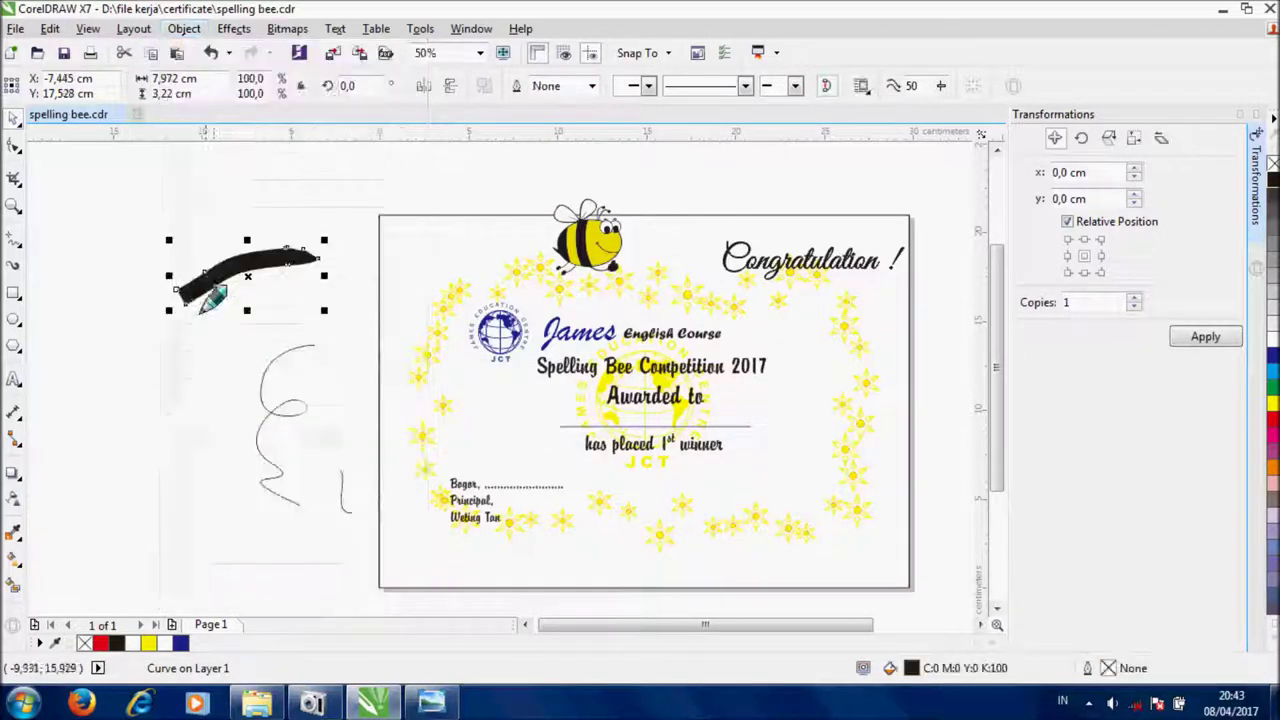
Switch the converted stroke to a black outline without fill, extend its blunt right end and delete the surplus nodes along its edges.
{"action": "right_click", "coordinate": [1272, 180]}
{"action": "left_click", "coordinate": [1272, 163]}
{"action": "scroll", "coordinate": [183, 268], "scroll_direction": "up", "scroll_amount": 1}
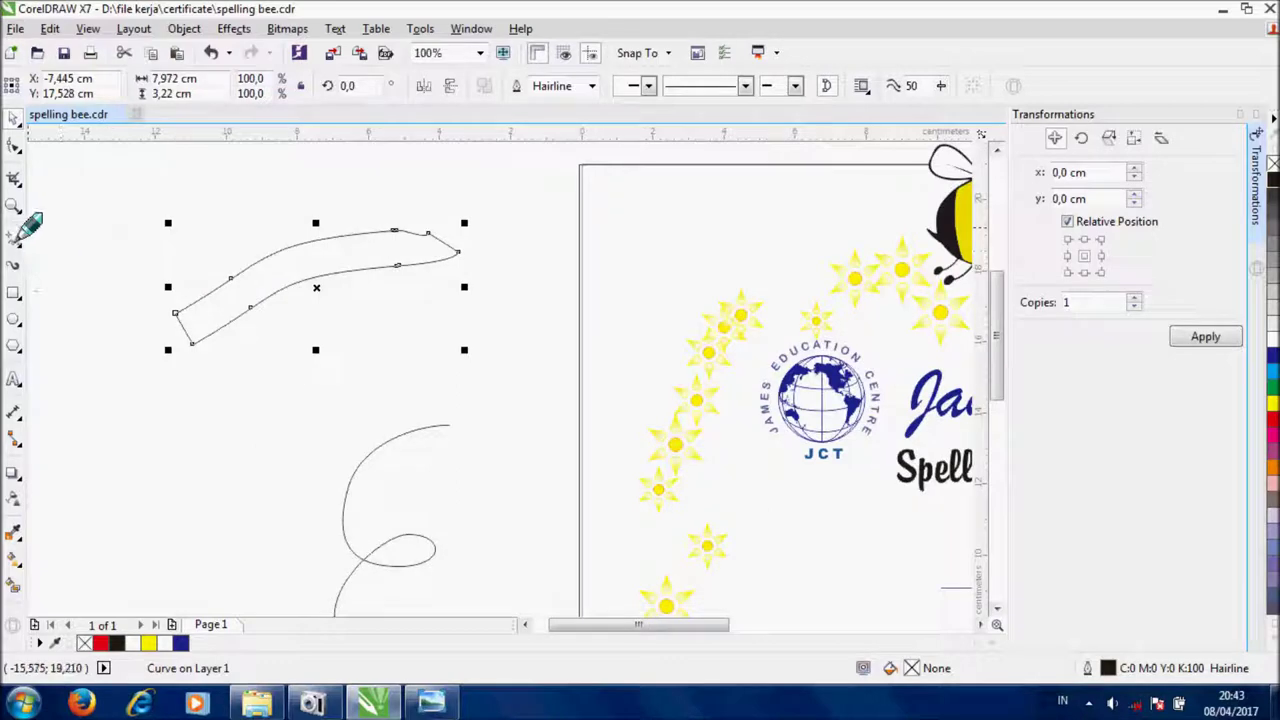
{"action": "left_click", "coordinate": [18, 149]}
{"action": "left_click_drag", "start_coordinate": [428, 232], "coordinate": [485, 257]}
{"action": "left_click_drag", "start_coordinate": [375, 205], "coordinate": [433, 362]}
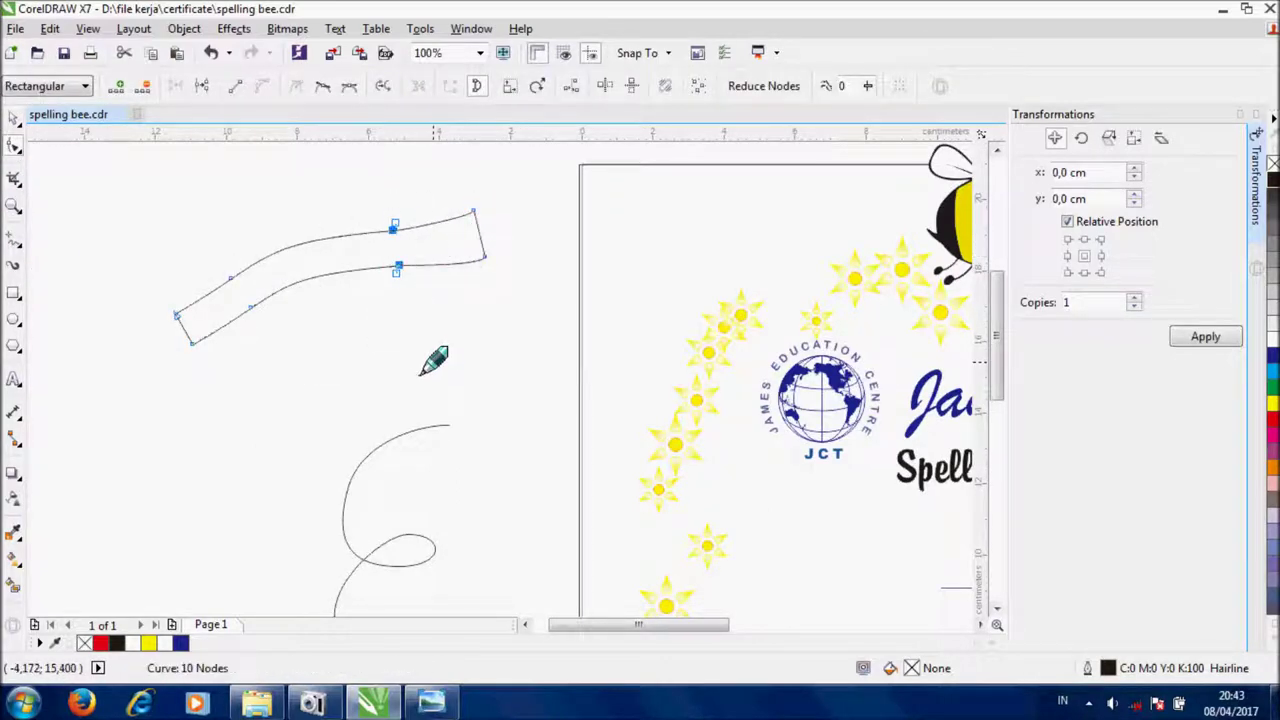
{"action": "key", "text": "Delete"}
Reshape the four-node banner's corners and edges into a gently curved band that widens toward its right end.
{"action": "left_click_drag", "start_coordinate": [192, 344], "coordinate": [177, 343]}
{"action": "left_click_drag", "start_coordinate": [485, 257], "coordinate": [505, 271]}
{"action": "left_click_drag", "start_coordinate": [250, 308], "coordinate": [320, 314]}
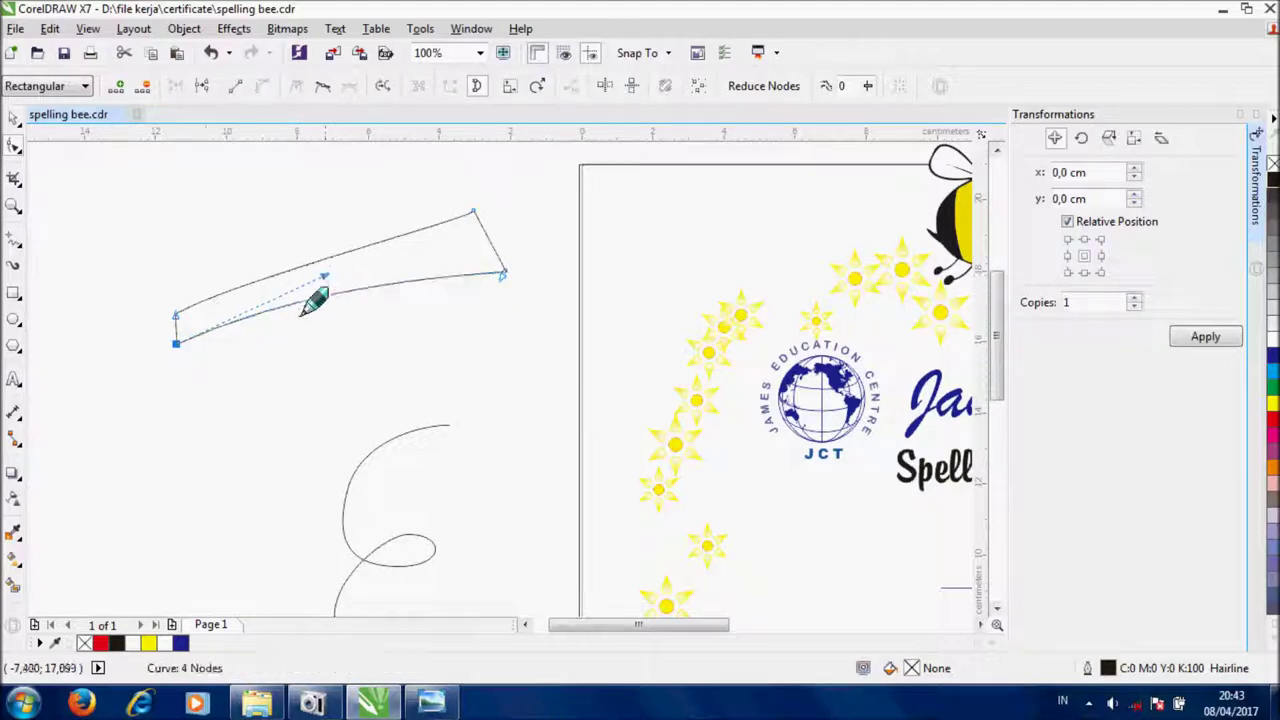
{"action": "left_click_drag", "start_coordinate": [509, 266], "coordinate": [517, 300]}
{"action": "left_click_drag", "start_coordinate": [477, 211], "coordinate": [523, 238]}
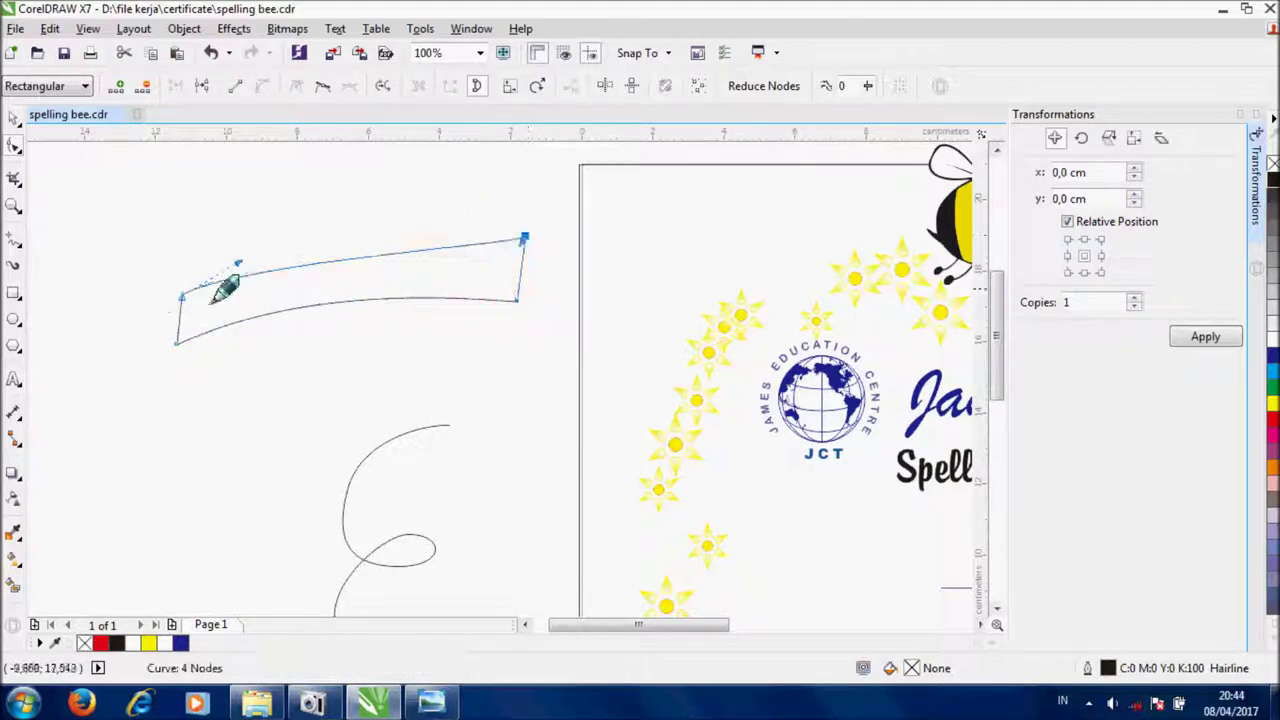
{"action": "left_click_drag", "start_coordinate": [178, 315], "coordinate": [180, 312]}
{"action": "left_click_drag", "start_coordinate": [517, 300], "coordinate": [527, 325]}
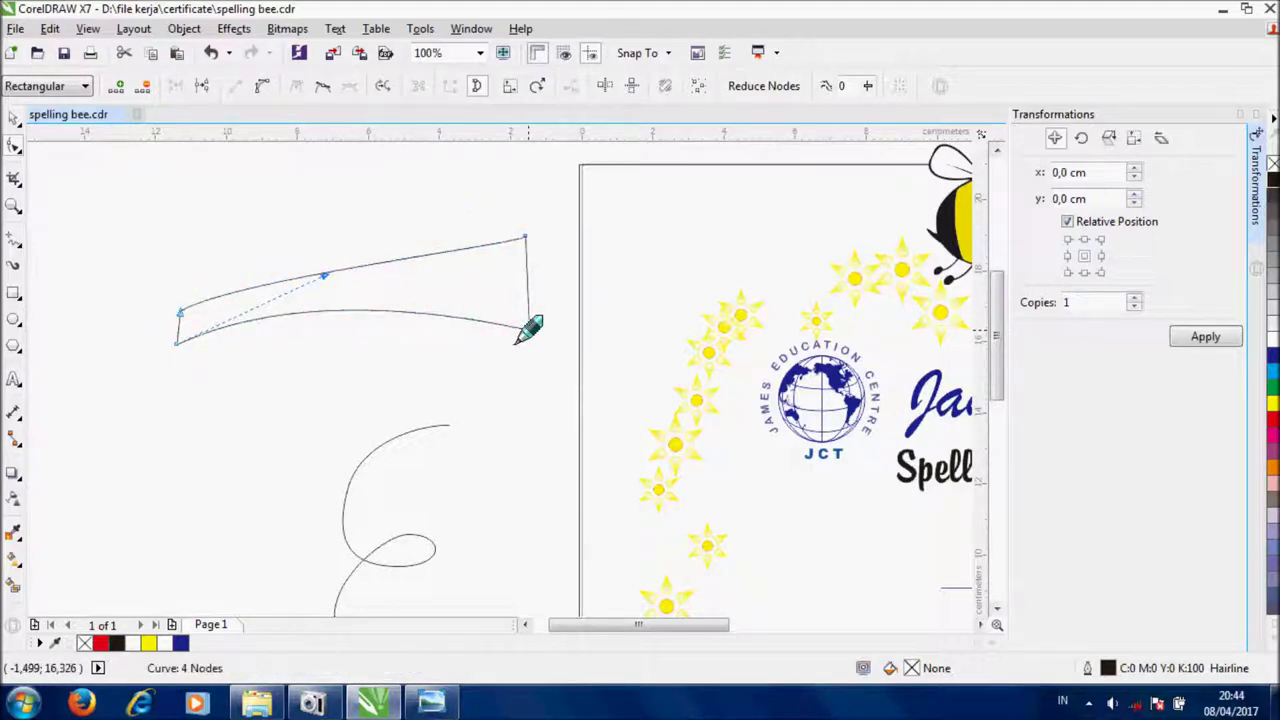
Add the text "spelling bee" in Arial Rounded MT Bold outside the page, below the banner shape.
{"action": "key", "text": "space"}
{"action": "key", "text": "F8"}
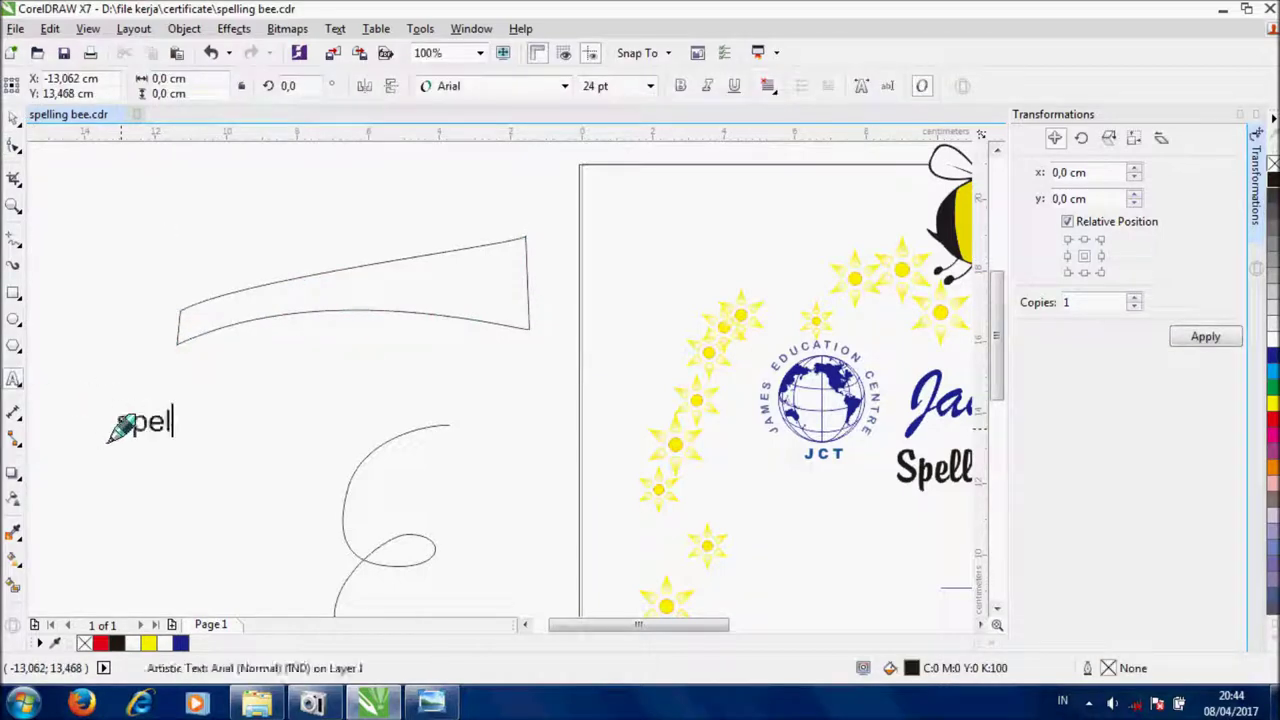
{"action": "left_click", "coordinate": [14, 117]}
{"action": "left_click", "coordinate": [564, 85]}
{"action": "left_click", "coordinate": [530, 248]}
Shrink the bee, scale the banner to about 7.8 by 2.4 cm and place it on the page to the bee's left.
{"action": "scroll", "coordinate": [420, 284], "scroll_direction": "down", "scroll_amount": 1}
{"action": "left_click", "coordinate": [710, 252]}
{"action": "left_click_drag", "start_coordinate": [747, 292], "coordinate": [717, 264]}
{"action": "left_click", "coordinate": [452, 283]}
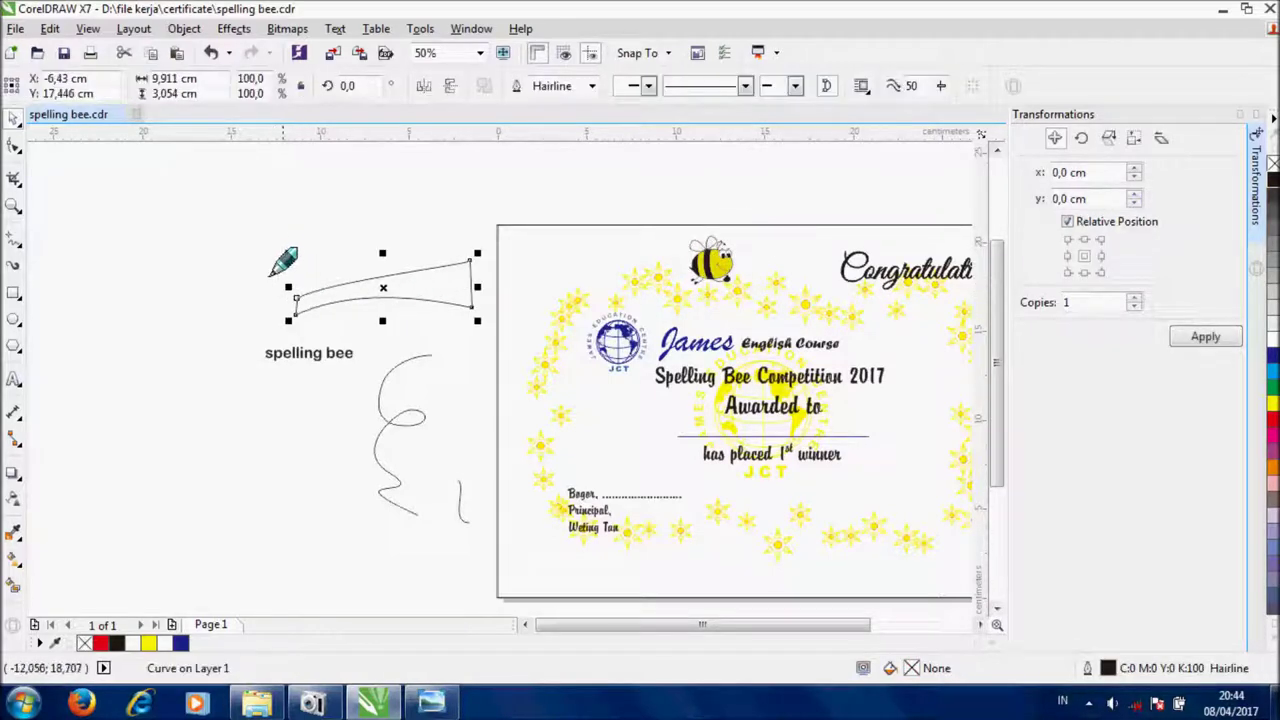
{"action": "left_click_drag", "start_coordinate": [286, 259], "coordinate": [322, 270]}
{"action": "left_click_drag", "start_coordinate": [403, 291], "coordinate": [590, 268]}
{"action": "scroll", "coordinate": [570, 277], "scroll_direction": "up", "scroll_amount": 2}
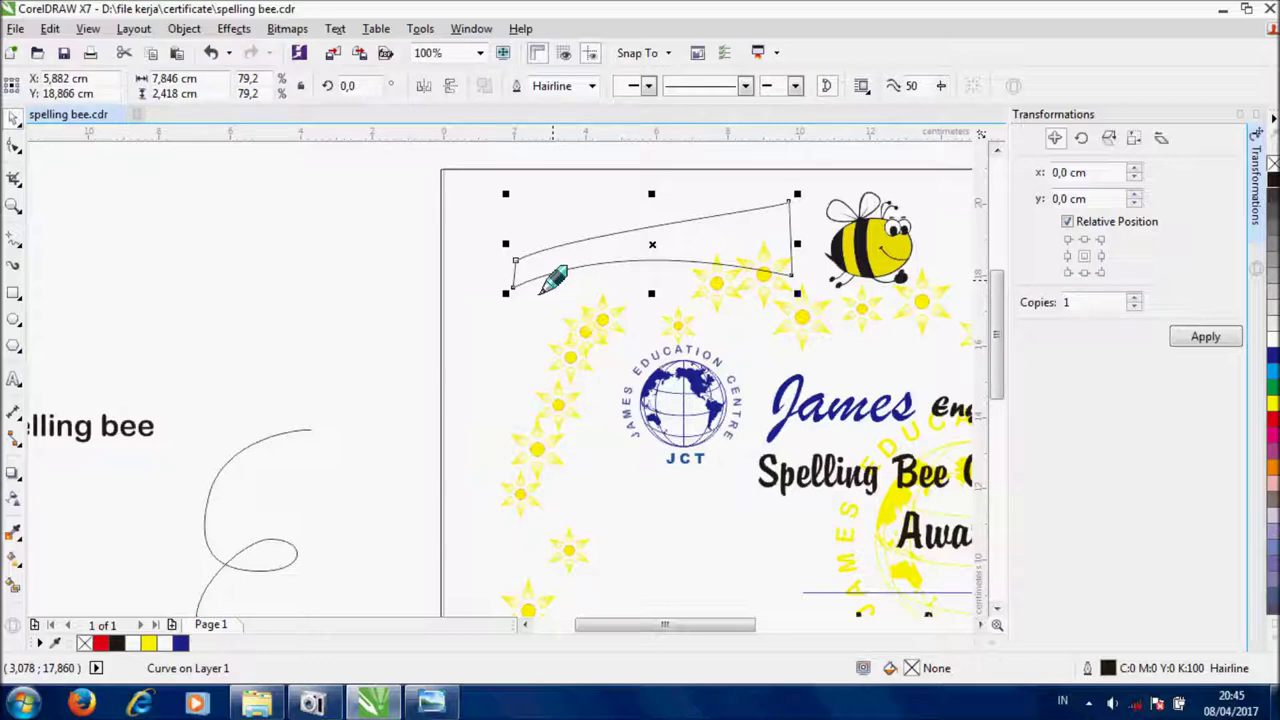
Extend the banner's left end downward into a narrow curved tail.
{"action": "key", "text": "F10"}
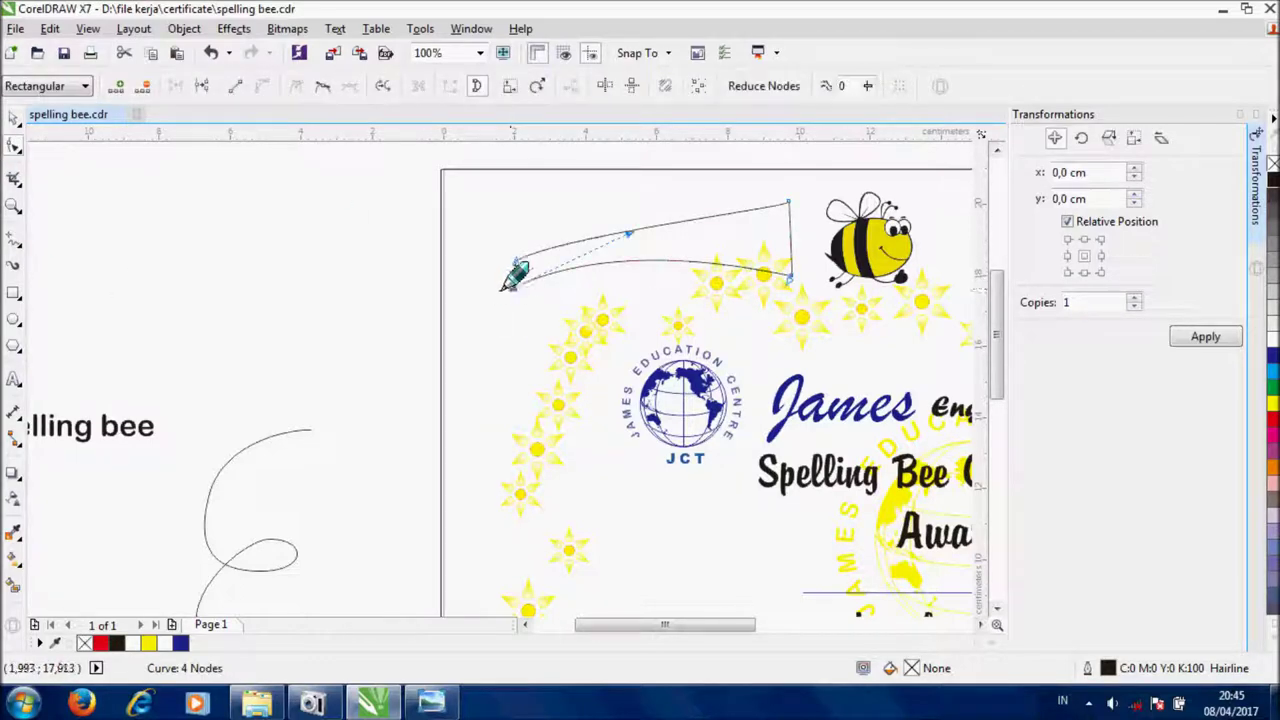
{"action": "left_click", "coordinate": [473, 337]}
{"action": "left_click_drag", "start_coordinate": [484, 320], "coordinate": [453, 362]}
{"action": "left_click", "coordinate": [263, 86]}
{"action": "mouse_move", "coordinate": [479, 314]}
{"action": "left_mouse_down"}
{"action": "mouse_move", "coordinate": [468, 304]}
{"action": "mouse_move", "coordinate": [487, 314]}
{"action": "mouse_move", "coordinate": [477, 327]}
{"action": "left_mouse_up"}
{"action": "scroll", "coordinate": [425, 372], "scroll_direction": "down", "scroll_amount": 2}
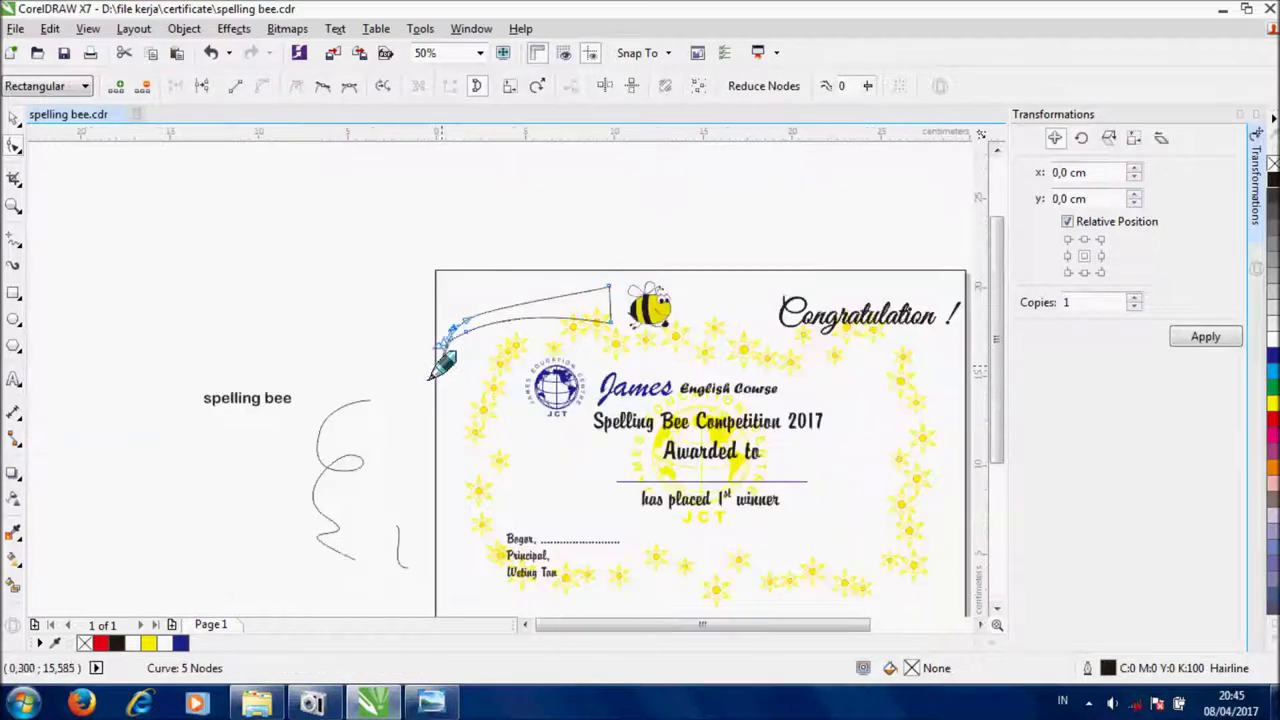
Move the bee slightly to the right and resize the banner to about 8.2 by 3.9 cm beside it.
{"action": "left_click", "coordinate": [13, 118]}
{"action": "left_click_drag", "start_coordinate": [437, 371], "coordinate": [483, 348]}
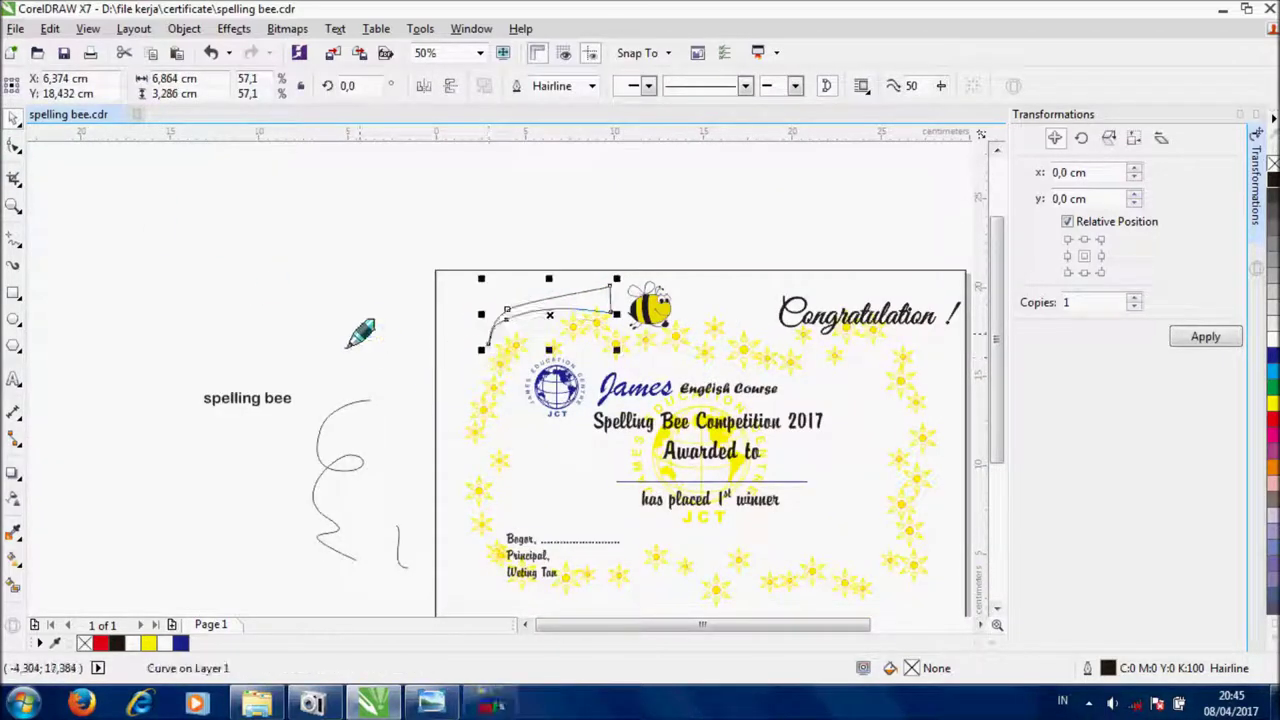
{"action": "left_click", "coordinate": [360, 334]}
{"action": "scroll", "coordinate": [669, 305], "scroll_direction": "up", "scroll_amount": 1}
{"action": "left_click_drag", "start_coordinate": [632, 304], "coordinate": [710, 294]}
{"action": "left_click", "coordinate": [528, 274]}
{"action": "left_click_drag", "start_coordinate": [561, 259], "coordinate": [607, 237]}
{"action": "left_click_drag", "start_coordinate": [497, 285], "coordinate": [470, 340]}
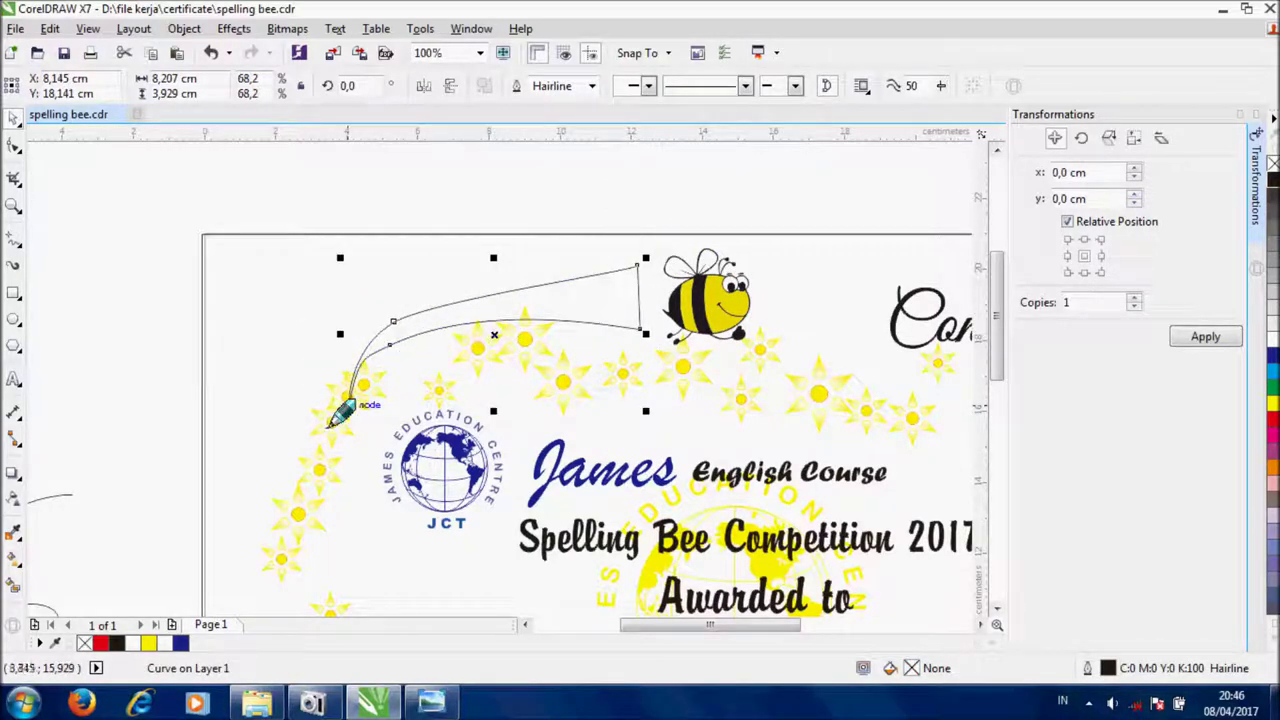
Rotate the banner to about 355 degrees and move it up against the bee.
{"action": "left_click", "coordinate": [467, 302]}
{"action": "left_click_drag", "start_coordinate": [646, 254], "coordinate": [659, 266]}
{"action": "left_click_drag", "start_coordinate": [493, 333], "coordinate": [501, 321]}
{"action": "scroll", "coordinate": [299, 358], "scroll_direction": "down", "scroll_amount": 1}
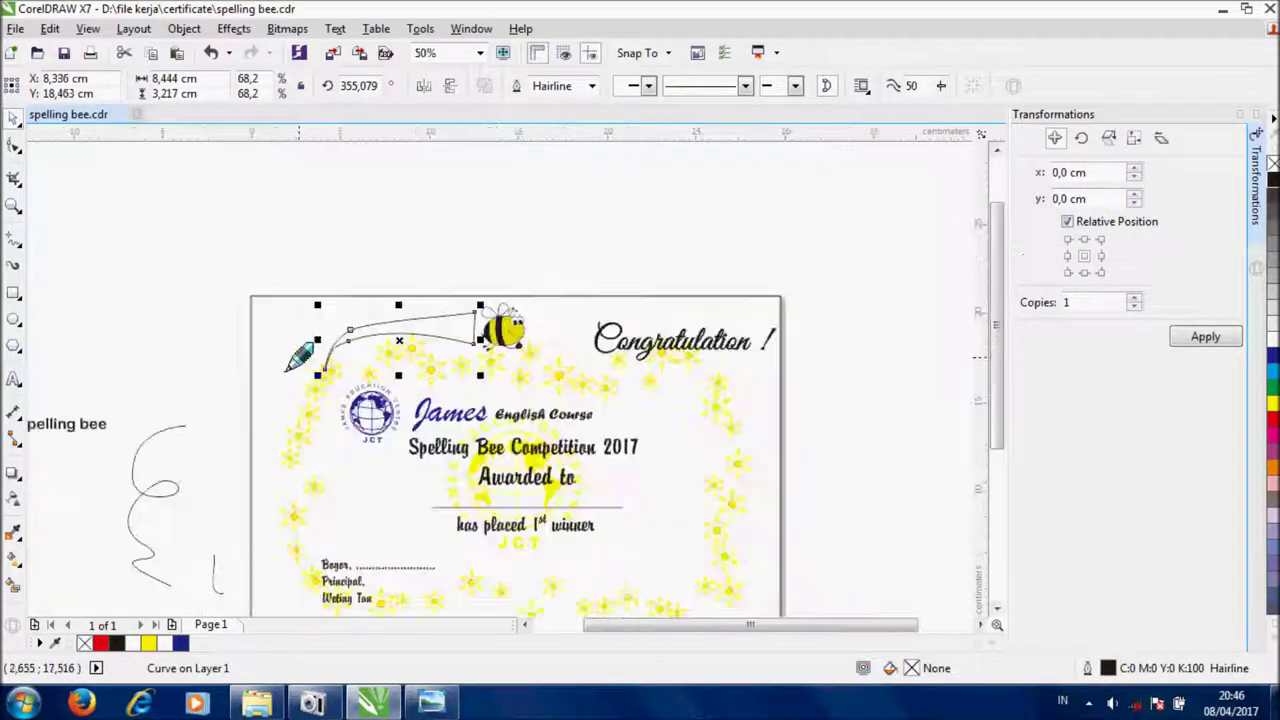
Move the looping curve onto the certificate's left star border and set its outline width to 0.25 mm.
{"action": "left_click", "coordinate": [165, 490]}
{"action": "left_click_drag", "start_coordinate": [165, 490], "coordinate": [295, 490]}
{"action": "left_click", "coordinate": [592, 86]}
{"action": "left_click", "coordinate": [566, 217]}
{"action": "left_click", "coordinate": [592, 86]}
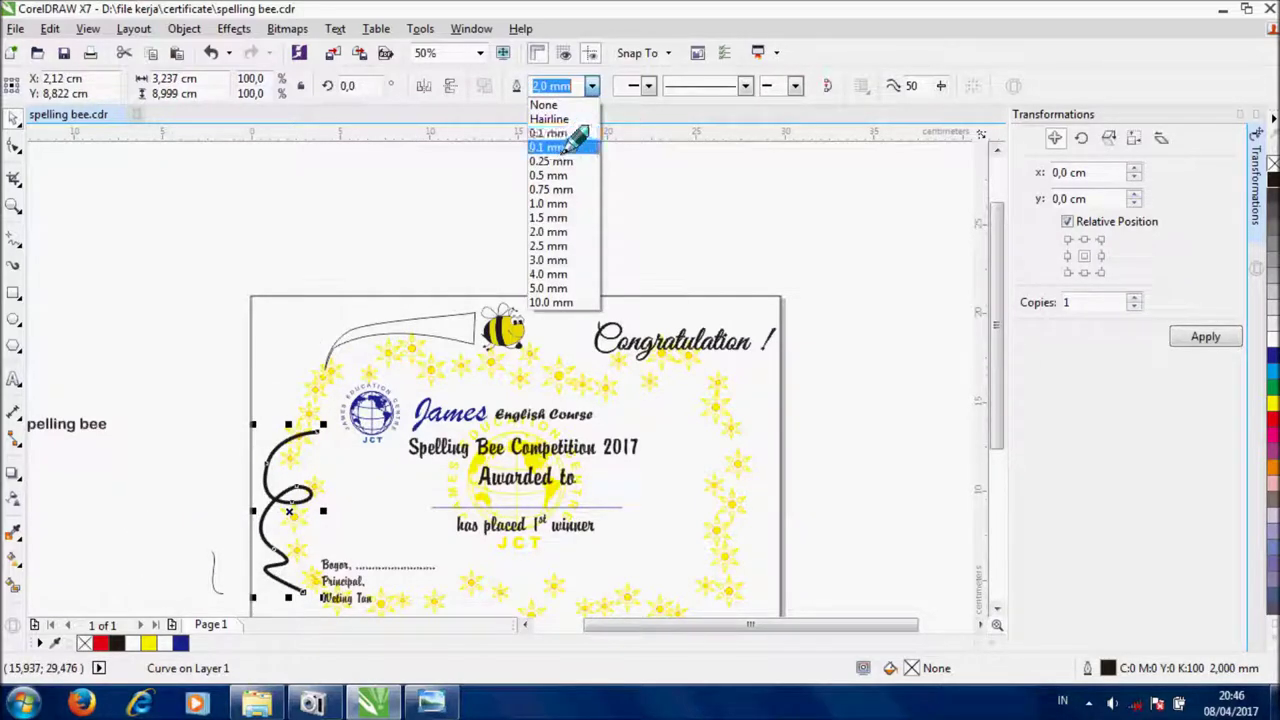
{"action": "left_click", "coordinate": [580, 133]}
{"action": "left_click", "coordinate": [592, 86]}
{"action": "left_click", "coordinate": [580, 163]}
Stretch the looping curve's upper end up to the tip of the banner's tail.
{"action": "scroll", "coordinate": [324, 435], "scroll_direction": "up", "scroll_amount": 2}
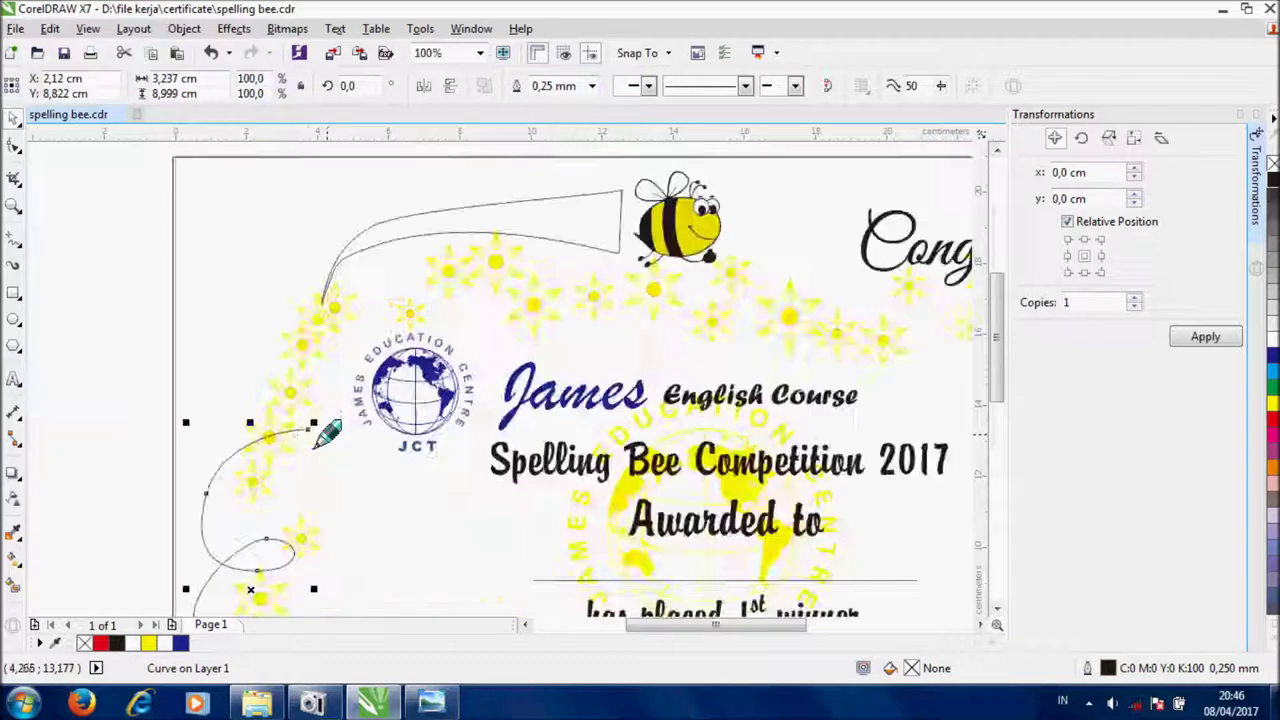
{"action": "left_click", "coordinate": [15, 146]}
{"action": "left_click_drag", "start_coordinate": [307, 430], "coordinate": [163, 423]}
{"action": "scroll", "coordinate": [302, 315], "scroll_direction": "up", "scroll_amount": 3}
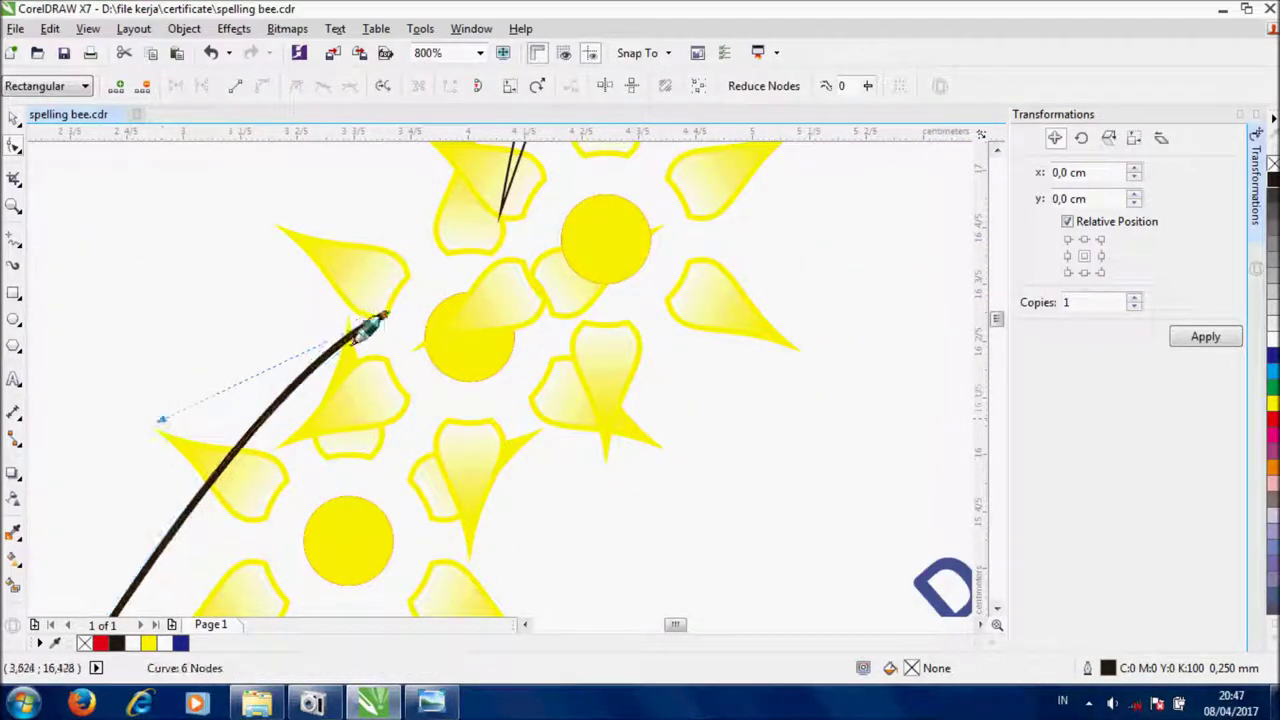
{"action": "scroll", "coordinate": [405, 295], "scroll_direction": "down", "scroll_amount": 3}
{"action": "left_click", "coordinate": [402, 307]}
{"action": "left_click_drag", "start_coordinate": [402, 307], "coordinate": [341, 330]}
{"action": "left_click", "coordinate": [374, 334]}
{"action": "left_click", "coordinate": [321, 296]}
{"action": "scroll", "coordinate": [316, 301], "scroll_direction": "down", "scroll_amount": 2}
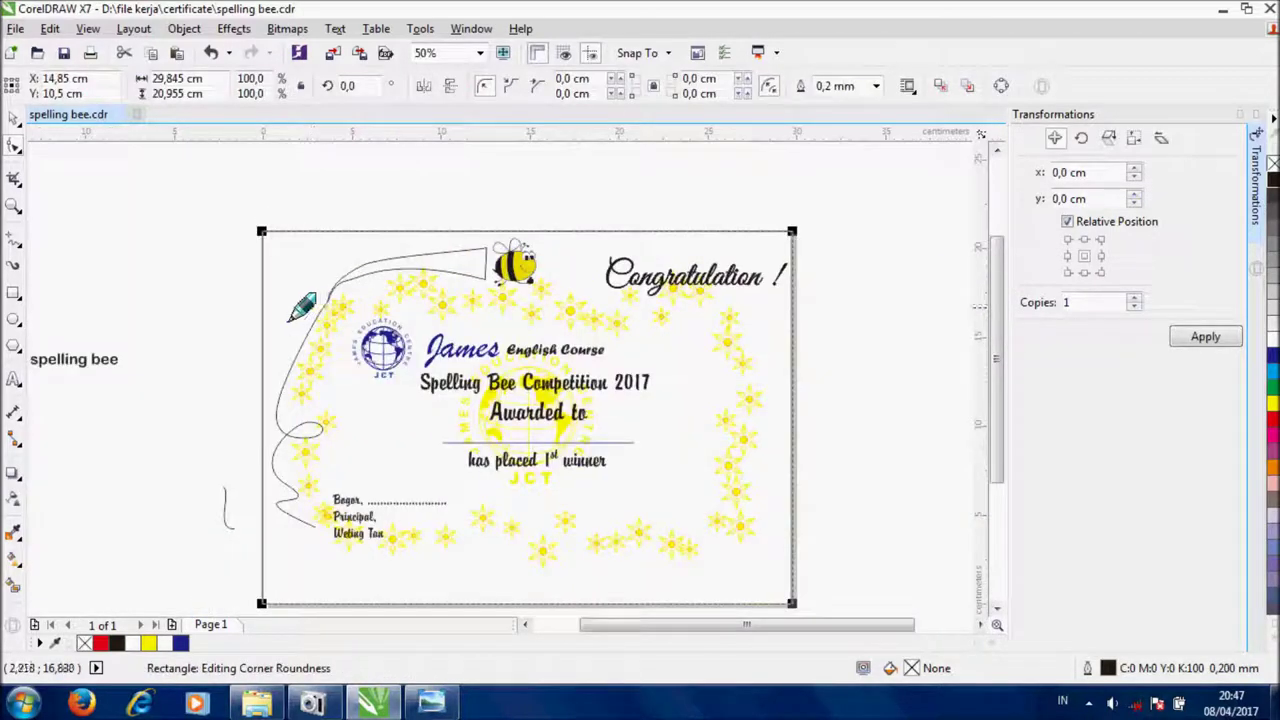
{"action": "left_click", "coordinate": [20, 121]}
{"action": "left_click", "coordinate": [175, 312]}
{"action": "scroll", "coordinate": [175, 312], "scroll_direction": "up", "scroll_amount": 1}
{"action": "scroll", "coordinate": [184, 321], "scroll_direction": "down", "scroll_amount": 1}
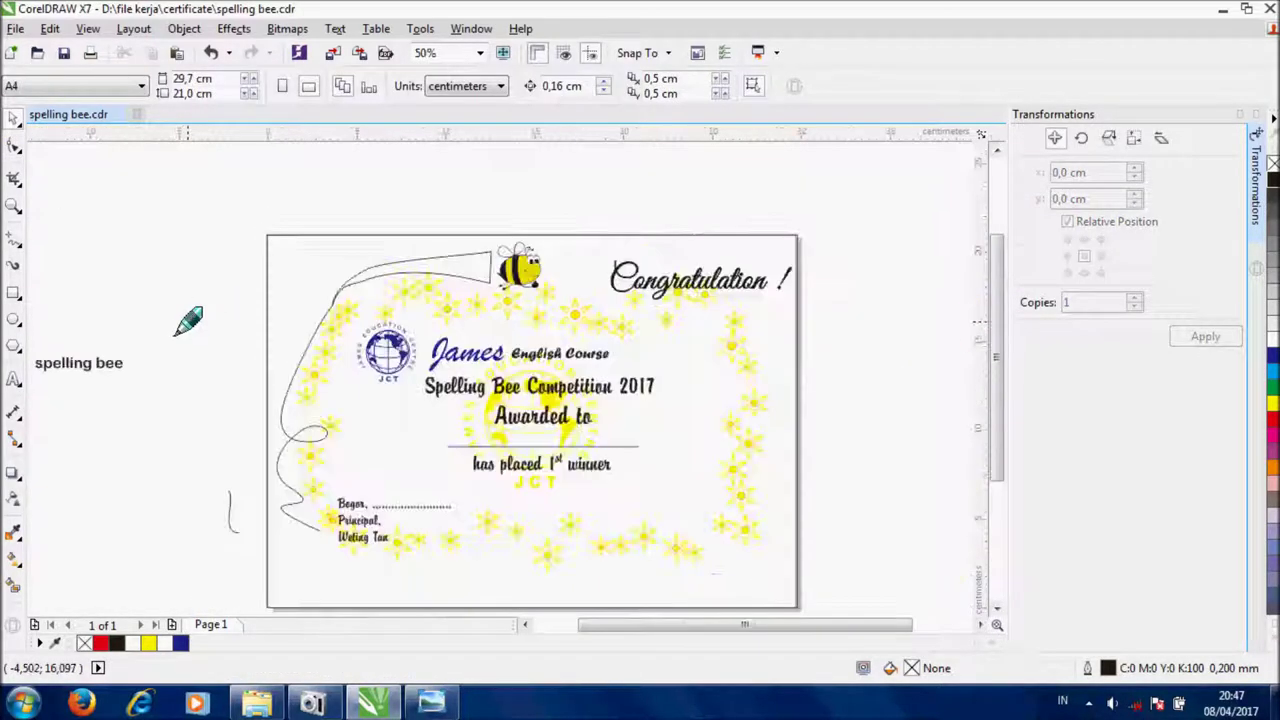
Delete the banner shape and extend the looping curve's upper end in a smooth arc to the bee.
{"action": "left_click", "coordinate": [411, 276]}
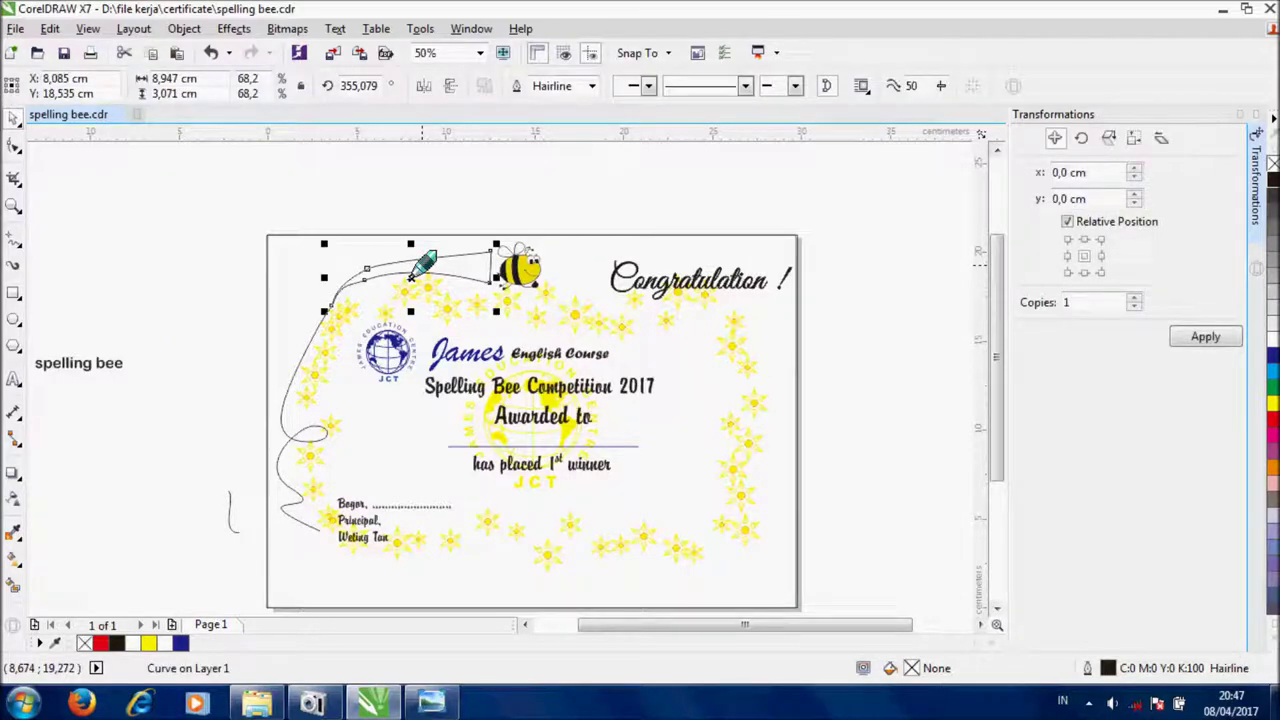
{"action": "key", "text": "Delete"}
{"action": "left_click", "coordinate": [311, 328]}
{"action": "left_click", "coordinate": [14, 145]}
{"action": "left_click_drag", "start_coordinate": [321, 319], "coordinate": [450, 294]}
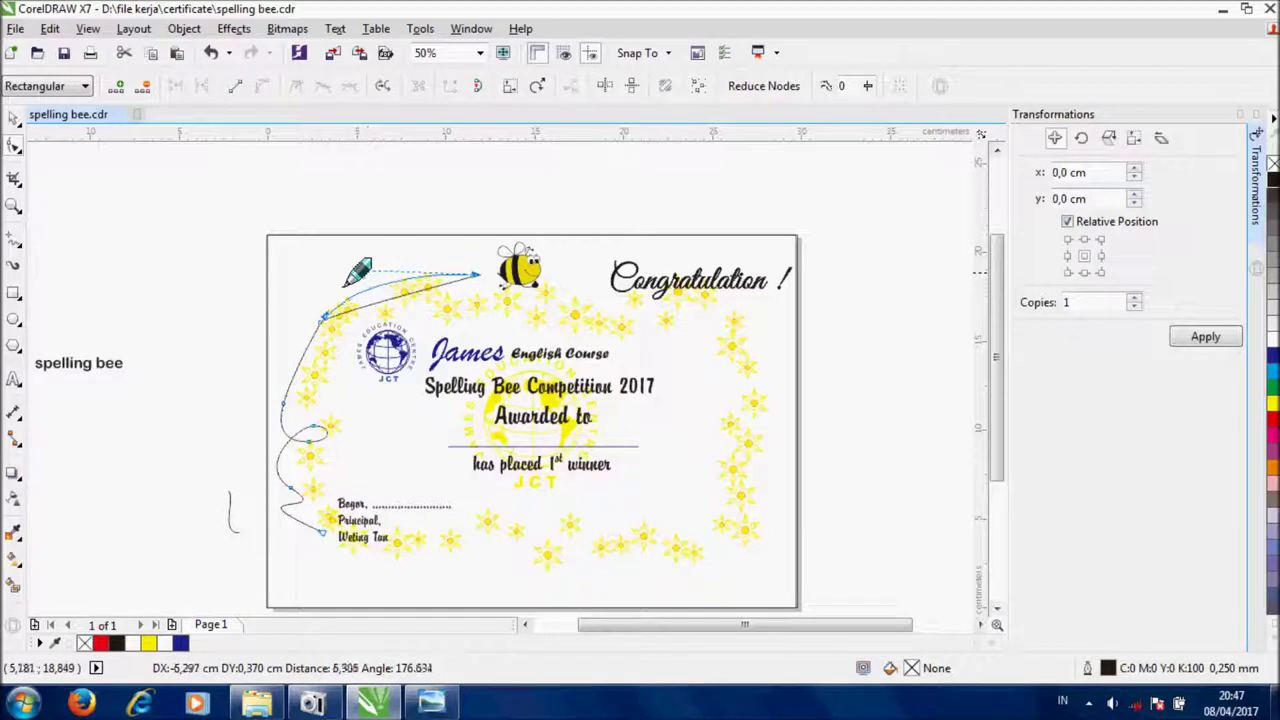
{"action": "left_click_drag", "start_coordinate": [363, 272], "coordinate": [360, 270]}
Squash the looping curve to about 6.1 cm high, pull its upper end back from the bee and delete the surplus node on its arc.
{"action": "left_click", "coordinate": [13, 119]}
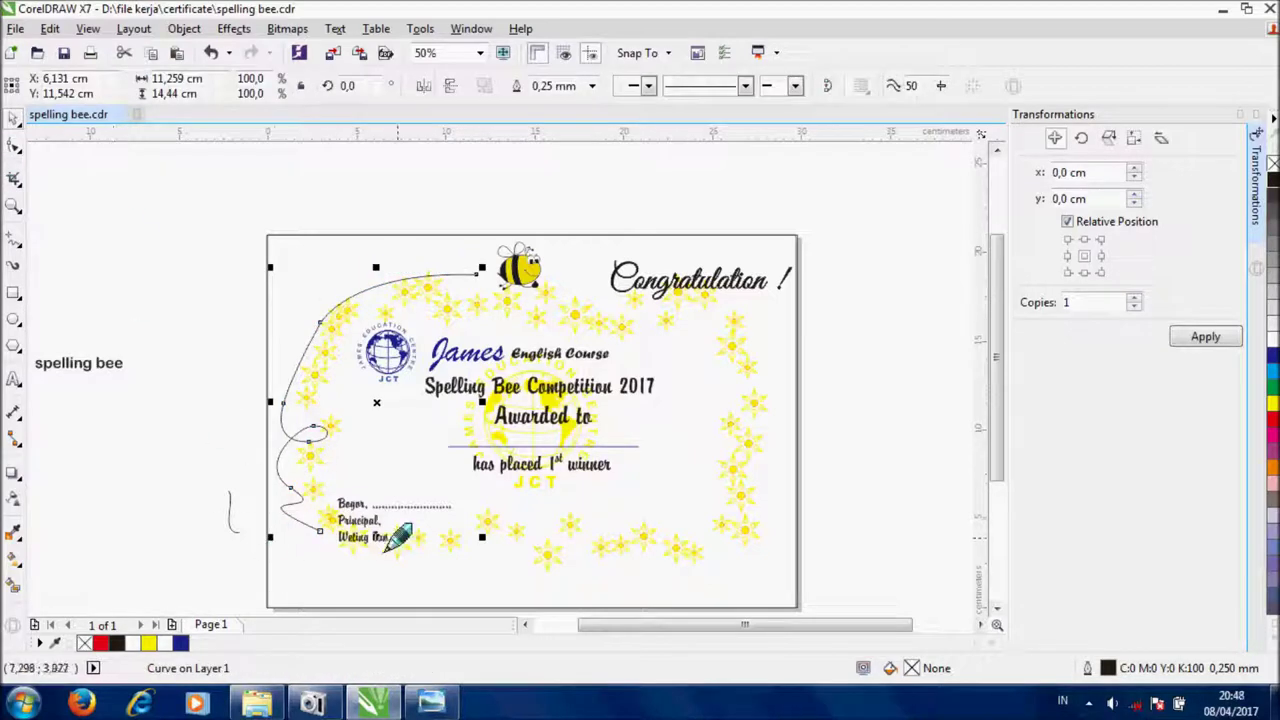
{"action": "left_click_drag", "start_coordinate": [401, 551], "coordinate": [371, 411]}
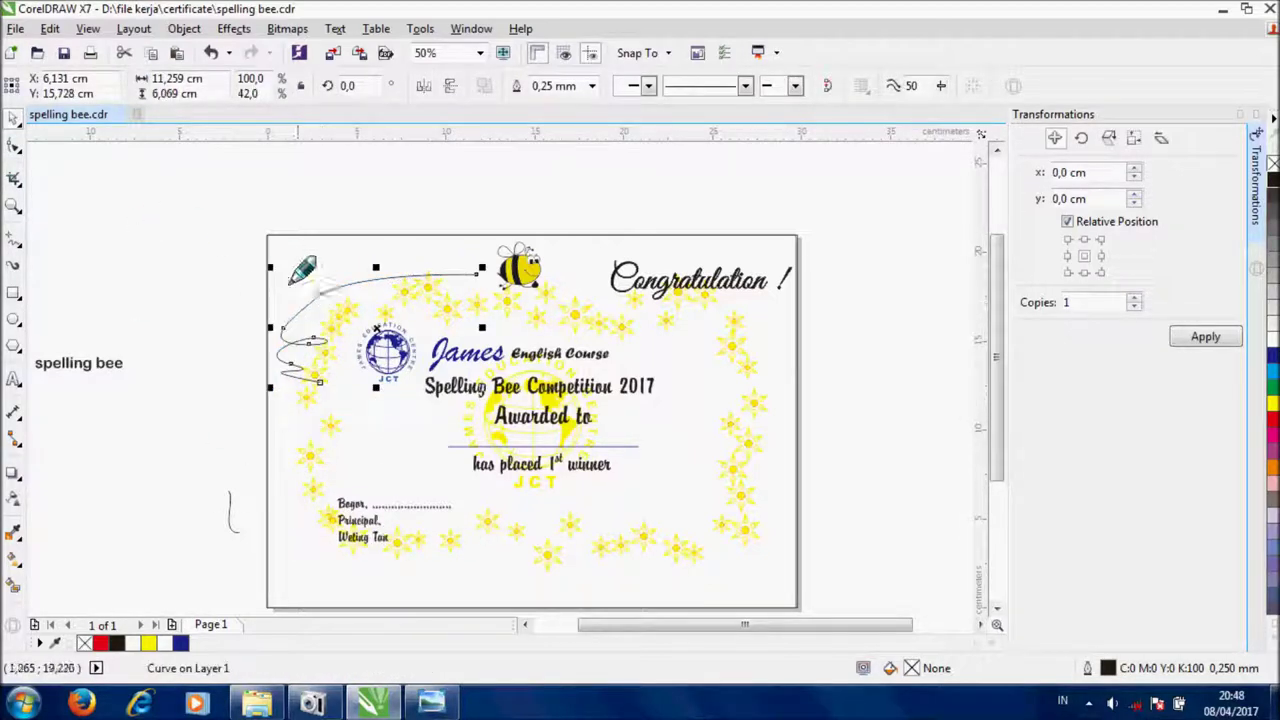
{"action": "left_click", "coordinate": [14, 145]}
{"action": "left_click_drag", "start_coordinate": [476, 274], "coordinate": [447, 265]}
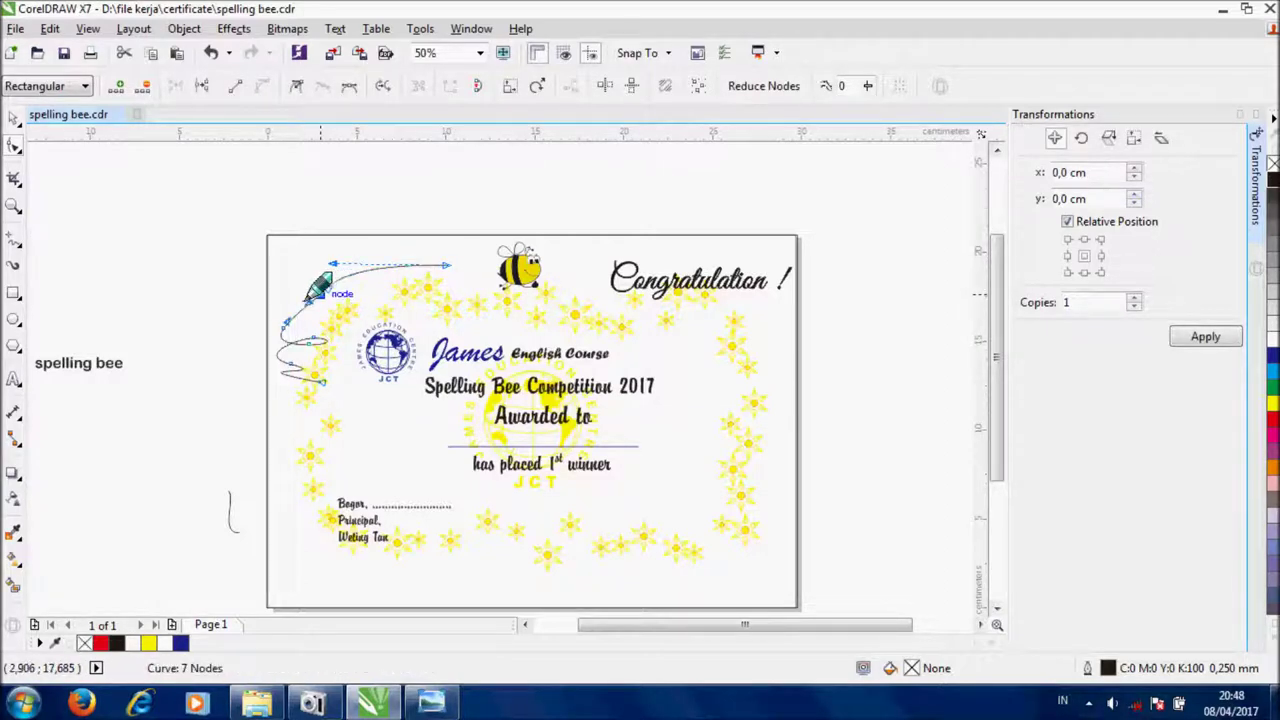
{"action": "scroll", "coordinate": [305, 292], "scroll_direction": "up", "scroll_amount": 2}
{"action": "key", "text": "Delete"}
{"action": "scroll", "coordinate": [369, 305], "scroll_direction": "down", "scroll_amount": 1}
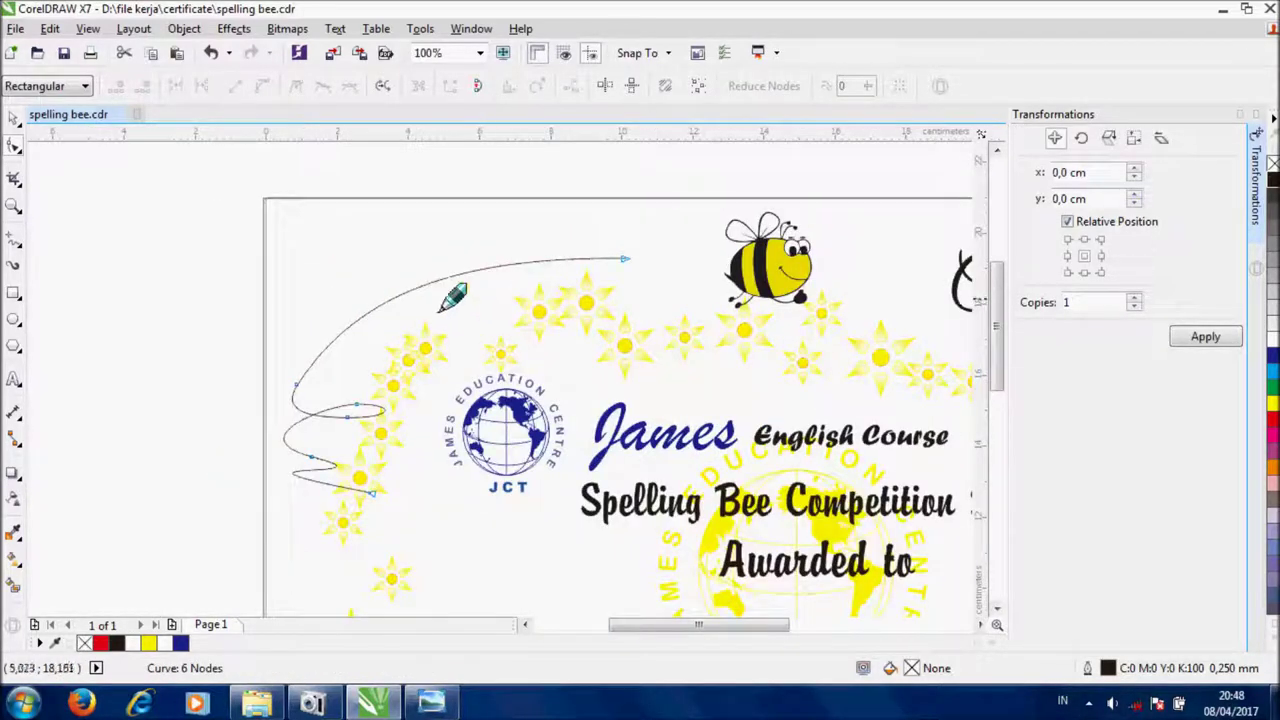
{"action": "scroll", "coordinate": [380, 305], "scroll_direction": "down", "scroll_amount": 1}
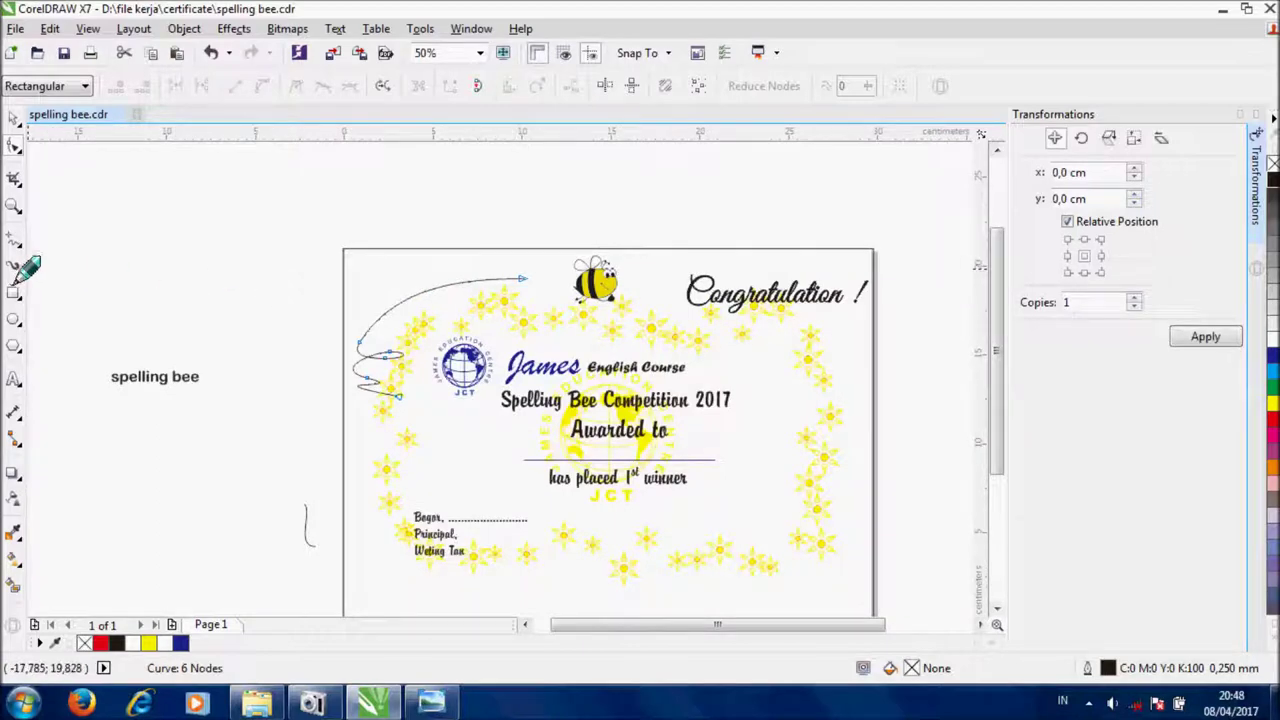
Draw a thin horizontal rectangle above the looping curve's arc and convert it to curves.
{"action": "key", "text": "space"}
{"action": "left_click_drag", "start_coordinate": [521, 259], "coordinate": [383, 279]}
{"action": "left_click", "coordinate": [184, 29]}
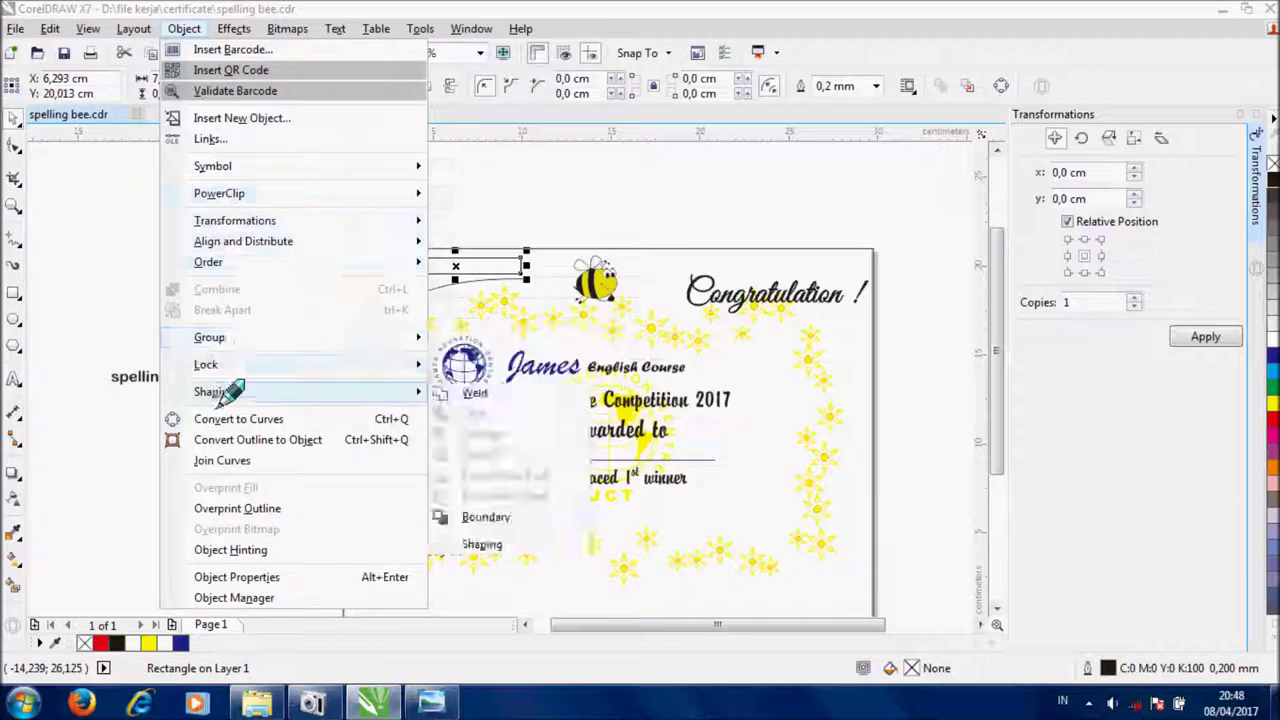
{"action": "left_click", "coordinate": [232, 417]}
Bend the rectangle's lower edge to follow the looping curve's arc and delete its extra middle node.
{"action": "scroll", "coordinate": [482, 260], "scroll_direction": "up", "scroll_amount": 2}
{"action": "left_click", "coordinate": [13, 146]}
{"action": "left_click_drag", "start_coordinate": [128, 313], "coordinate": [142, 419]}
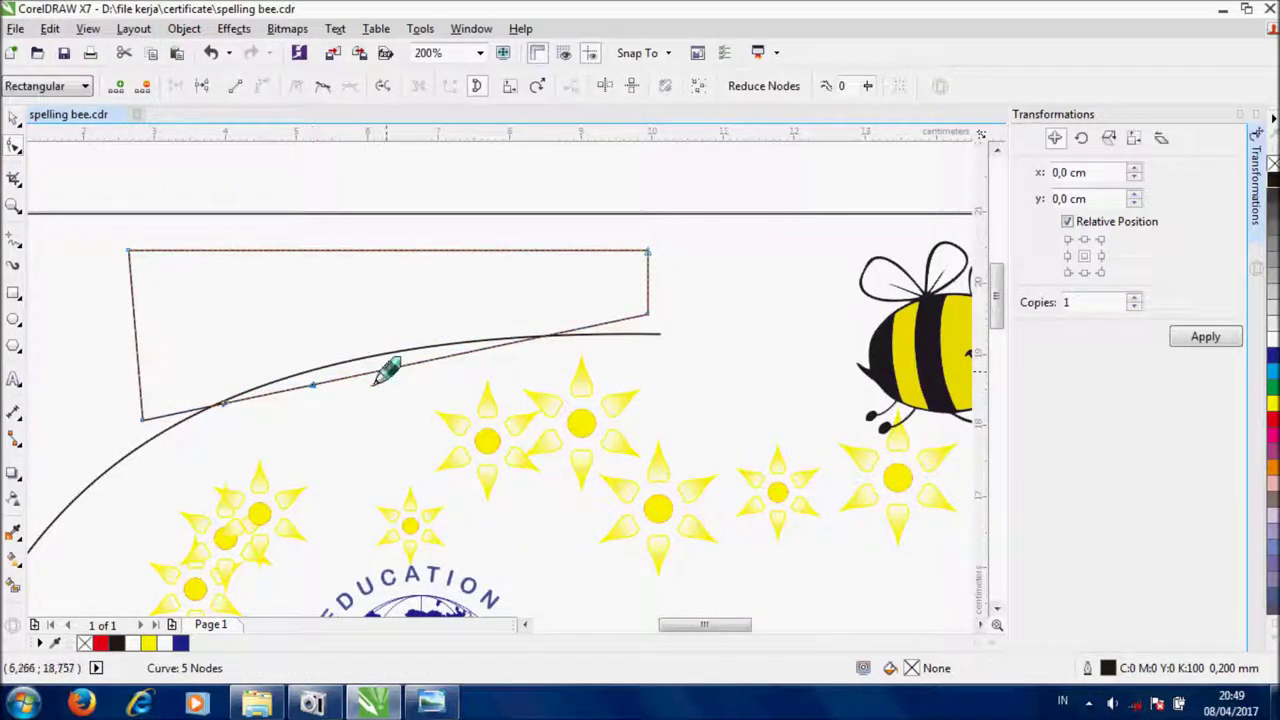
{"action": "left_click_drag", "start_coordinate": [383, 369], "coordinate": [374, 340]}
{"action": "left_click_drag", "start_coordinate": [222, 403], "coordinate": [210, 383]}
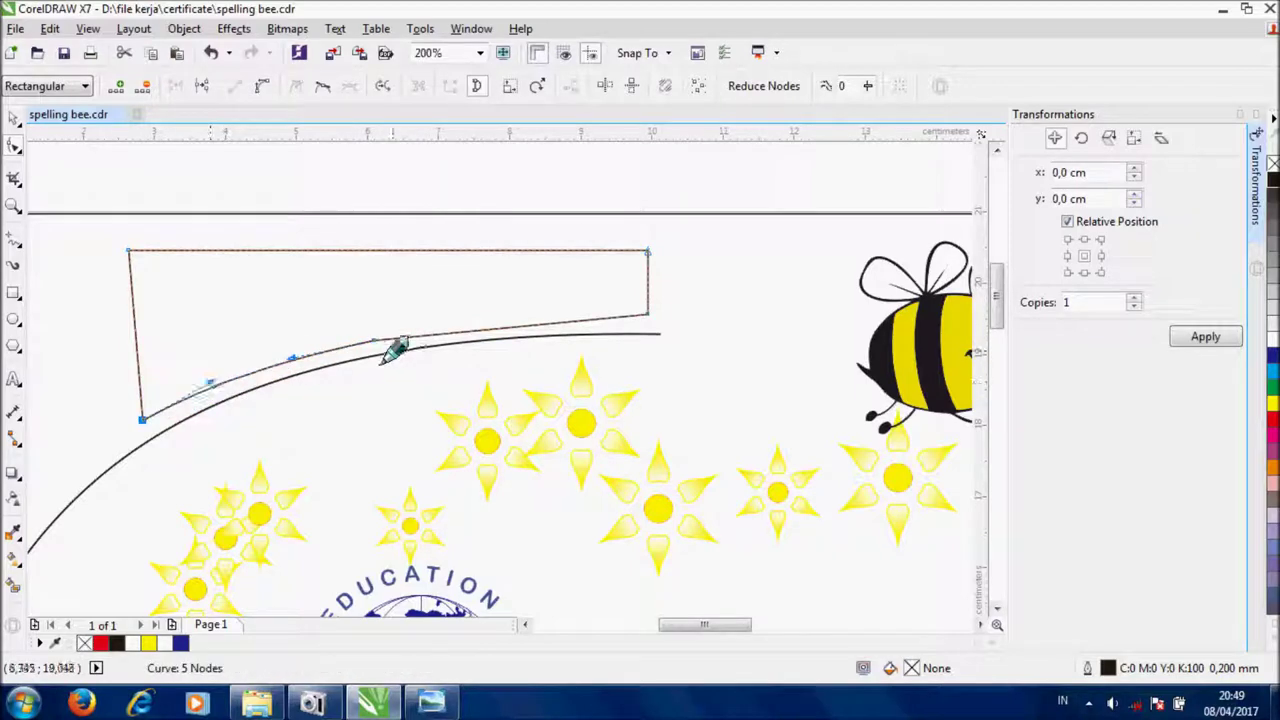
{"action": "left_click_drag", "start_coordinate": [648, 314], "coordinate": [652, 330]}
{"action": "left_click_drag", "start_coordinate": [566, 328], "coordinate": [480, 317]}
{"action": "double_click", "coordinate": [375, 339]}
Lower the rectangle's upper-left corner and arch its top edge parallel to the lower edge to form a curved banner.
{"action": "left_click_drag", "start_coordinate": [128, 248], "coordinate": [146, 344]}
{"action": "left_click", "coordinate": [368, 303]}
{"action": "left_click", "coordinate": [258, 90]}
{"action": "left_click_drag", "start_coordinate": [375, 303], "coordinate": [352, 273]}
{"action": "mouse_move", "coordinate": [650, 250]}
{"action": "left_mouse_down"}
{"action": "mouse_move", "coordinate": [681, 248]}
{"action": "mouse_move", "coordinate": [666, 250]}
{"action": "left_mouse_up"}
{"action": "left_click_drag", "start_coordinate": [147, 345], "coordinate": [366, 260]}
{"action": "scroll", "coordinate": [320, 323], "scroll_direction": "down", "scroll_amount": 1}
Move the "spelling bee" text above the page's top edge, over the curved banner.
{"action": "left_click", "coordinate": [14, 119]}
{"action": "left_click", "coordinate": [218, 279]}
{"action": "scroll", "coordinate": [420, 274], "scroll_direction": "down", "scroll_amount": 1}
{"action": "scroll", "coordinate": [366, 264], "scroll_direction": "up", "scroll_amount": 1}
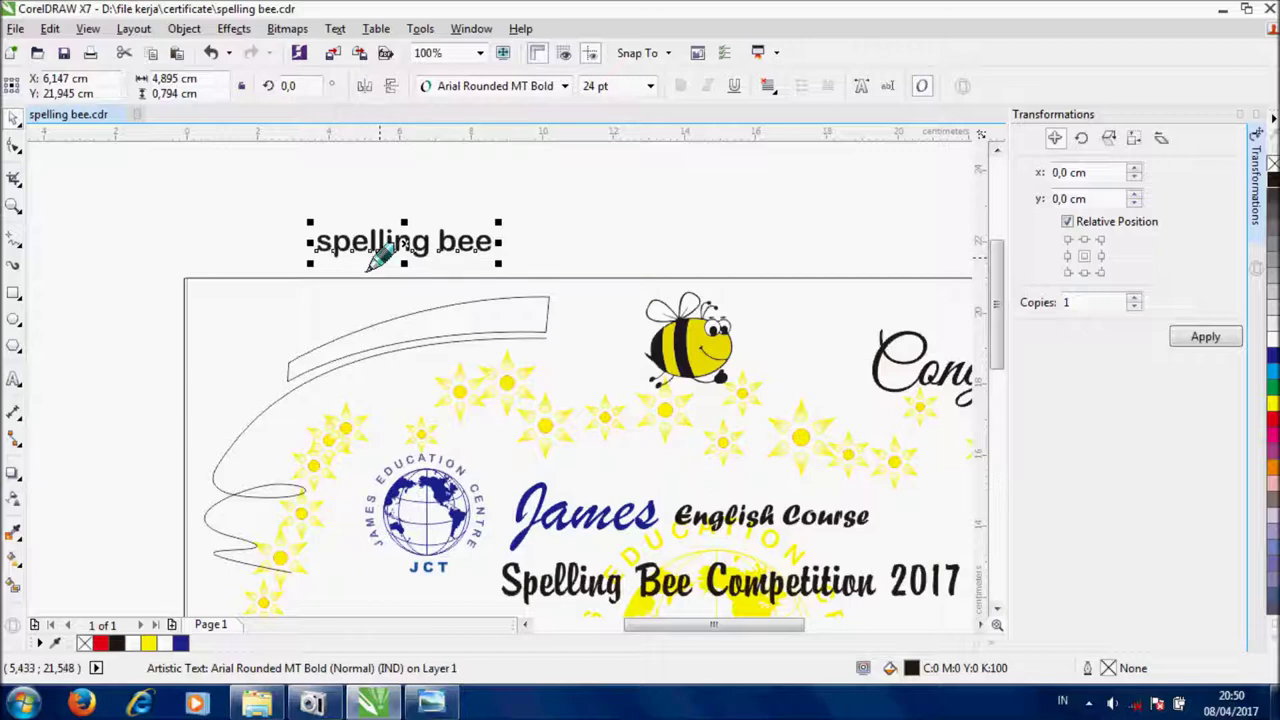
Try to fit the "spelling bee" text to the curved banner's path, and undo it.
{"action": "left_click", "coordinate": [333, 28]}
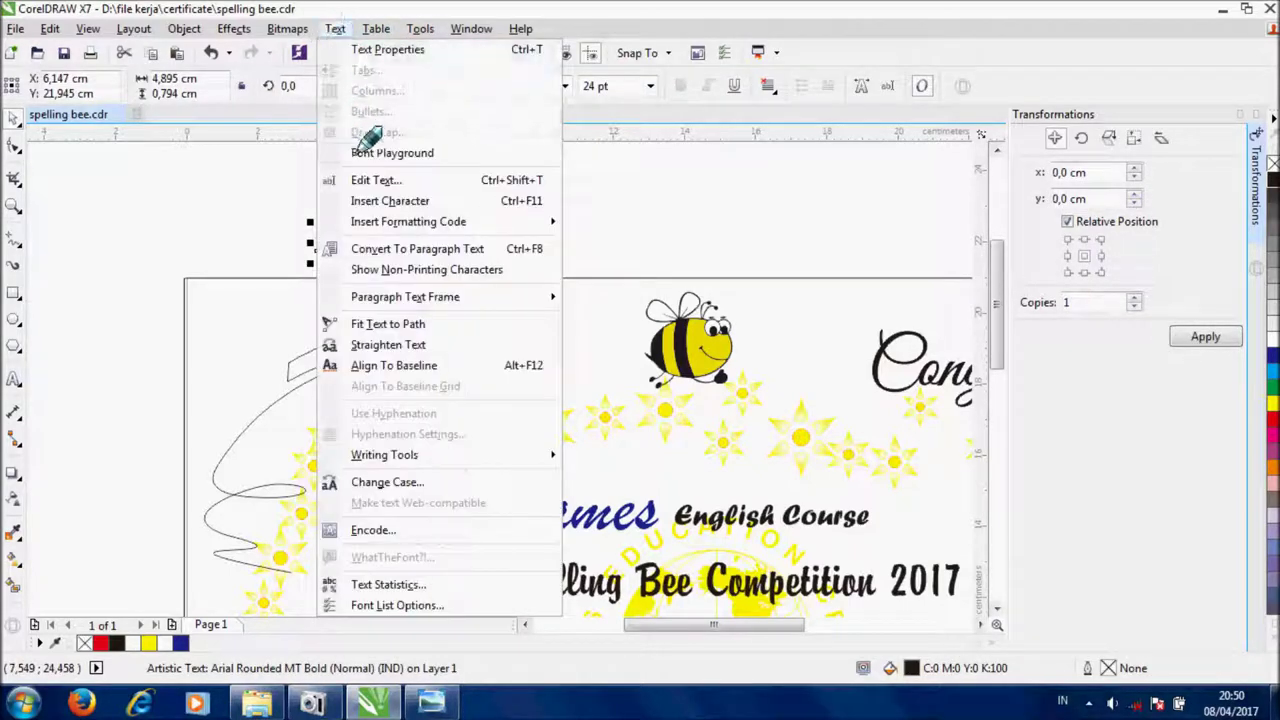
{"action": "left_click", "coordinate": [389, 201]}
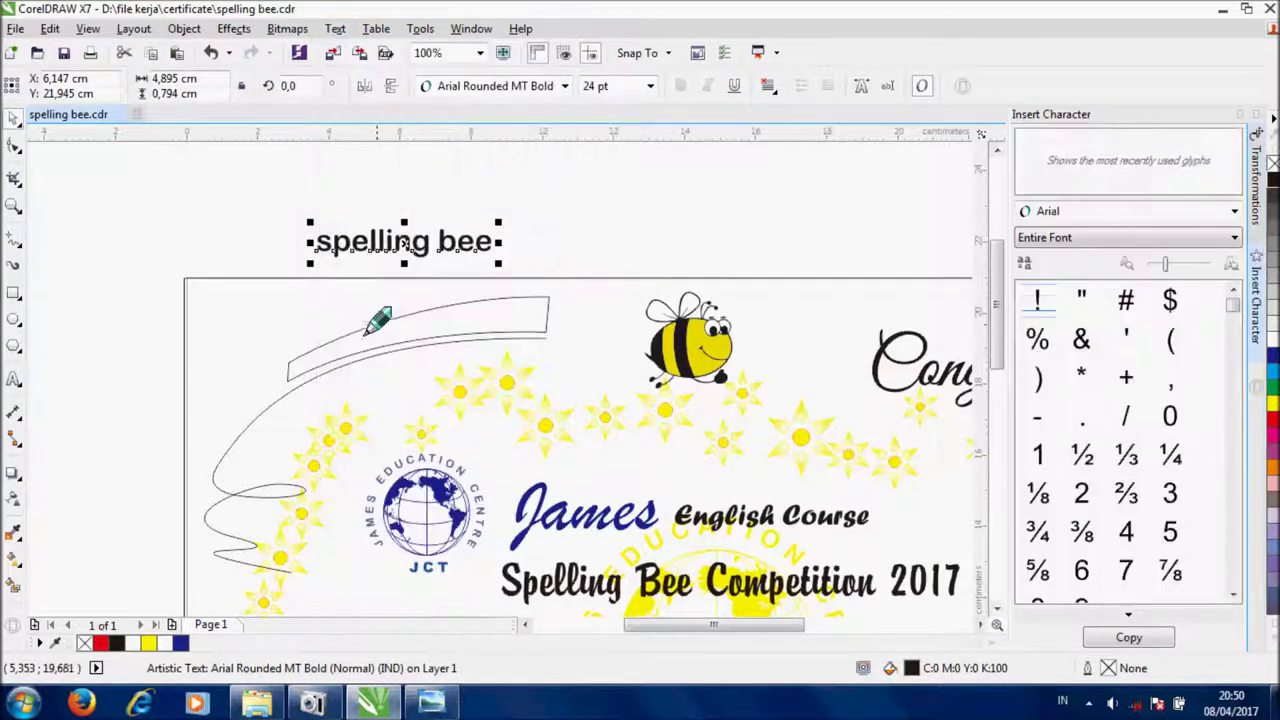
{"action": "left_click", "coordinate": [333, 28]}
{"action": "left_click", "coordinate": [380, 323]}
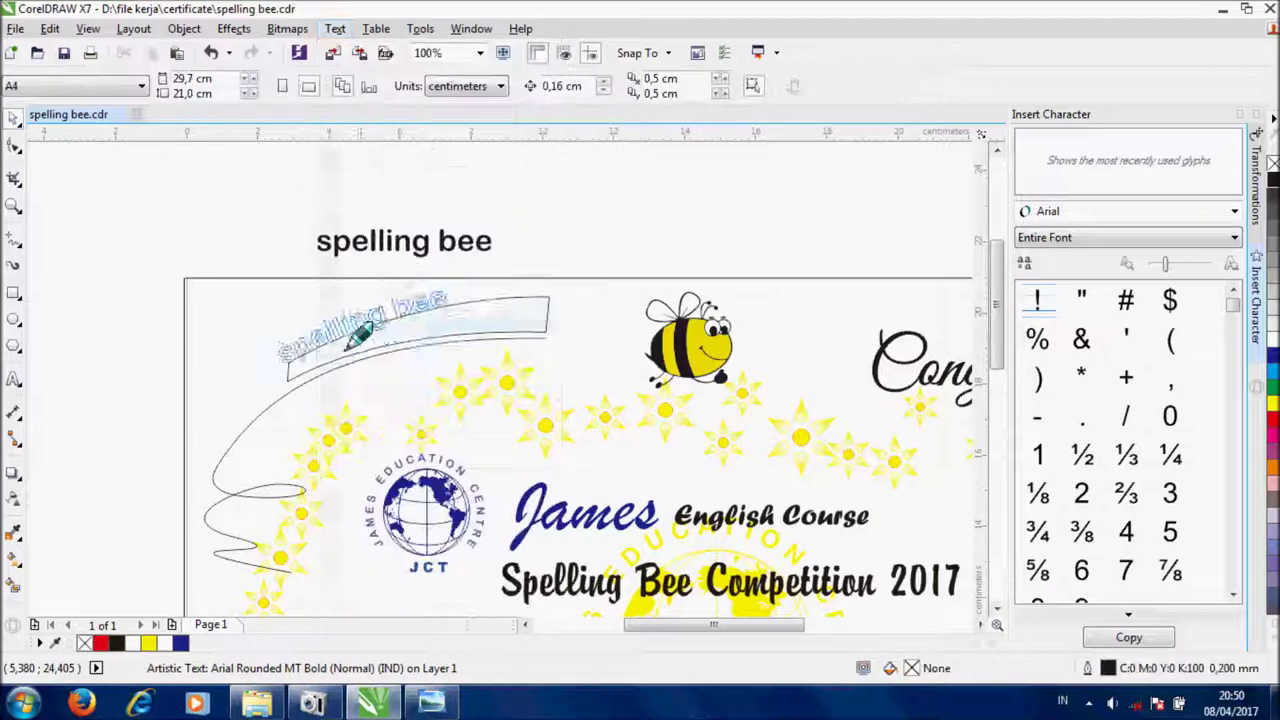
{"action": "left_click", "coordinate": [437, 322]}
{"action": "left_click", "coordinate": [305, 360]}
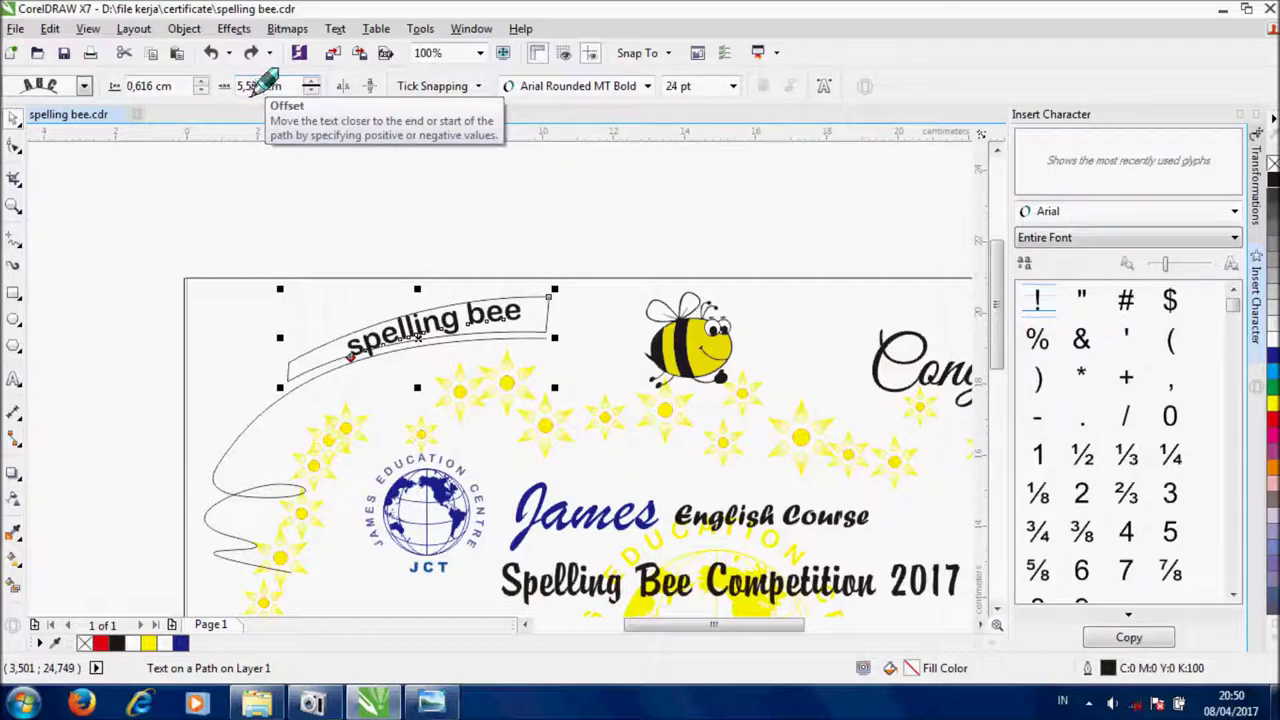
{"action": "key", "text": "ctrl+z"}
Move the curved banner above the page, beside the "spelling bee" text.
{"action": "left_click_drag", "start_coordinate": [417, 337], "coordinate": [703, 220]}
{"action": "left_click", "coordinate": [446, 248]}
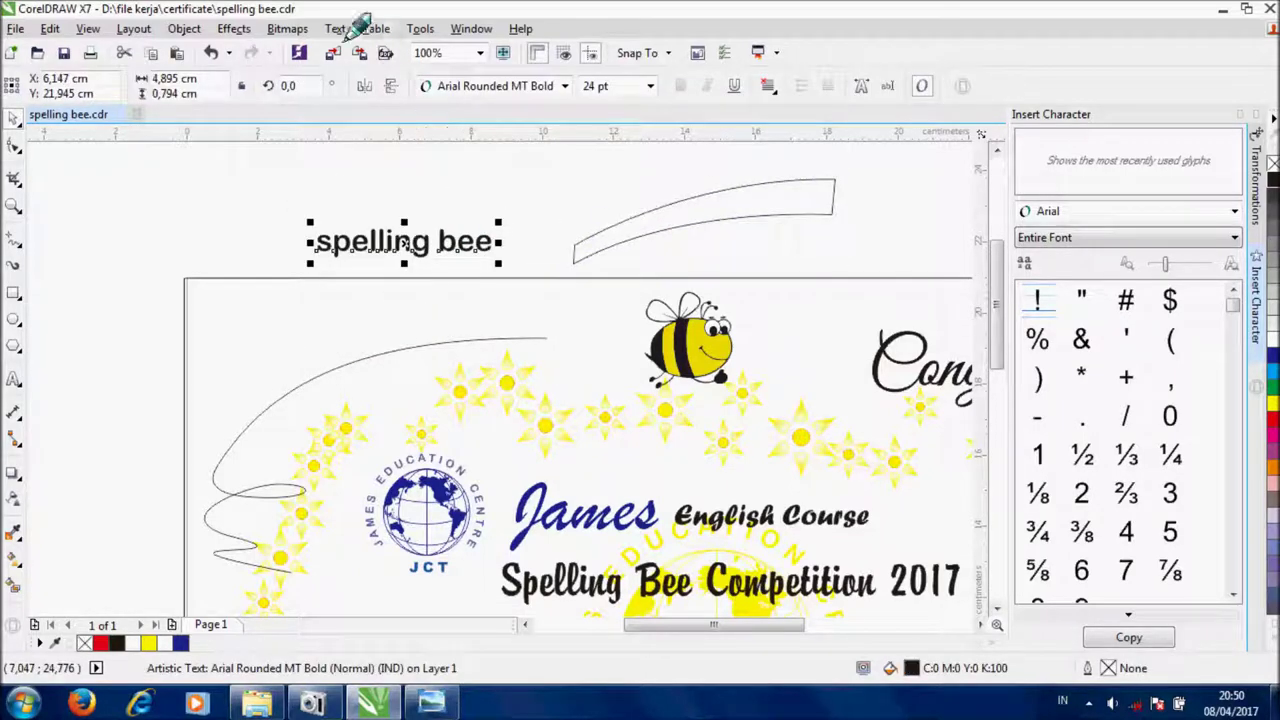
Try to fit the "spelling bee" text to the banner's lower edge and move both over the looping curve.
{"action": "left_click", "coordinate": [335, 28]}
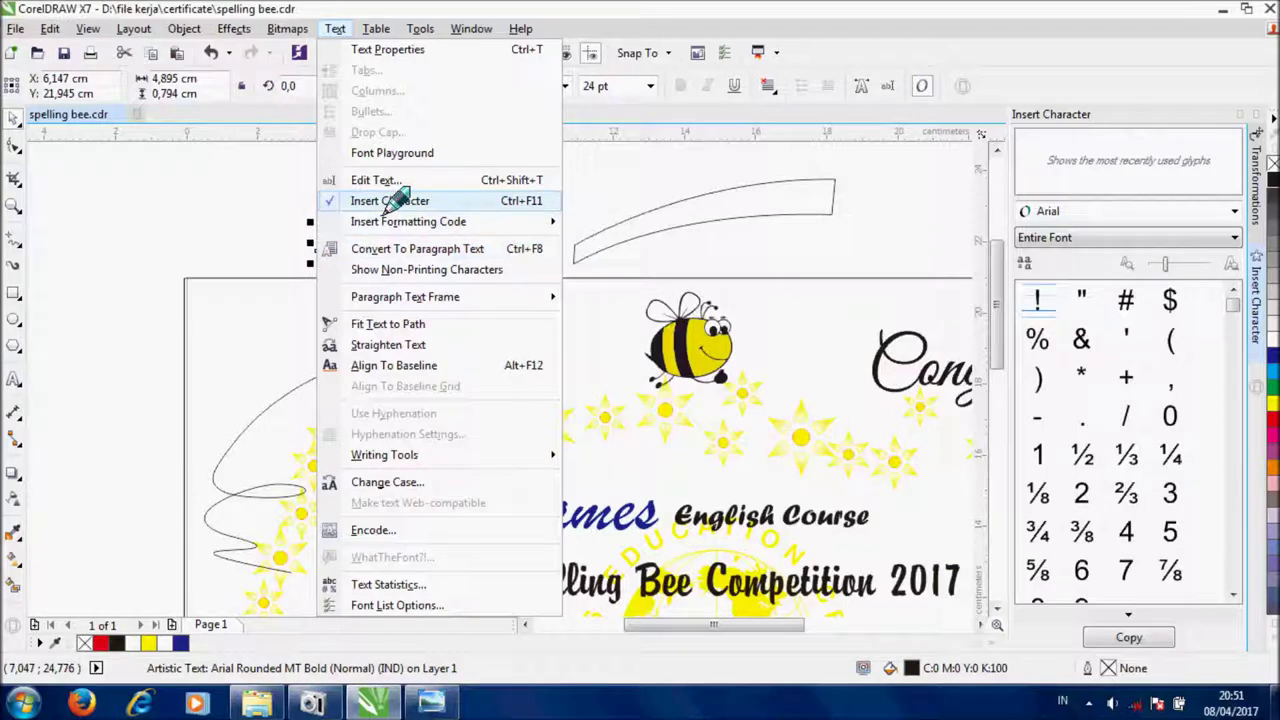
{"action": "left_click", "coordinate": [388, 324]}
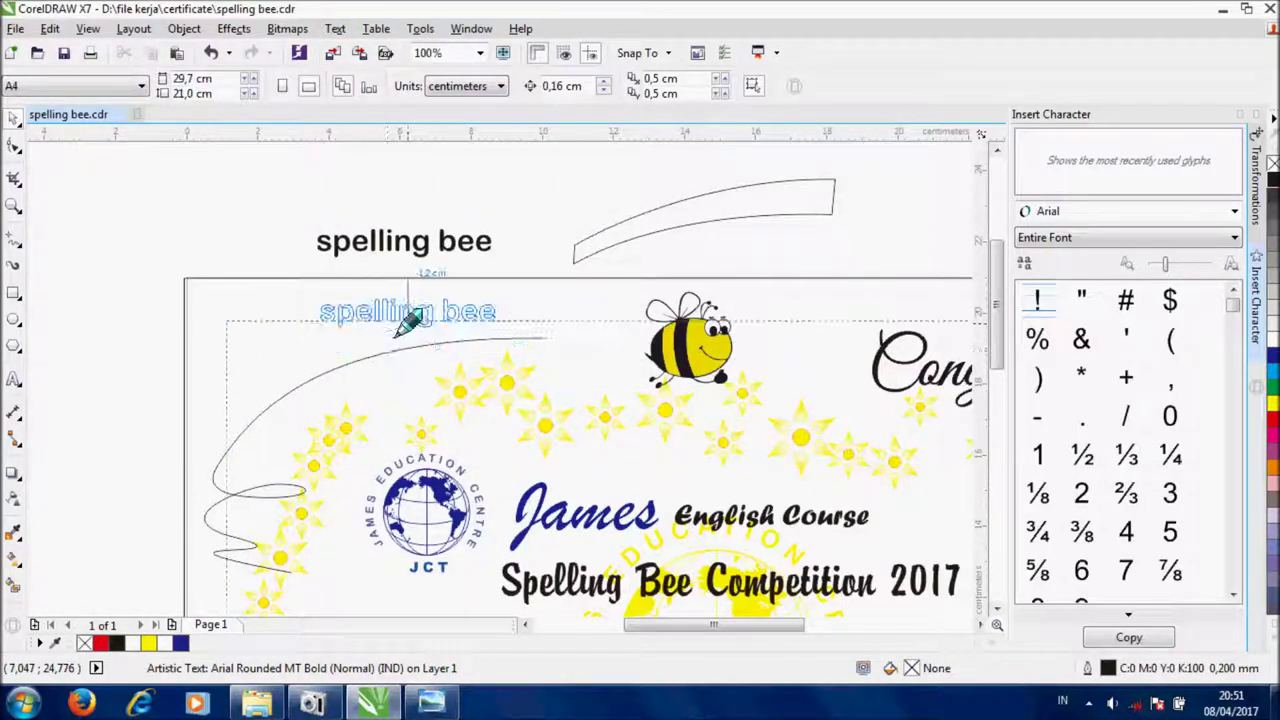
{"action": "left_click", "coordinate": [618, 246]}
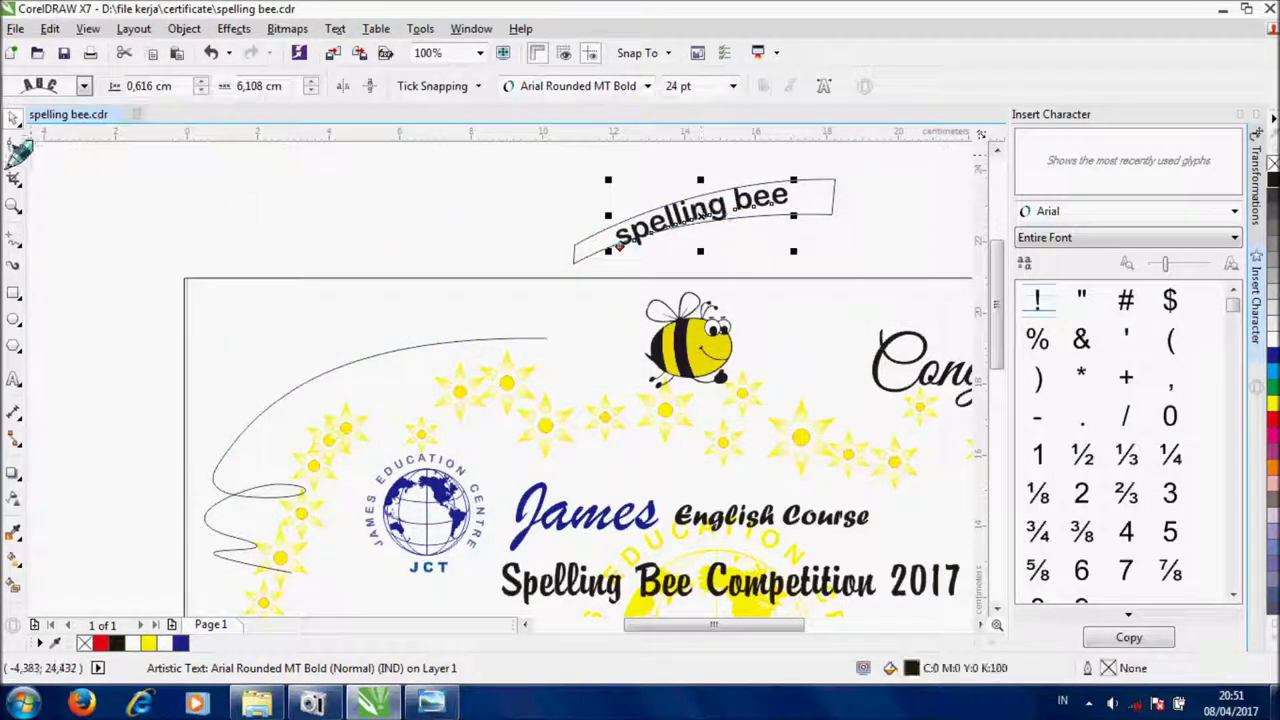
{"action": "left_click", "coordinate": [341, 254]}
{"action": "left_click_drag", "start_coordinate": [697, 222], "coordinate": [443, 327]}
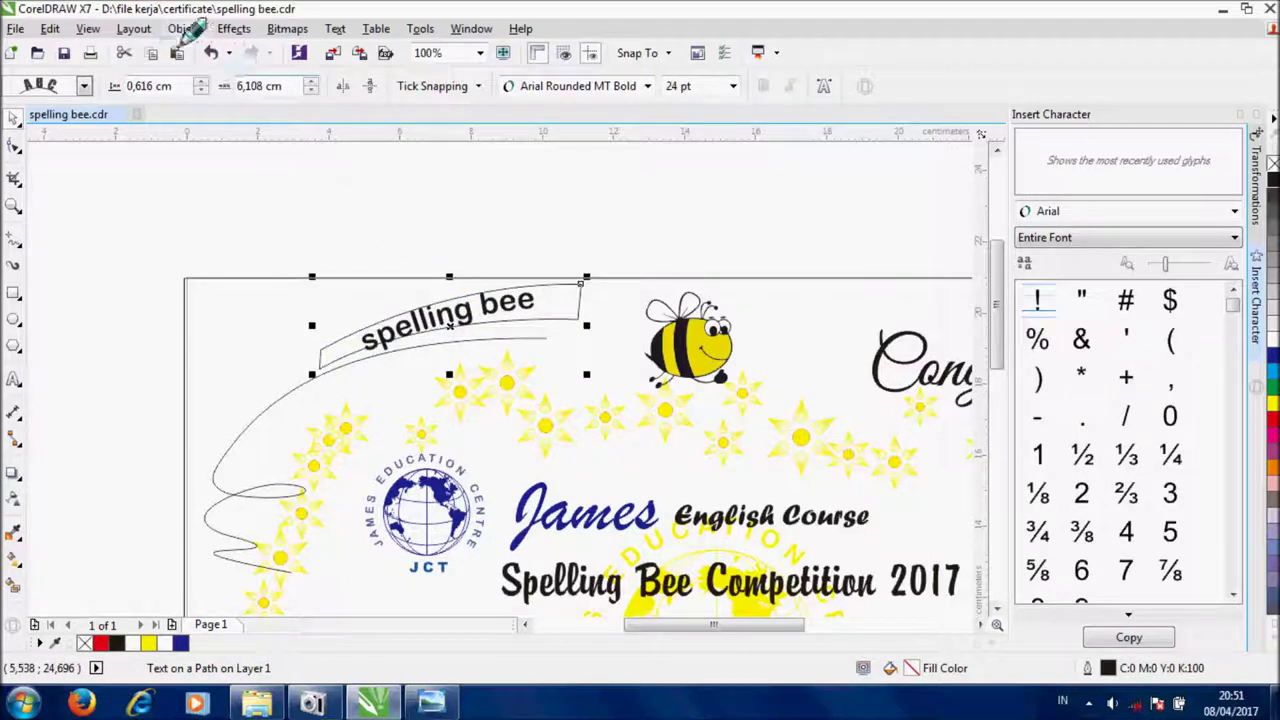
Break the curved text apart from the banner, delete the banner and place the text on the looping curve.
{"action": "left_click", "coordinate": [186, 33]}
{"action": "left_click", "coordinate": [197, 312]}
{"action": "left_click", "coordinate": [342, 353]}
{"action": "key", "text": "Delete"}
{"action": "left_click", "coordinate": [445, 316]}
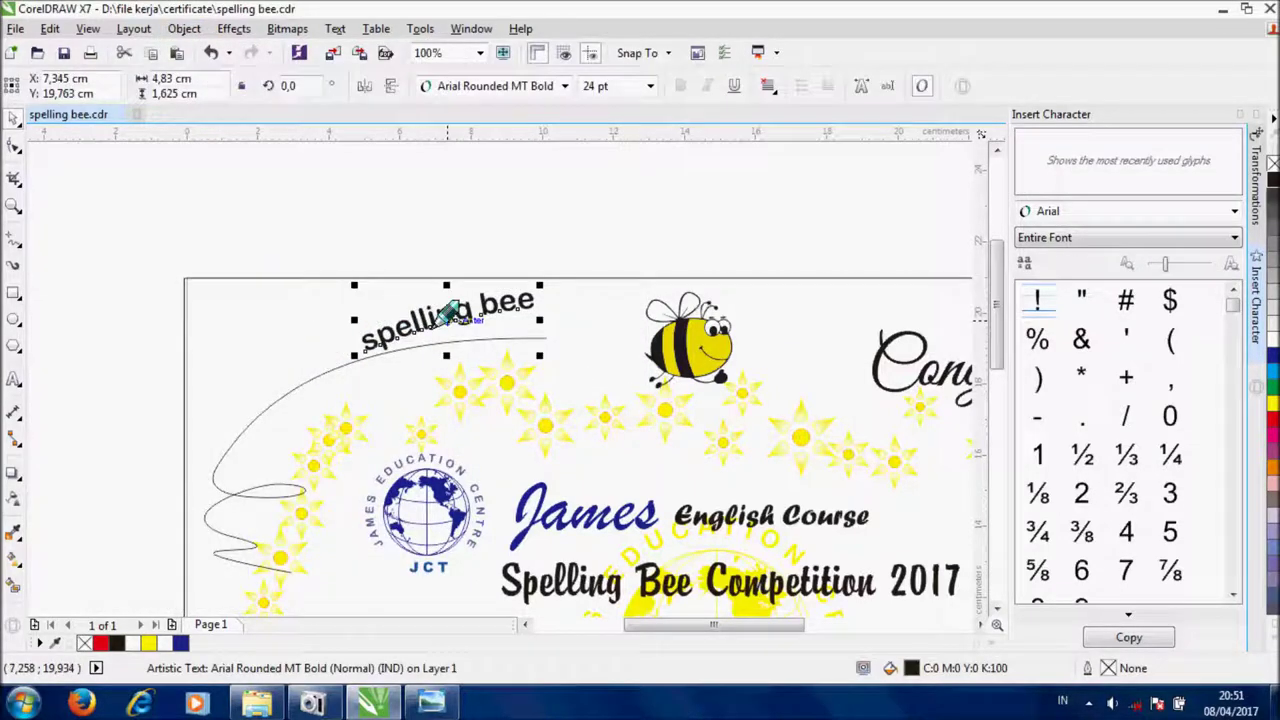
{"action": "left_click_drag", "start_coordinate": [450, 315], "coordinate": [400, 345]}
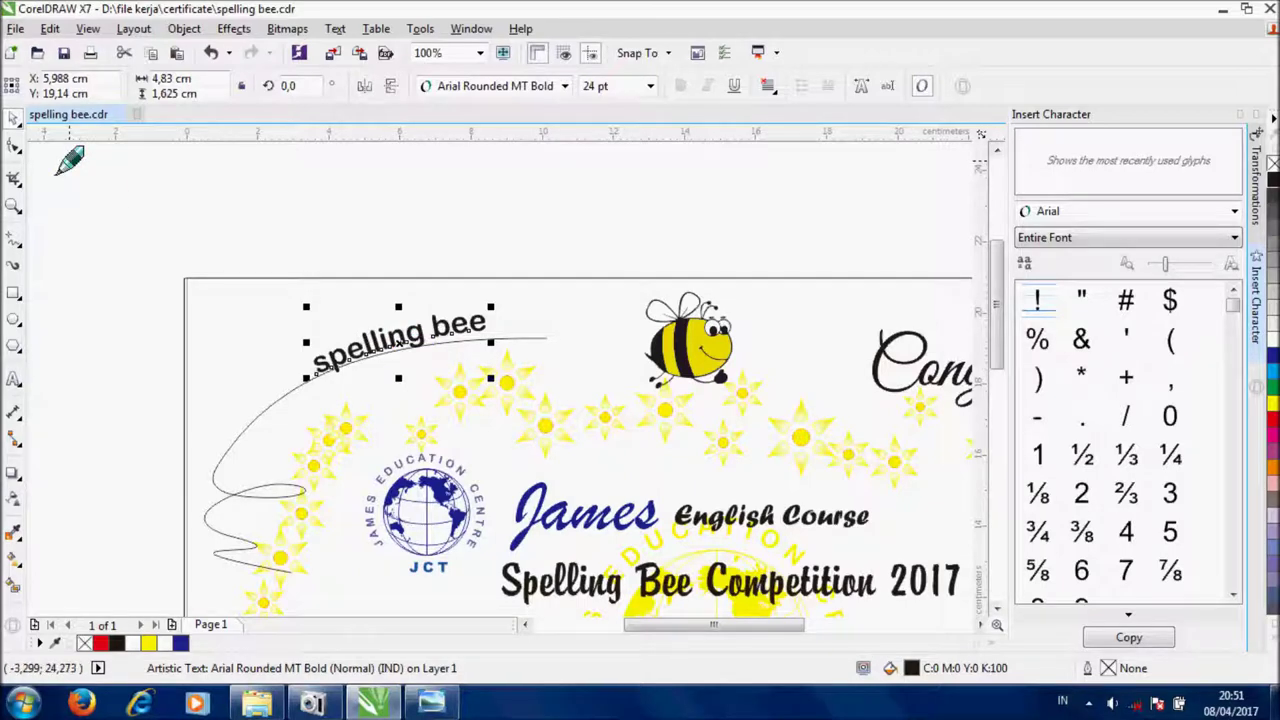
Undo the text placement, the banner deletion and the fitting of the text to the banner.
{"action": "key", "text": "alt+F7"}
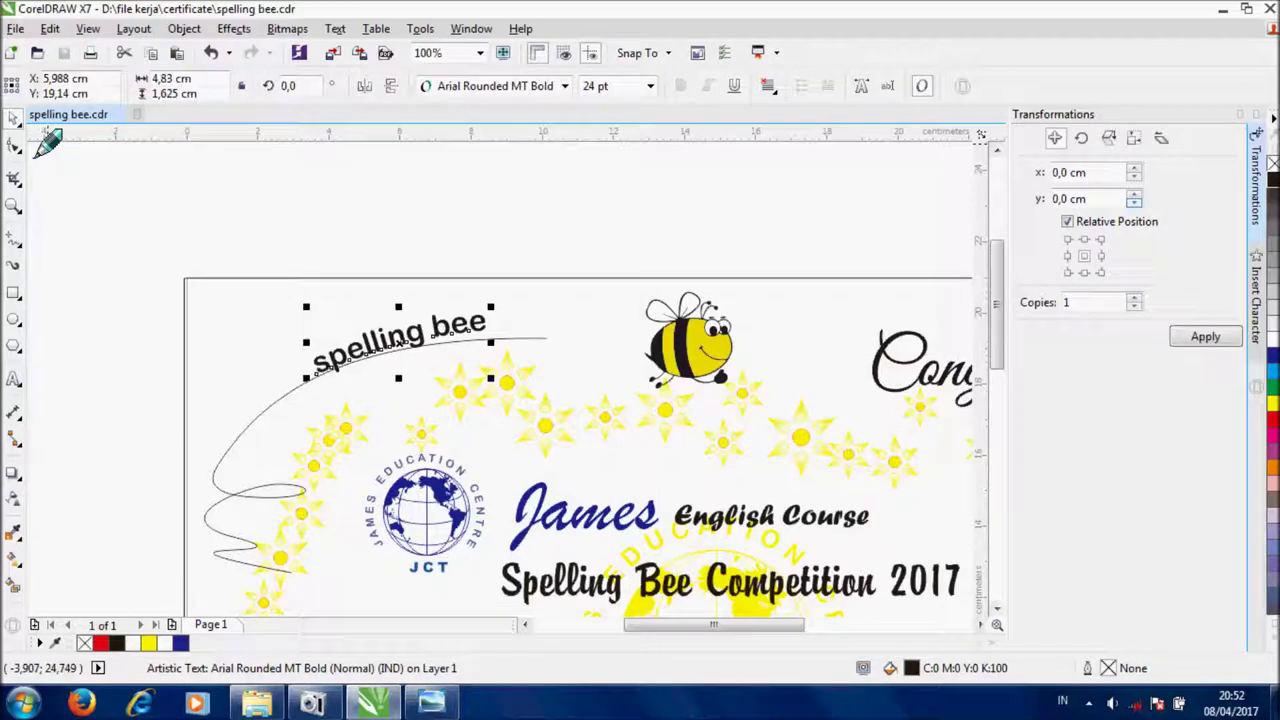
{"action": "key", "text": "ctrl+z"}
{"action": "key", "text": "ctrl+z"}
{"action": "key", "text": "ctrl+z"}
{"action": "key", "text": "ctrl+z"}
{"action": "key", "text": "ctrl+z"}
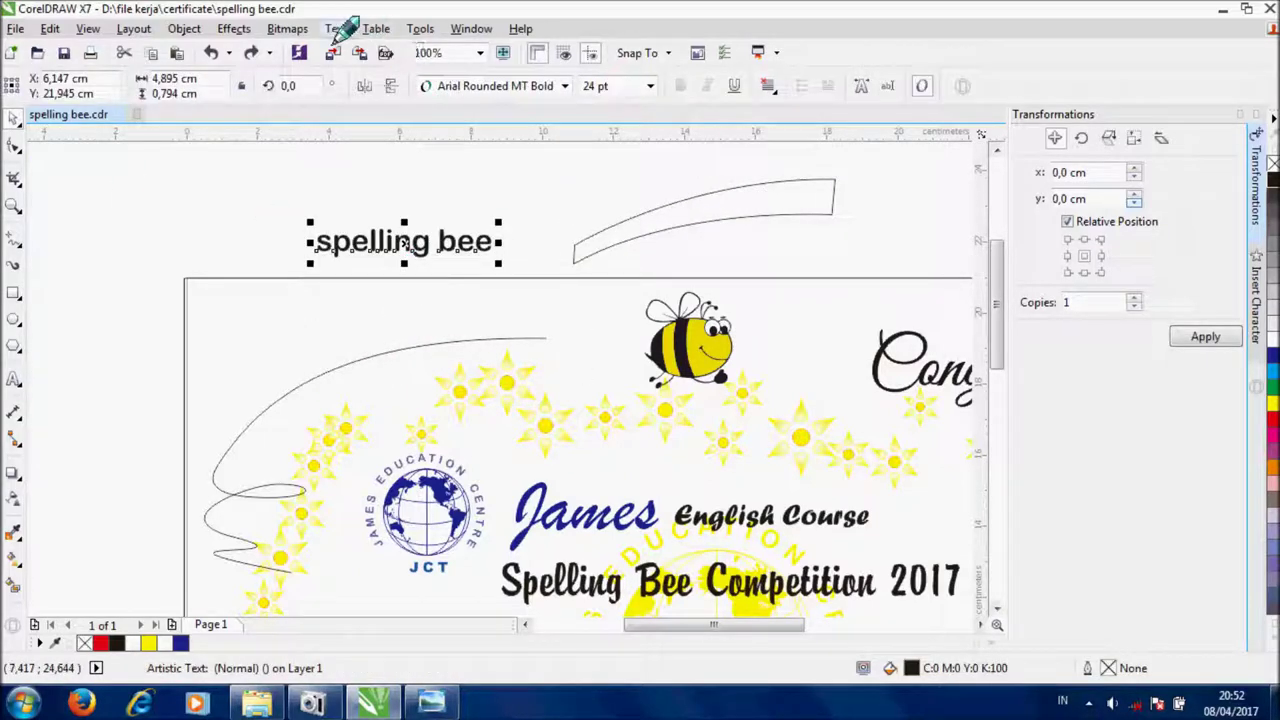
Fit the "spelling bee" text along the banner's upper edge and break it apart from the banner.
{"action": "left_click", "coordinate": [341, 27]}
{"action": "left_click", "coordinate": [400, 323]}
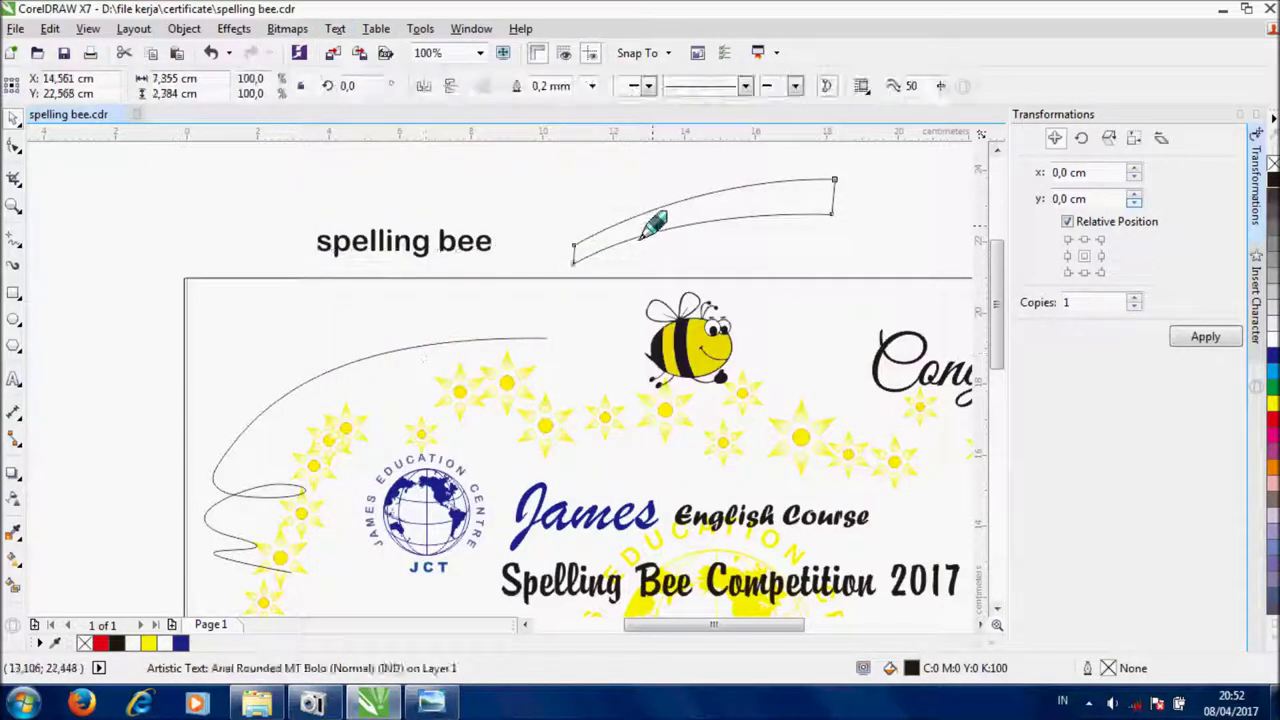
{"action": "left_click", "coordinate": [335, 28]}
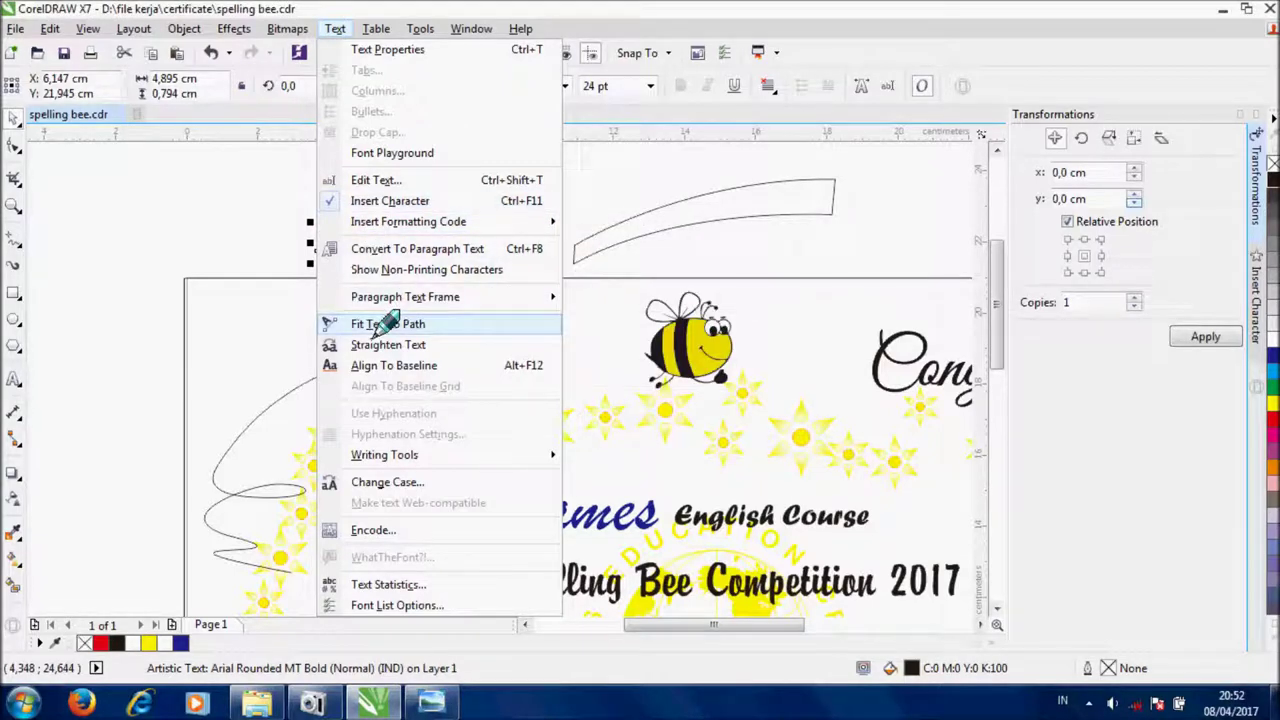
{"action": "left_click", "coordinate": [388, 323]}
{"action": "left_click", "coordinate": [745, 187]}
{"action": "left_click", "coordinate": [606, 208]}
{"action": "left_click", "coordinate": [587, 235]}
{"action": "left_click", "coordinate": [184, 29]}
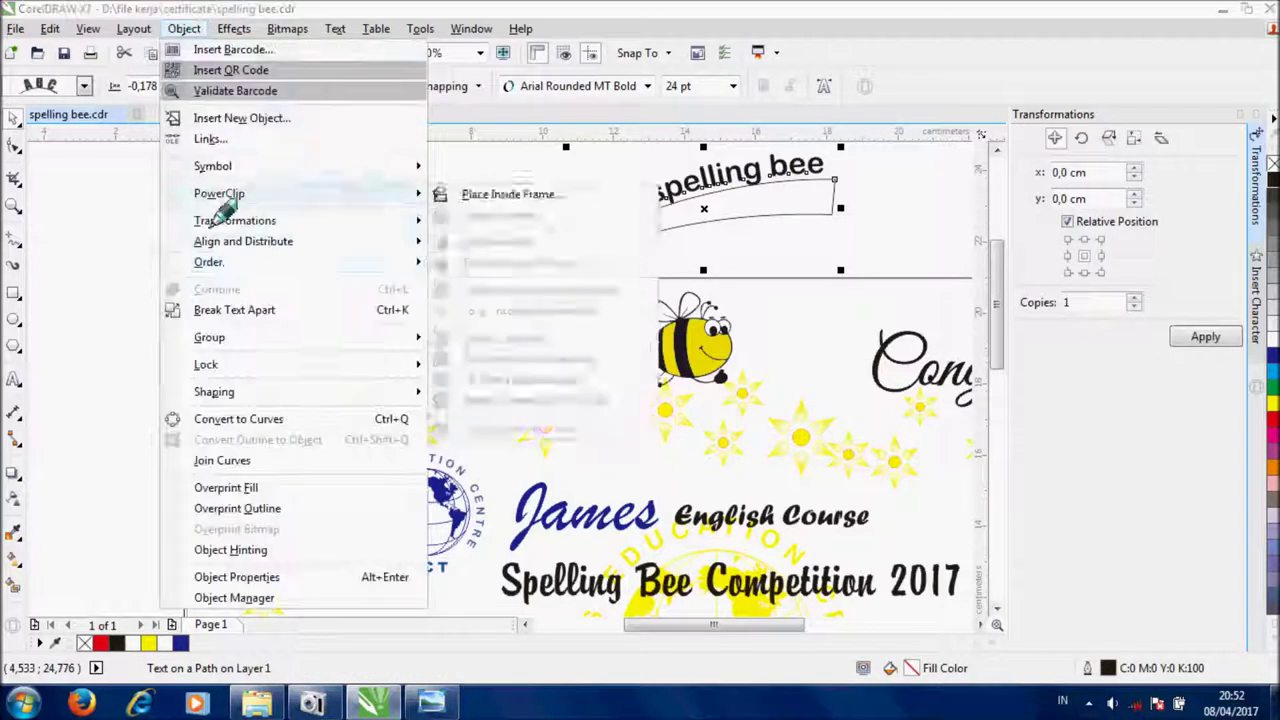
{"action": "left_click", "coordinate": [228, 308]}
Place the curved "spelling bee" text just above the looping curve and move the bee to the curve's end.
{"action": "left_click", "coordinate": [728, 177]}
{"action": "left_click_drag", "start_coordinate": [728, 177], "coordinate": [415, 332]}
{"action": "left_click_drag", "start_coordinate": [725, 355], "coordinate": [600, 350]}
Delete the leftover curved banner above the page and select the small stray curve beside the page.
{"action": "scroll", "coordinate": [572, 337], "scroll_direction": "down", "scroll_amount": 2}
{"action": "scroll", "coordinate": [608, 428], "scroll_direction": "up", "scroll_amount": 1}
{"action": "left_click", "coordinate": [601, 182]}
{"action": "key", "text": "Delete"}
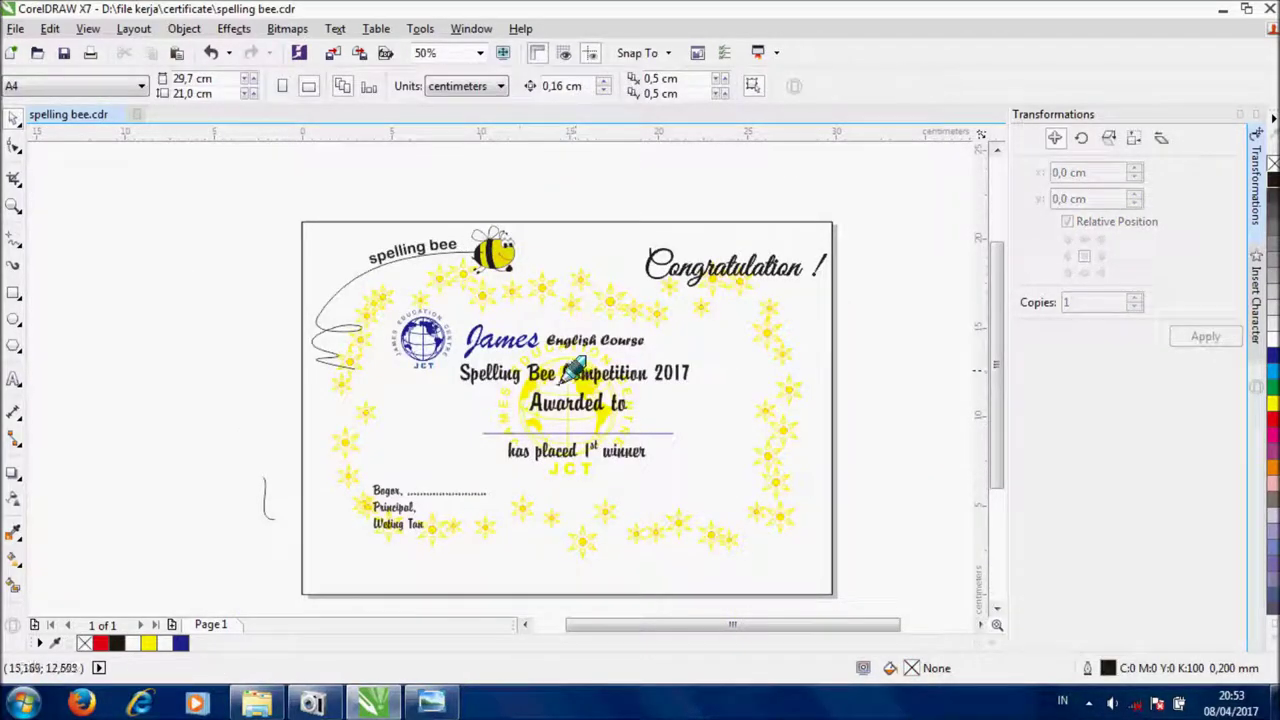
{"action": "scroll", "coordinate": [509, 323], "scroll_direction": "up", "scroll_amount": 1}
{"action": "scroll", "coordinate": [497, 323], "scroll_direction": "down", "scroll_amount": 1}
{"action": "left_click", "coordinate": [258, 495]}
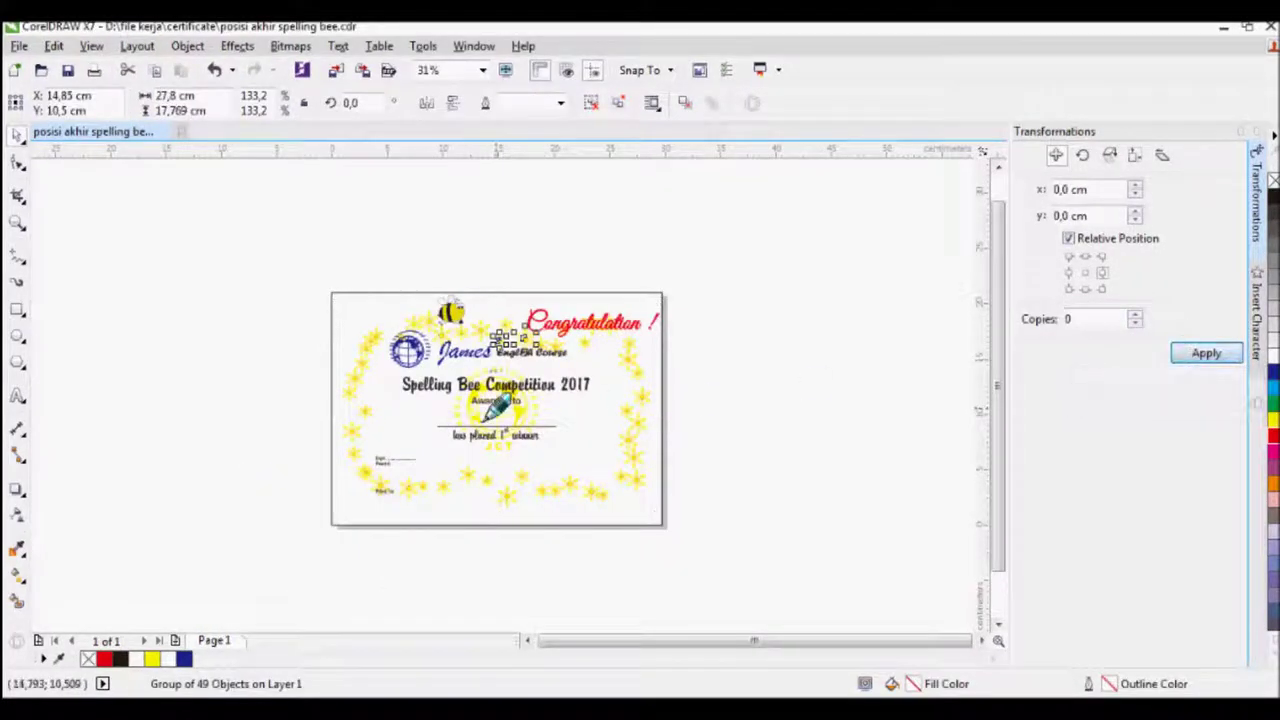
Move the yellow star border off the page to the empty area beside it and ungroup it.
{"action": "left_click_drag", "start_coordinate": [497, 405], "coordinate": [803, 508]}
{"action": "left_click", "coordinate": [591, 104]}
{"action": "left_click", "coordinate": [593, 200]}
{"action": "left_click", "coordinate": [653, 322]}
Outline the stars in the border's upper-right corner in red.
{"action": "left_click", "coordinate": [778, 287]}
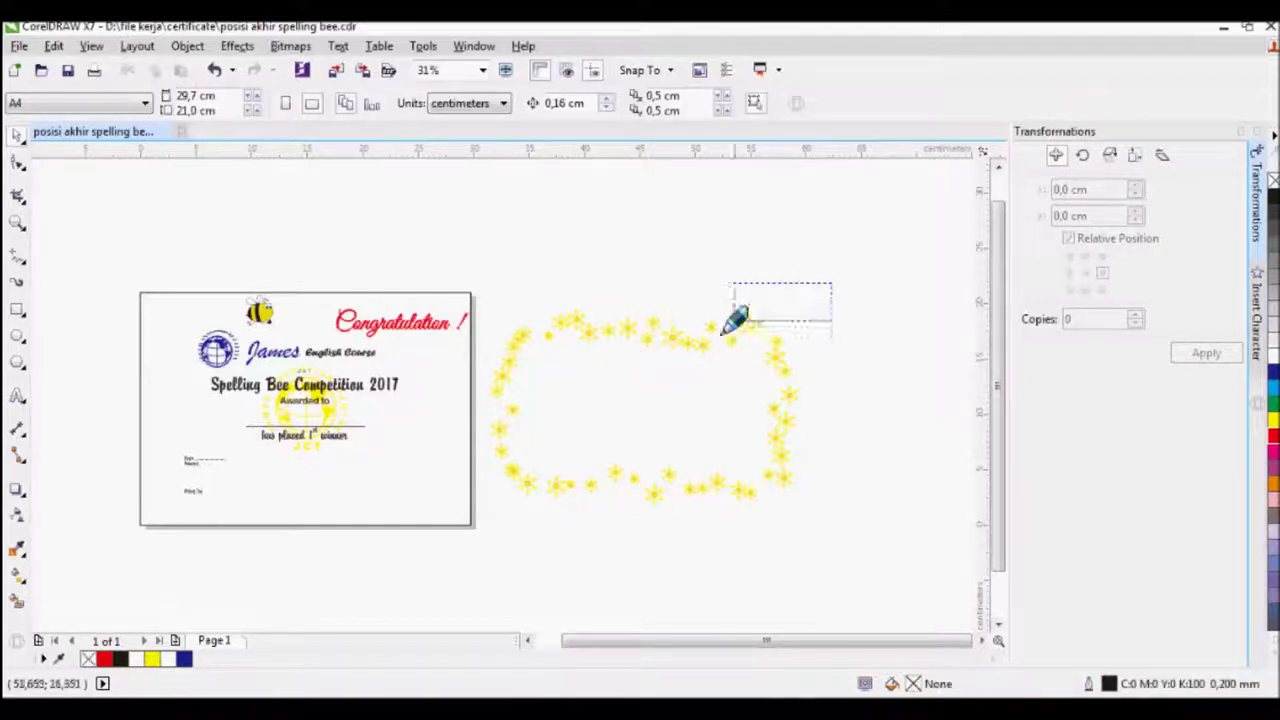
{"action": "left_click_drag", "start_coordinate": [724, 332], "coordinate": [724, 332]}
{"action": "right_click", "coordinate": [1272, 436]}
{"action": "left_click", "coordinate": [853, 393]}
{"action": "scroll", "coordinate": [780, 397], "scroll_direction": "up", "scroll_amount": 1}
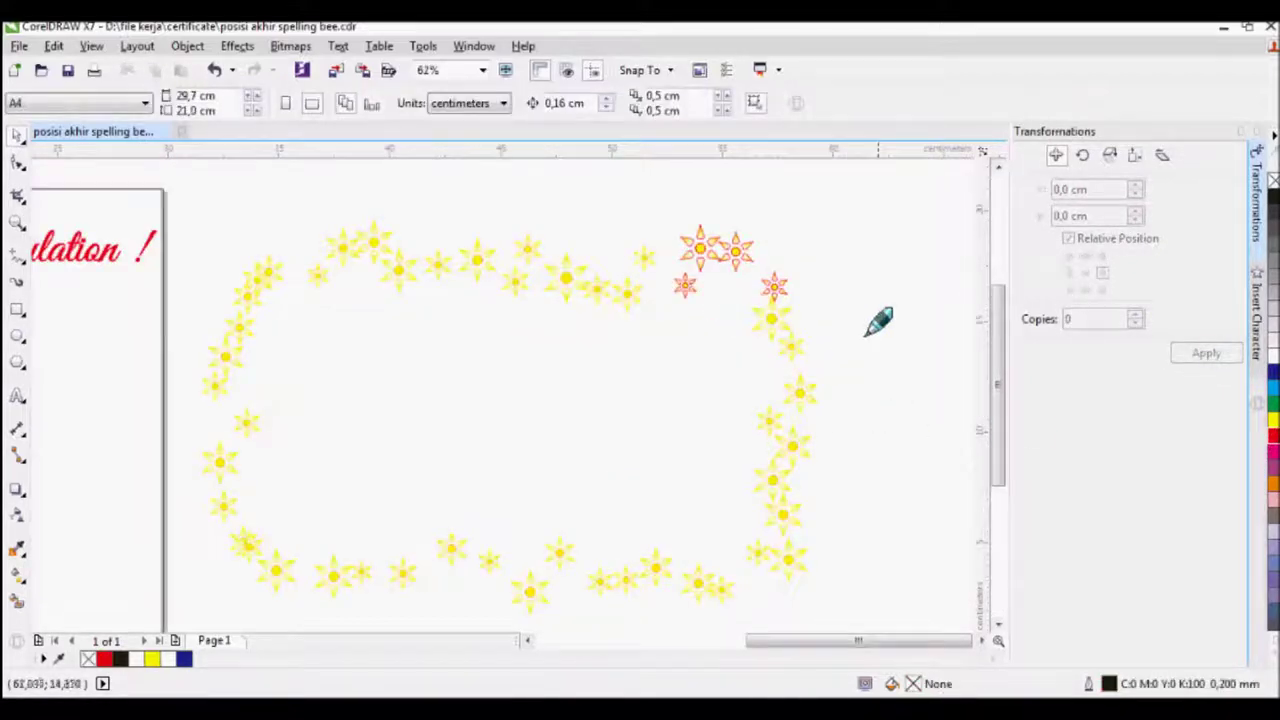
Outline groups of stars down the border's right side and along its lower edge in blue, green, orange and pink.
{"action": "left_click_drag", "start_coordinate": [728, 423], "coordinate": [755, 435]}
{"action": "right_click", "coordinate": [1272, 388]}
{"action": "left_click_drag", "start_coordinate": [871, 457], "coordinate": [686, 549]}
{"action": "right_click", "coordinate": [1270, 408]}
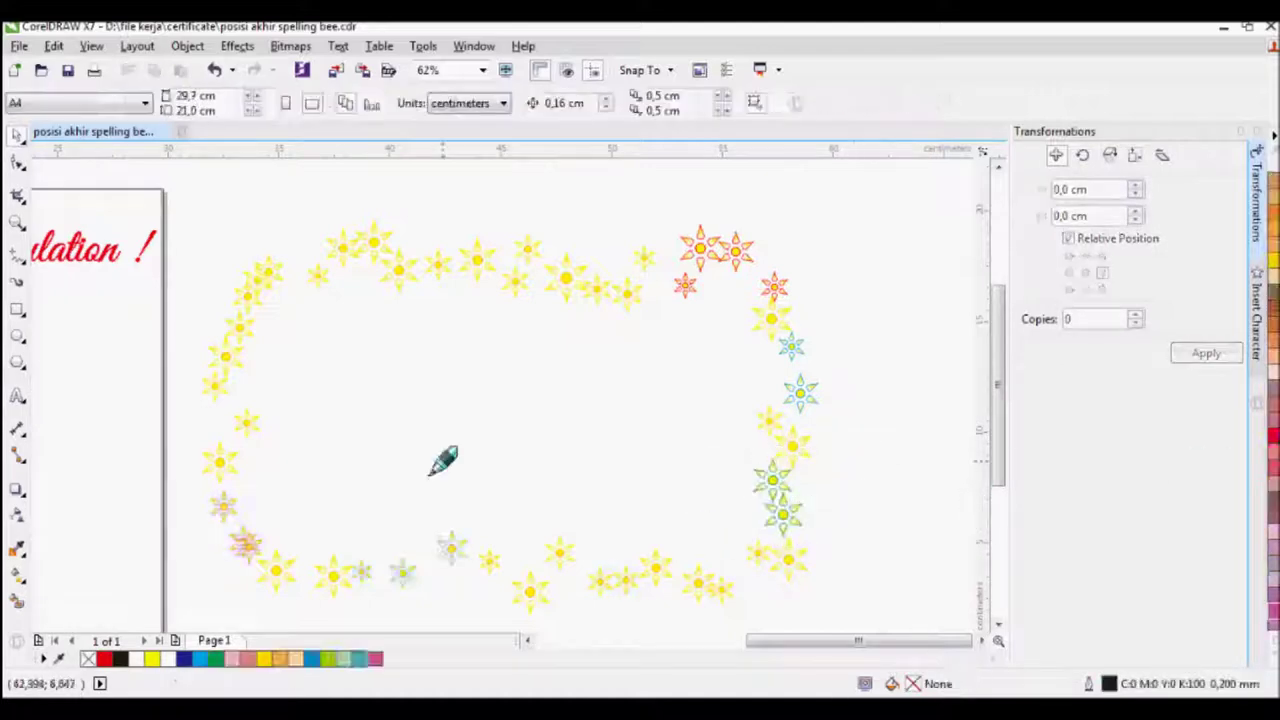
Outline the border's left-side stars in orange and red and a pair on the upper edge in sea green.
{"action": "left_click_drag", "start_coordinate": [357, 338], "coordinate": [222, 425]}
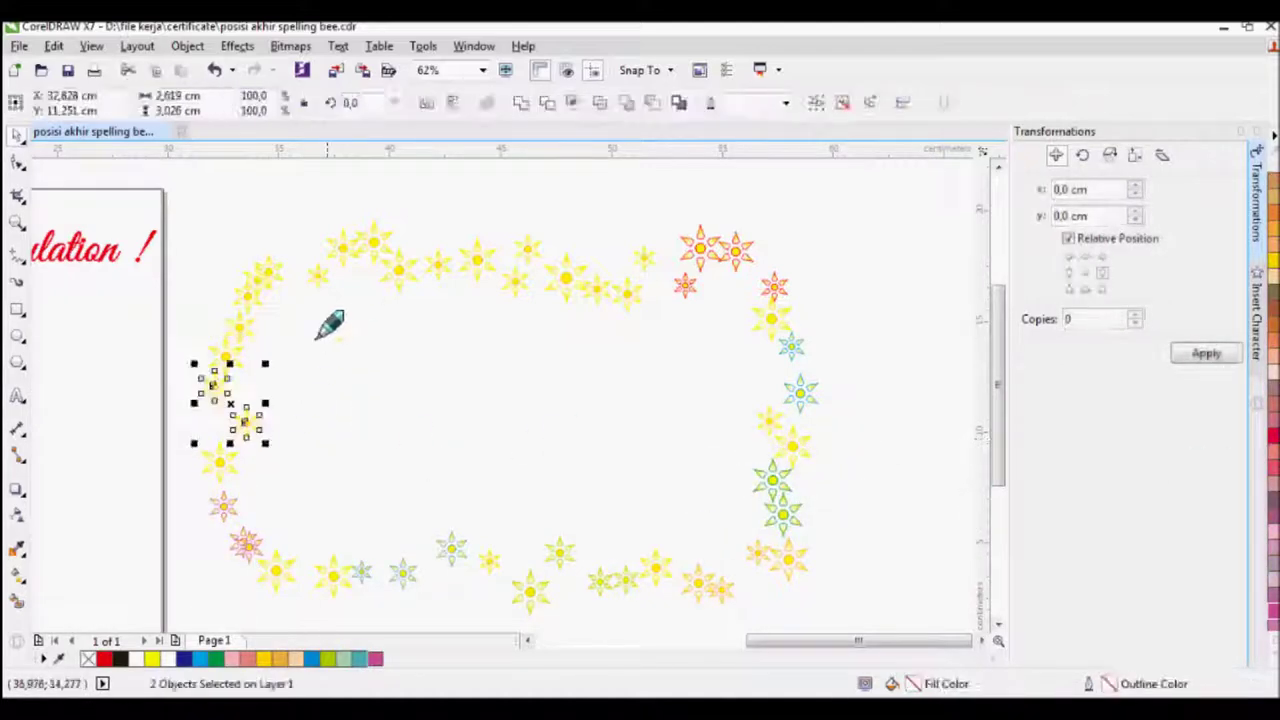
{"action": "left_click", "coordinate": [365, 188]}
{"action": "left_click_drag", "start_coordinate": [365, 188], "coordinate": [488, 324]}
{"action": "right_click", "coordinate": [1273, 596]}
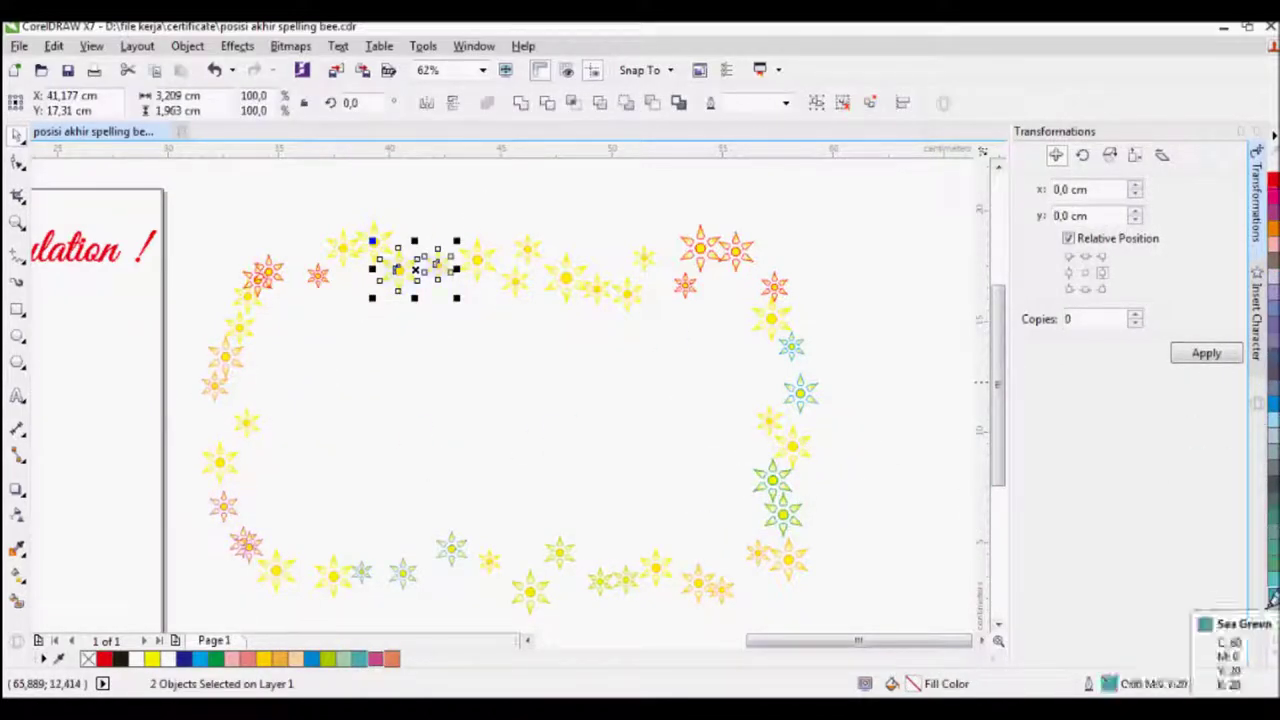
Outline a pair of stars on the border's upper edge and another on its lower edge in blue.
{"action": "left_click_drag", "start_coordinate": [516, 192], "coordinate": [639, 310]}
{"action": "left_click", "coordinate": [1270, 662]}
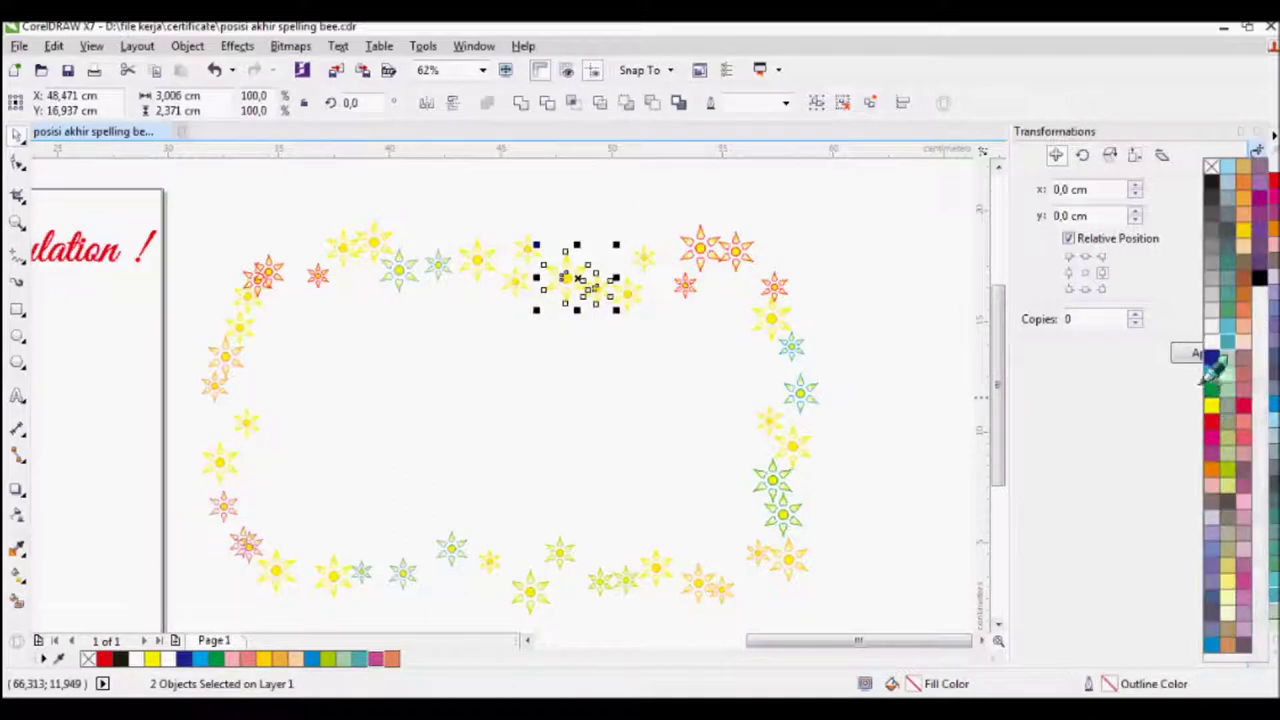
{"action": "right_click", "coordinate": [1208, 380]}
{"action": "left_click_drag", "start_coordinate": [617, 517], "coordinate": [685, 622]}
{"action": "left_click_drag", "start_coordinate": [598, 492], "coordinate": [690, 630]}
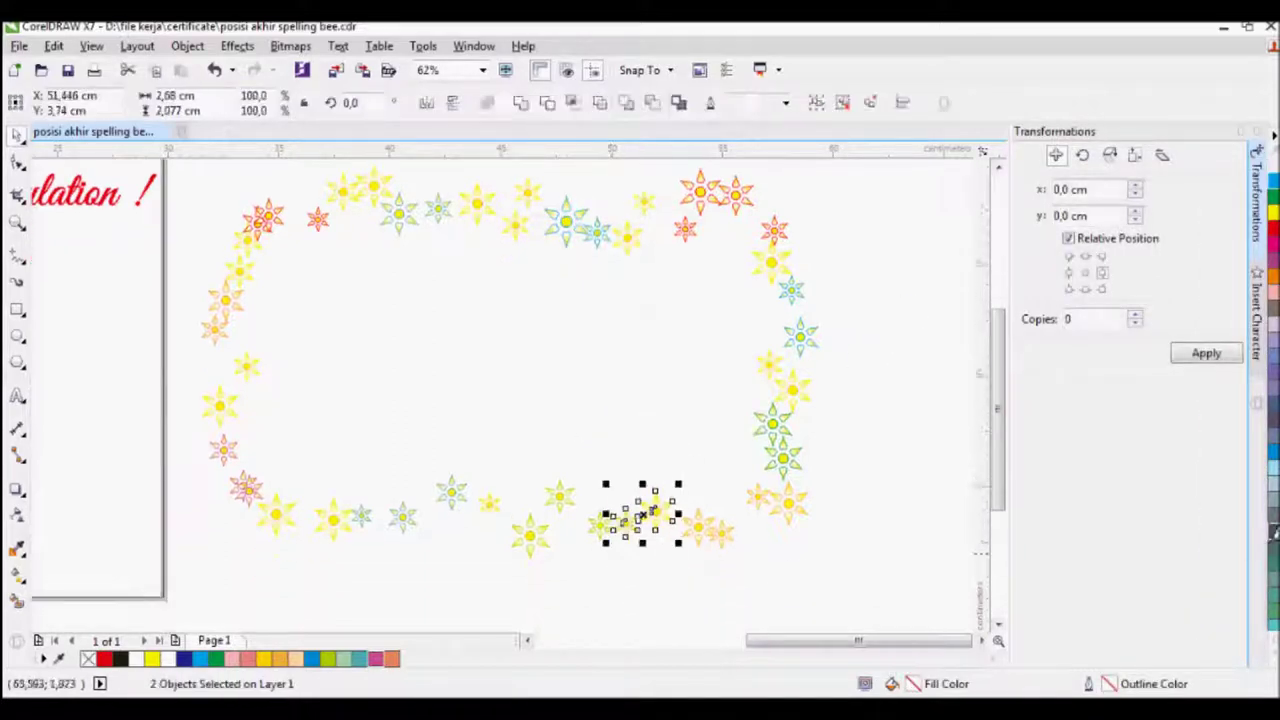
{"action": "left_click", "coordinate": [860, 420]}
Group all the recoloured stars and center the border on the page.
{"action": "scroll", "coordinate": [709, 508], "scroll_direction": "down", "scroll_amount": 1}
{"action": "left_click_drag", "start_coordinate": [825, 298], "coordinate": [443, 556]}
{"action": "left_click", "coordinate": [817, 103]}
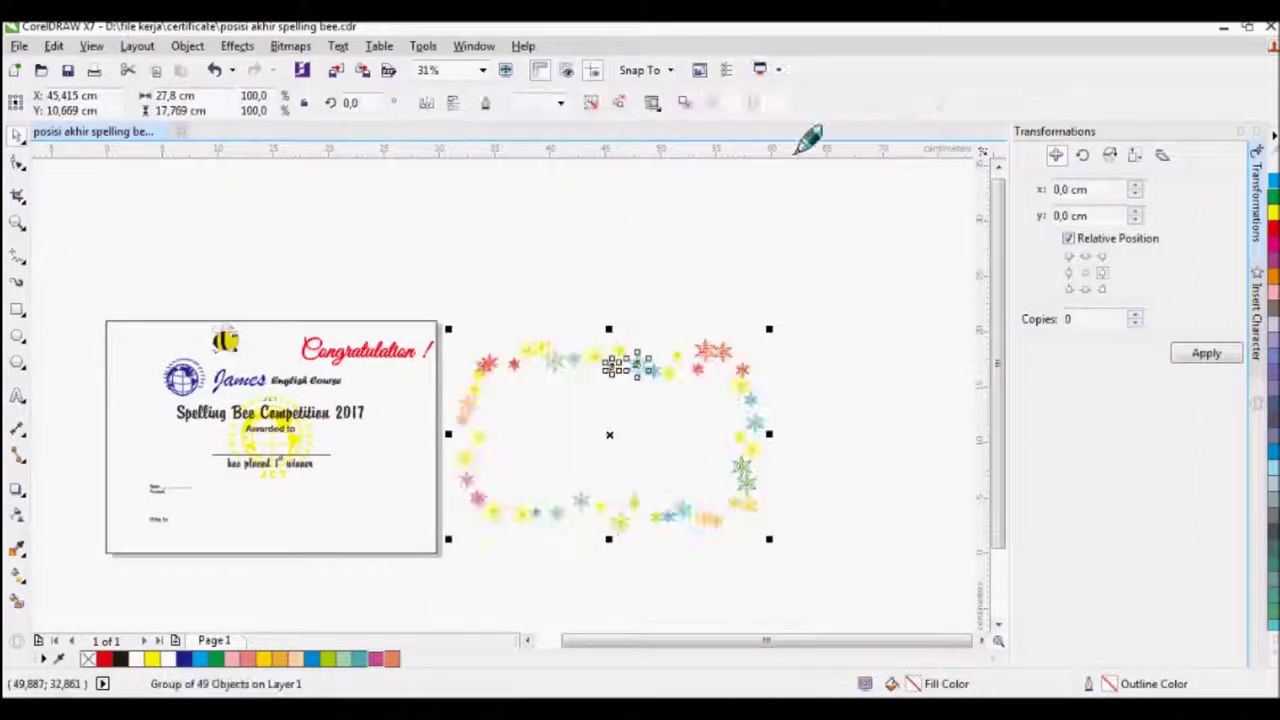
{"action": "key", "text": "p"}
{"action": "left_click", "coordinate": [712, 220]}
{"action": "scroll", "coordinate": [172, 366], "scroll_direction": "up", "scroll_amount": 1}
{"action": "scroll", "coordinate": [172, 366], "scroll_direction": "down", "scroll_amount": 1}
{"action": "scroll", "coordinate": [48, 336], "scroll_direction": "up", "scroll_amount": 1}
Draw a wavy freehand line across the page's upper-left edge with a 0.25 mm yellow outline.
{"action": "key", "text": "F5"}
{"action": "left_click_drag", "start_coordinate": [70, 383], "coordinate": [84, 379]}
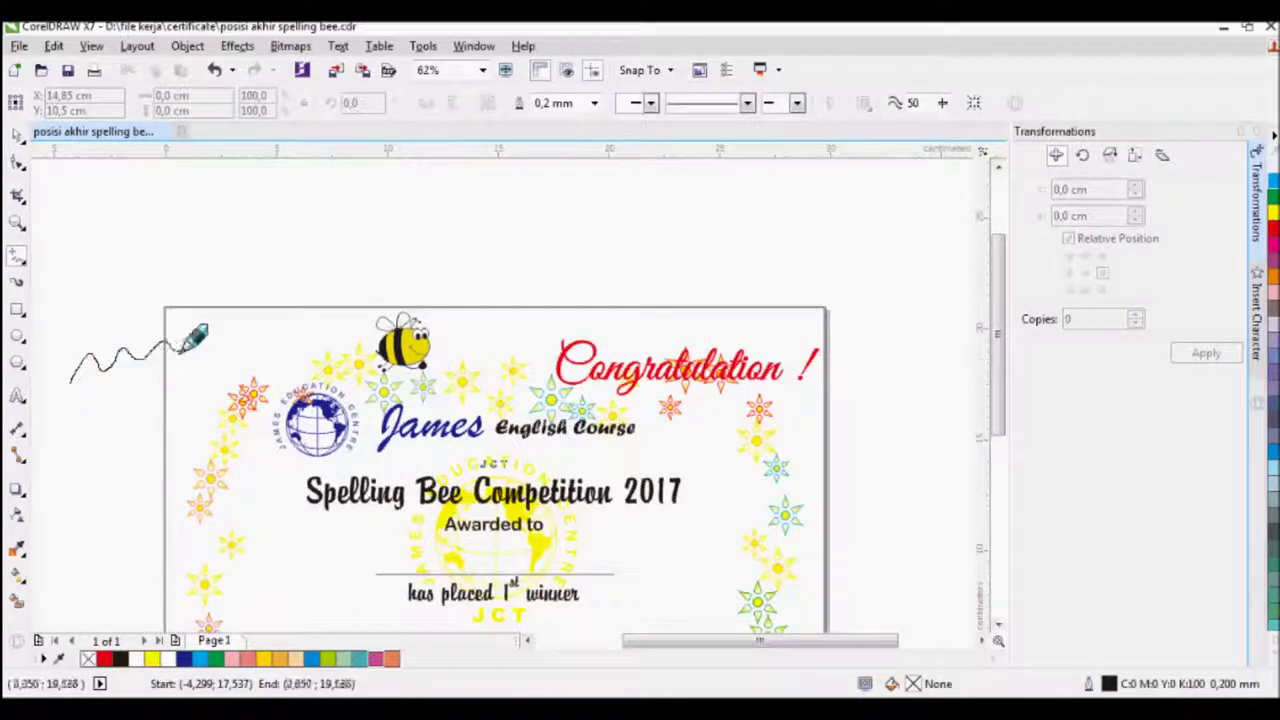
{"action": "left_click_drag", "start_coordinate": [171, 359], "coordinate": [258, 338]}
{"action": "left_click", "coordinate": [595, 103]}
{"action": "left_click", "coordinate": [562, 172]}
{"action": "left_click", "coordinate": [315, 248]}
Rotate the wavy line, shorten it and place it inside the page's upper-left corner, behind the bee.
{"action": "double_click", "coordinate": [148, 347]}
{"action": "left_click_drag", "start_coordinate": [269, 319], "coordinate": [278, 340]}
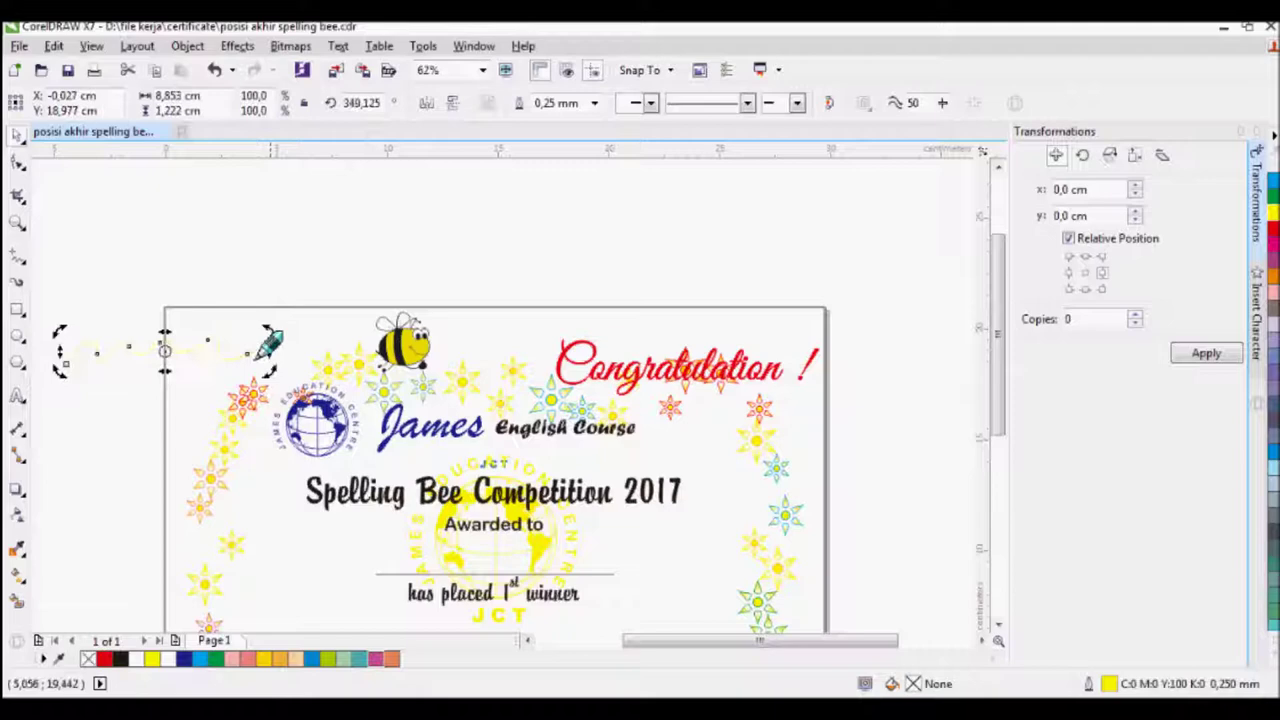
{"action": "left_click_drag", "start_coordinate": [376, 335], "coordinate": [330, 334]}
{"action": "left_click_drag", "start_coordinate": [244, 333], "coordinate": [256, 334]}
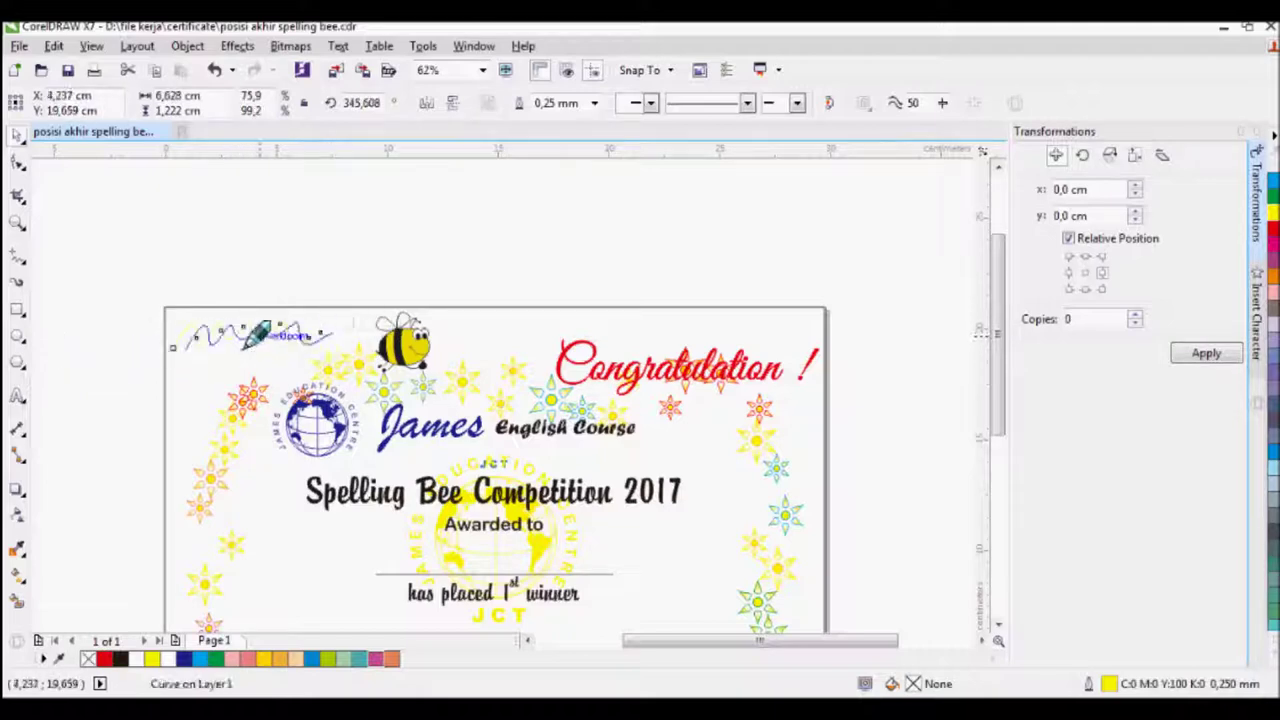
{"action": "left_click_drag", "start_coordinate": [339, 335], "coordinate": [307, 332]}
Shrink the bee to about 1.5 by 1.7 cm and stretch the wavy line to reach it.
{"action": "left_click", "coordinate": [384, 316]}
{"action": "left_click", "coordinate": [400, 342]}
{"action": "left_click_drag", "start_coordinate": [432, 372], "coordinate": [411, 349]}
{"action": "left_click_drag", "start_coordinate": [394, 330], "coordinate": [408, 335]}
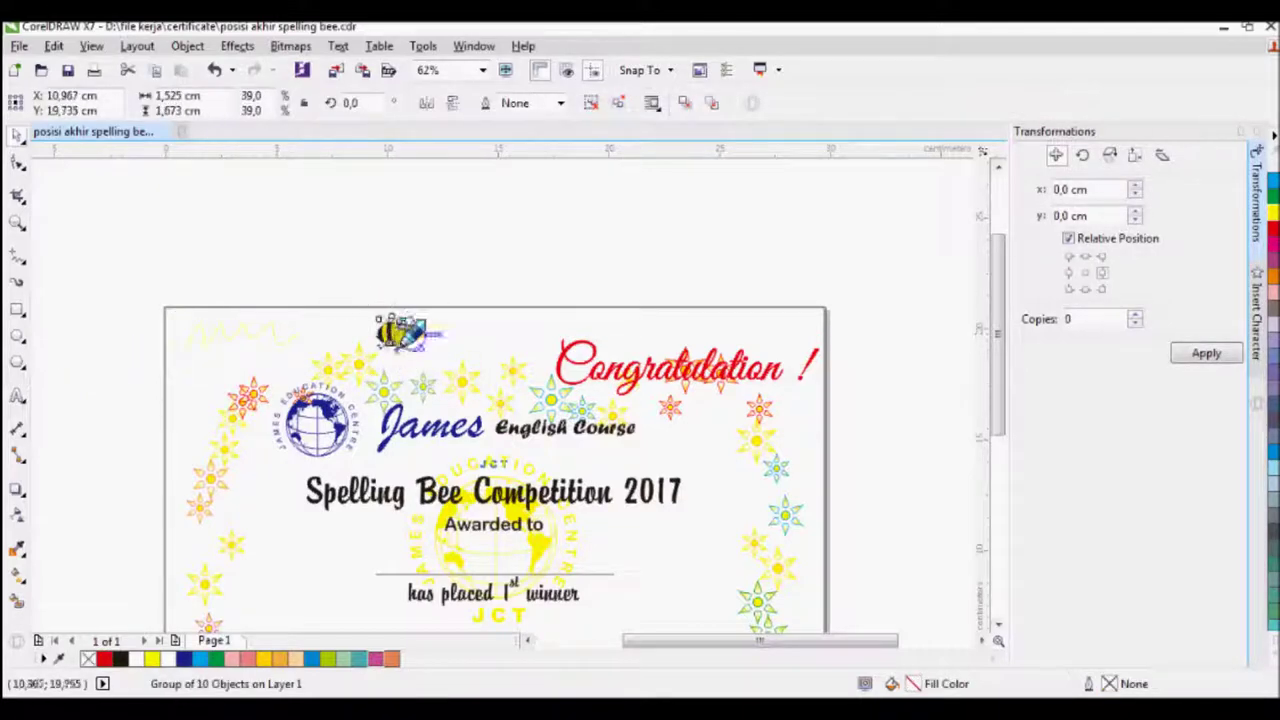
{"action": "left_click", "coordinate": [288, 338]}
{"action": "left_click_drag", "start_coordinate": [304, 337], "coordinate": [371, 346]}
Scale down the logo and "James English Course" heading together and reposition them inside the star border.
{"action": "left_click", "coordinate": [304, 296]}
{"action": "left_click_drag", "start_coordinate": [120, 371], "coordinate": [520, 442]}
{"action": "left_click_drag", "start_coordinate": [399, 408], "coordinate": [388, 420]}
{"action": "left_click", "coordinate": [460, 347]}
{"action": "scroll", "coordinate": [445, 400], "scroll_direction": "down", "scroll_amount": 3}
Set "English Course", the "has placed 1st winner" line and the signature block texts to Arial Rounded MT Bold.
{"action": "left_click", "coordinate": [447, 284]}
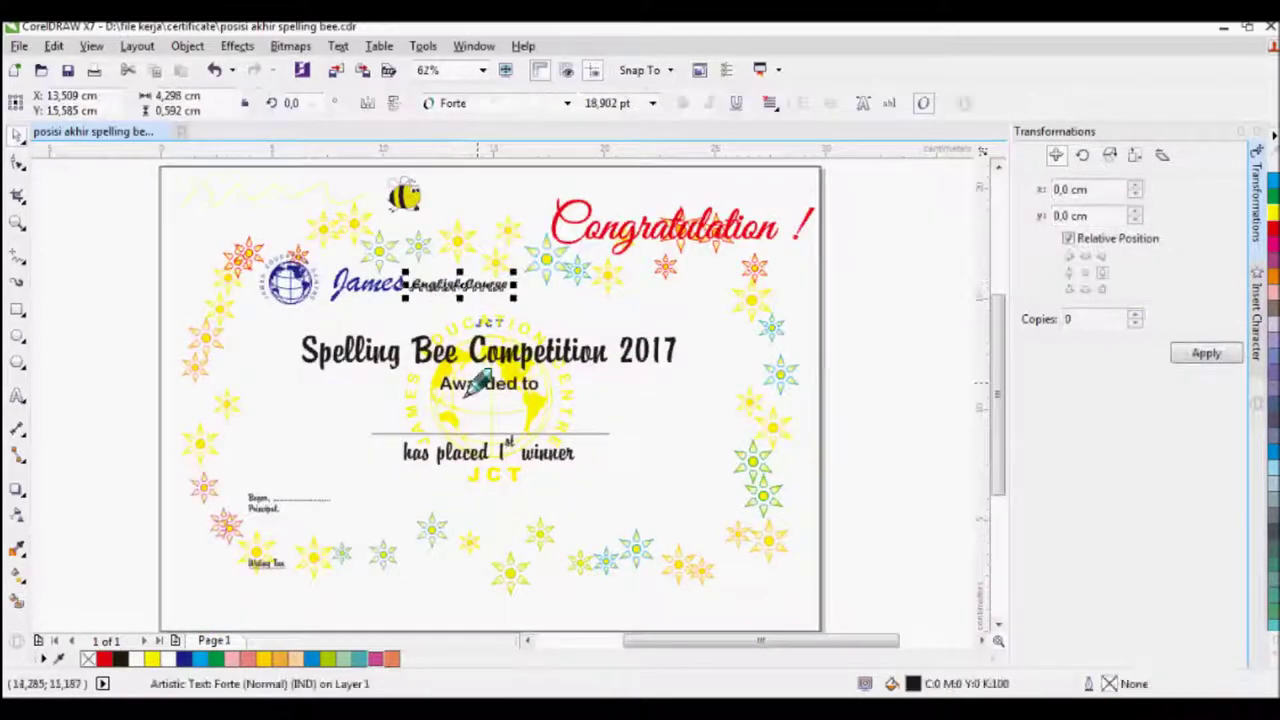
{"action": "left_click", "coordinate": [475, 450], "text": "shift"}
{"action": "left_click", "coordinate": [507, 444], "text": "shift"}
{"action": "left_click", "coordinate": [274, 497], "text": "shift"}
{"action": "left_click", "coordinate": [260, 510], "text": "shift"}
{"action": "left_click", "coordinate": [566, 105]}
{"action": "left_click", "coordinate": [556, 178]}
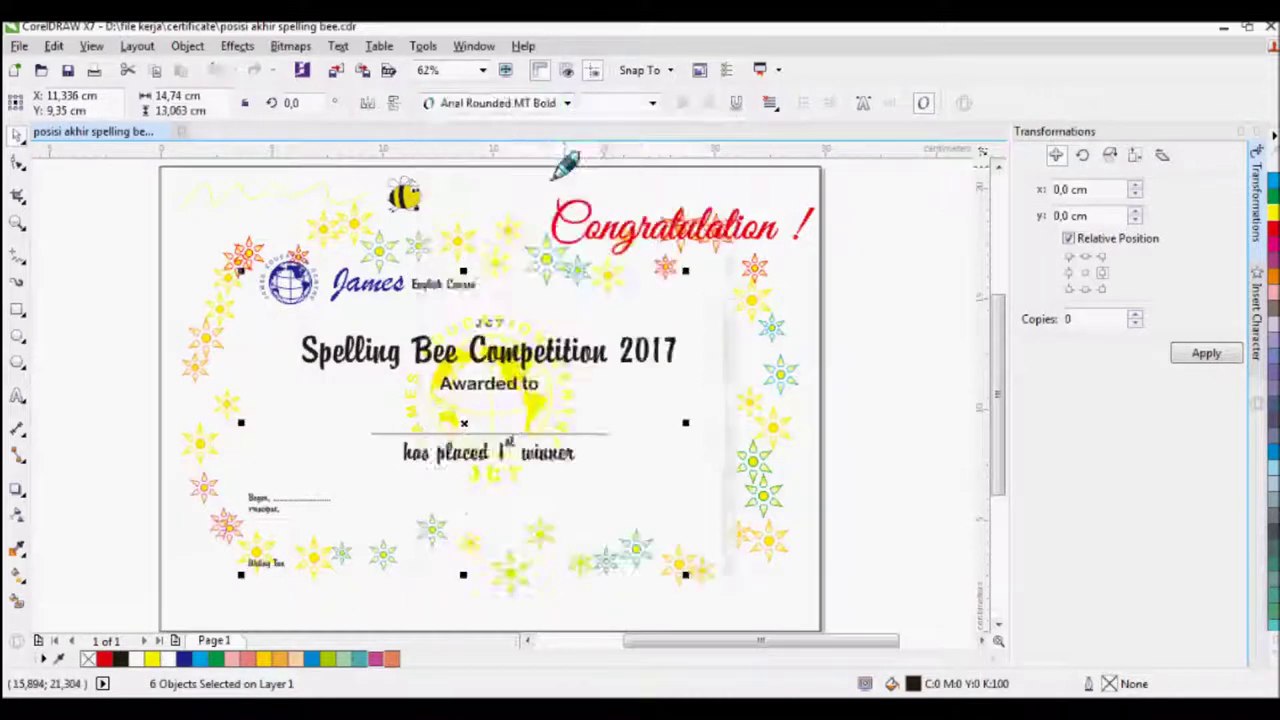
{"action": "left_click", "coordinate": [127, 361]}
Fill "English Course" golden yellow and give "Spelling Bee Competition 2017" a yellow fill with an orange outline.
{"action": "left_click", "coordinate": [465, 285]}
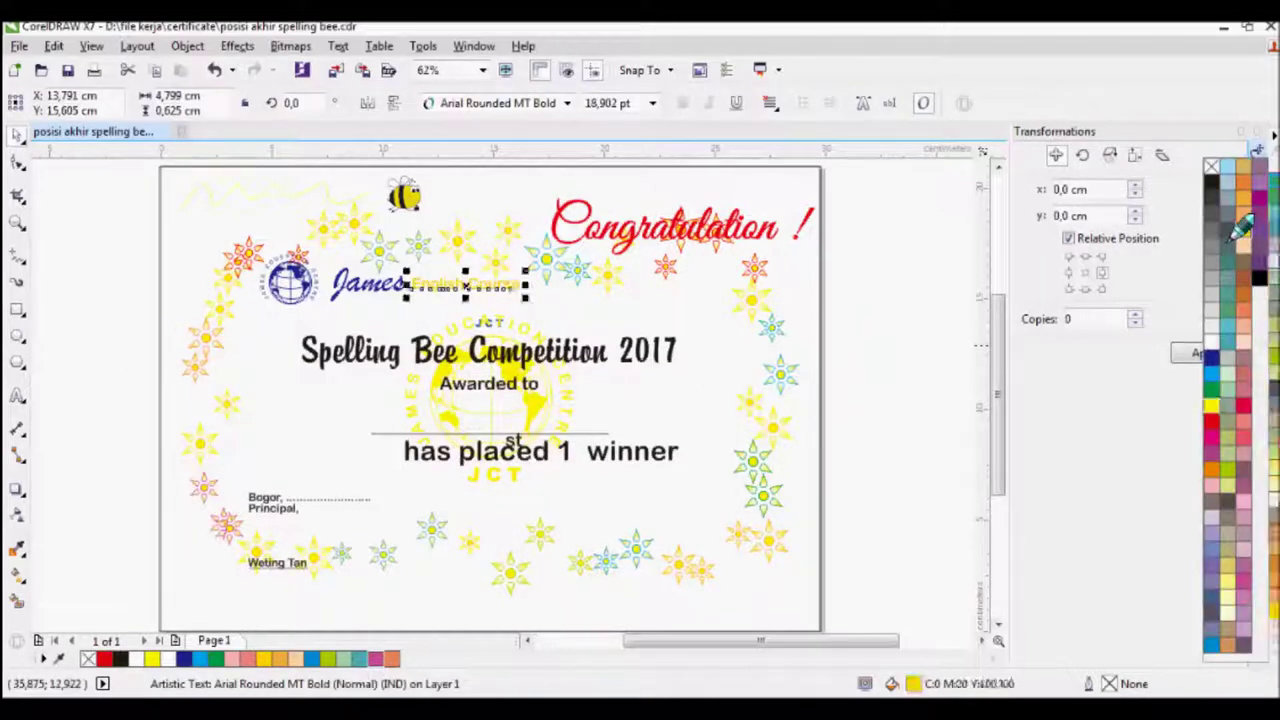
{"action": "left_click", "coordinate": [428, 352]}
{"action": "left_click", "coordinate": [1270, 664]}
{"action": "left_click", "coordinate": [1212, 406]}
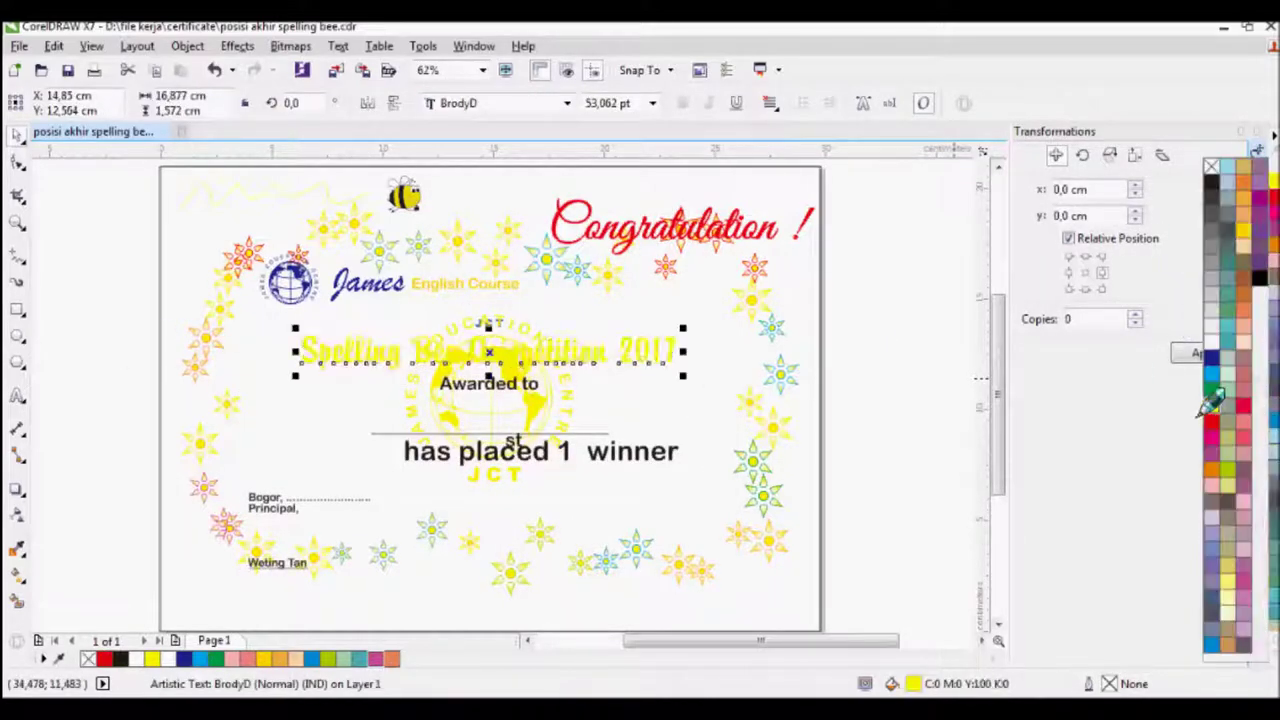
{"action": "right_click", "coordinate": [1243, 309]}
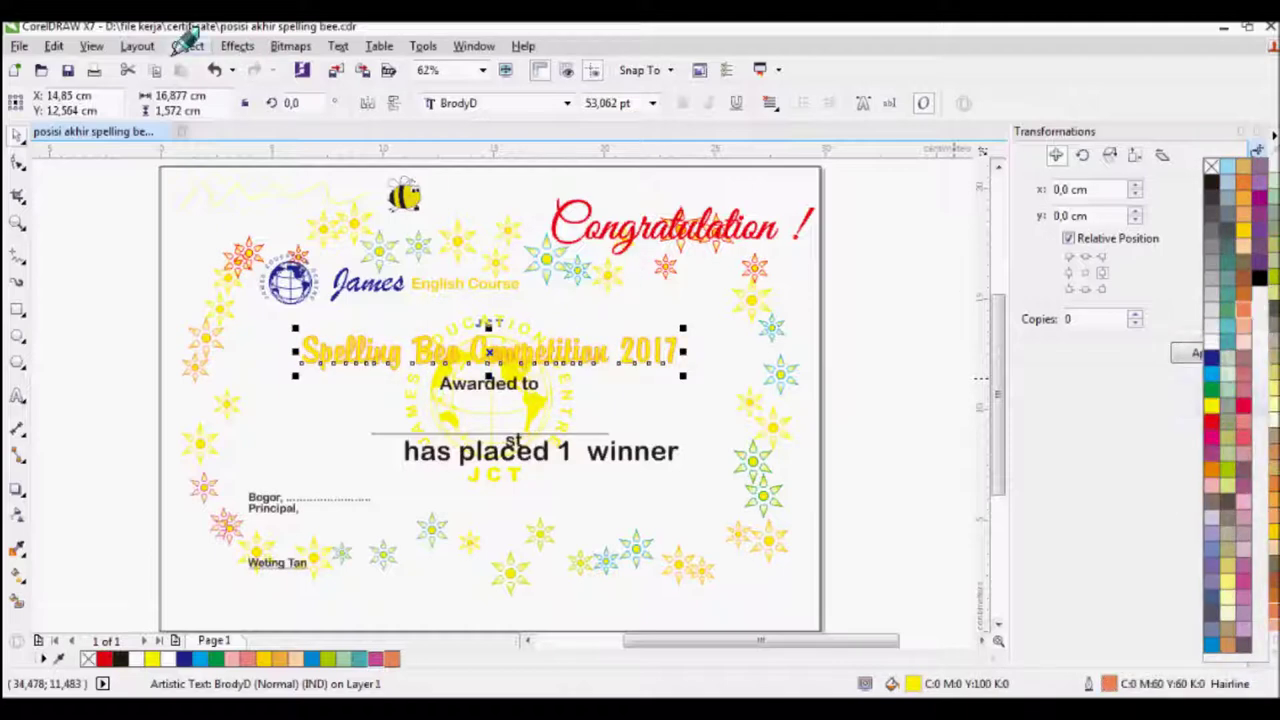
Convert the competition heading to curves with a 0.2 mm outline and widen it to about 19.3 cm.
{"action": "left_click", "coordinate": [187, 44]}
{"action": "left_click", "coordinate": [209, 436]}
{"action": "left_click", "coordinate": [560, 104]}
{"action": "left_click", "coordinate": [520, 164]}
{"action": "left_click_drag", "start_coordinate": [683, 350], "coordinate": [739, 350]}
Move the blue "JCT" text beneath the small logo and raise the competition heading to center it.
{"action": "left_click", "coordinate": [498, 325]}
{"action": "left_click", "coordinate": [473, 164]}
{"action": "left_click_drag", "start_coordinate": [497, 323], "coordinate": [300, 311]}
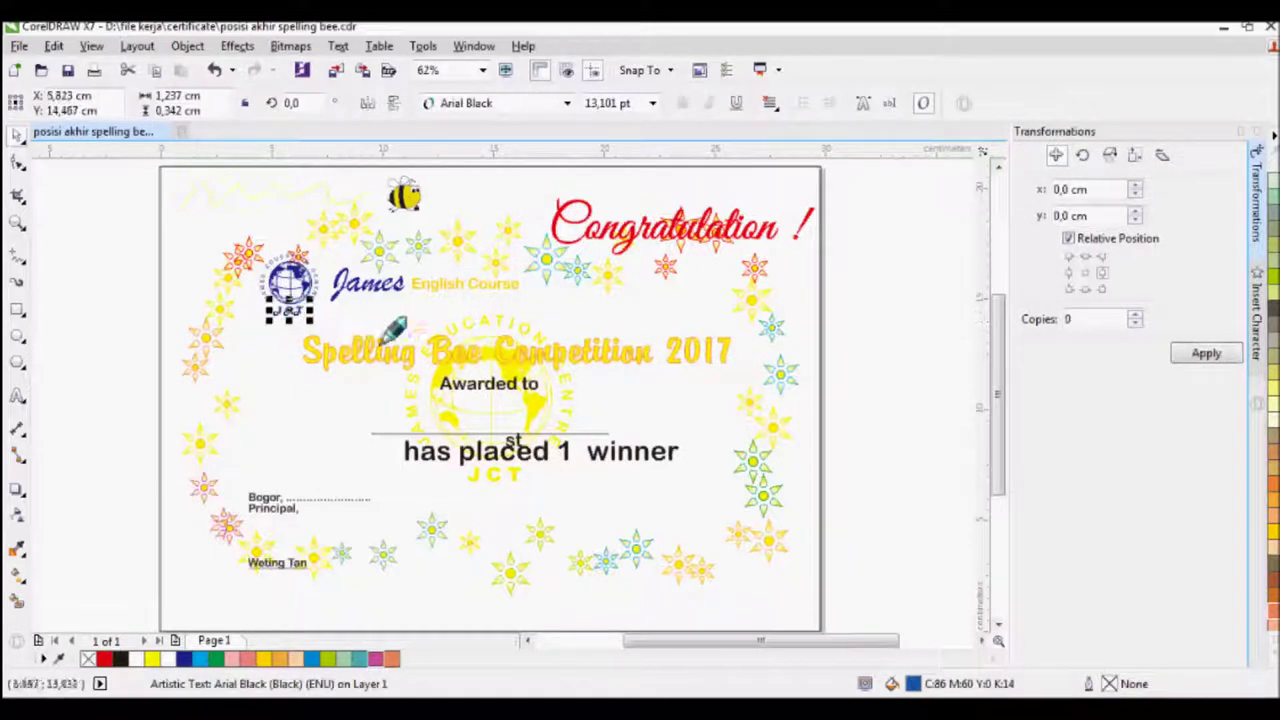
{"action": "left_click_drag", "start_coordinate": [520, 356], "coordinate": [502, 336]}
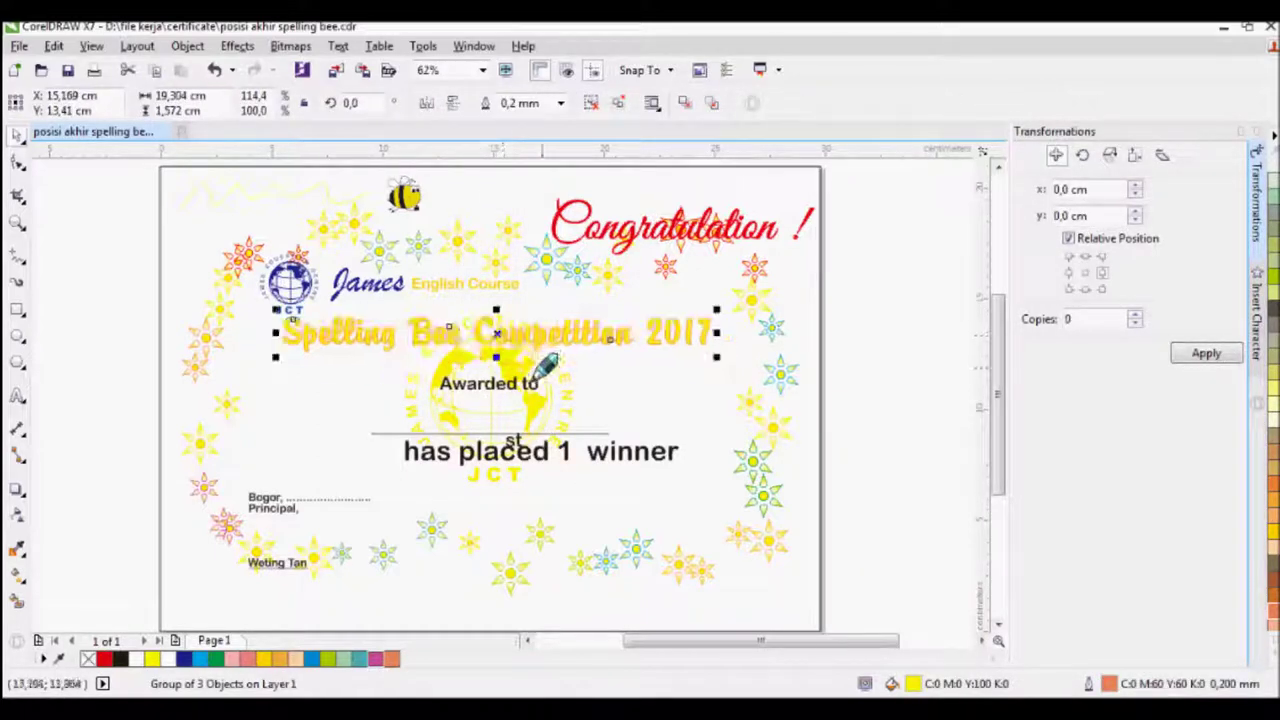
Move the yellow watermark logo beside the page, ungroup it and delete the lettering around its globe.
{"action": "left_click", "coordinate": [547, 366]}
{"action": "left_click_drag", "start_coordinate": [498, 408], "coordinate": [909, 406]}
{"action": "left_click", "coordinate": [981, 641]}
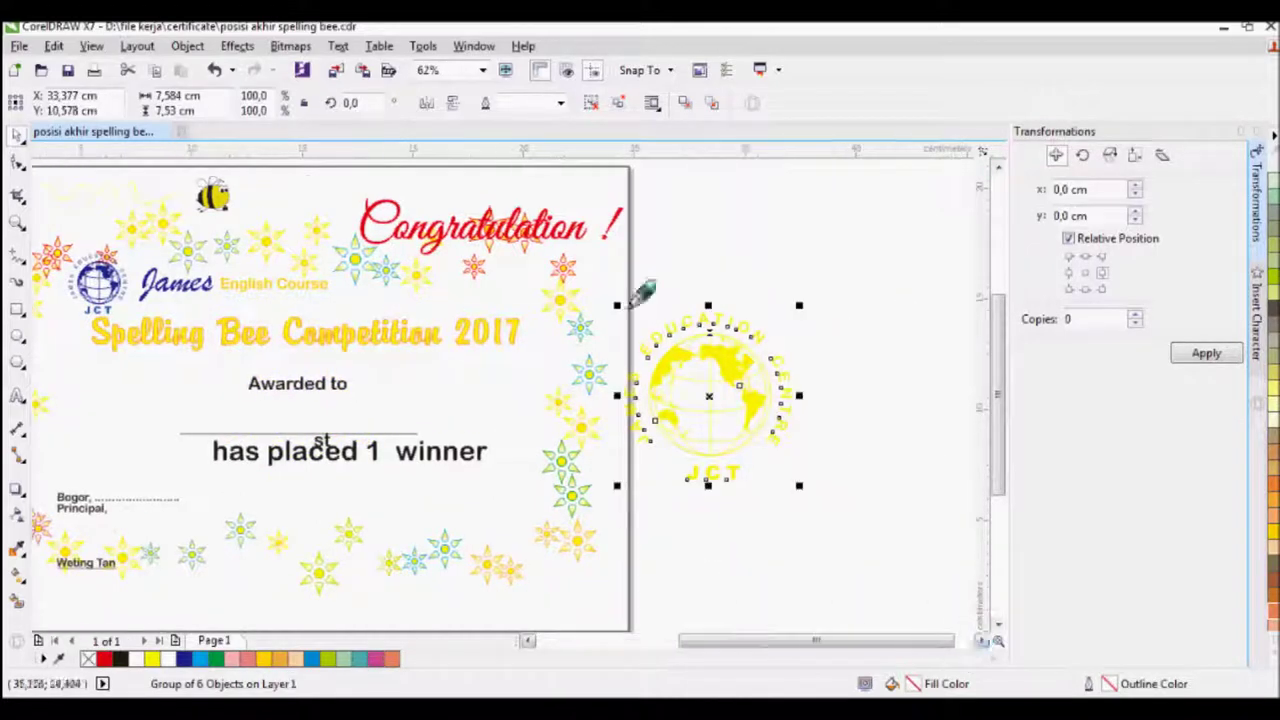
{"action": "left_click", "coordinate": [592, 103]}
{"action": "left_click", "coordinate": [700, 250]}
{"action": "left_click", "coordinate": [748, 328]}
{"action": "key", "text": "Delete"}
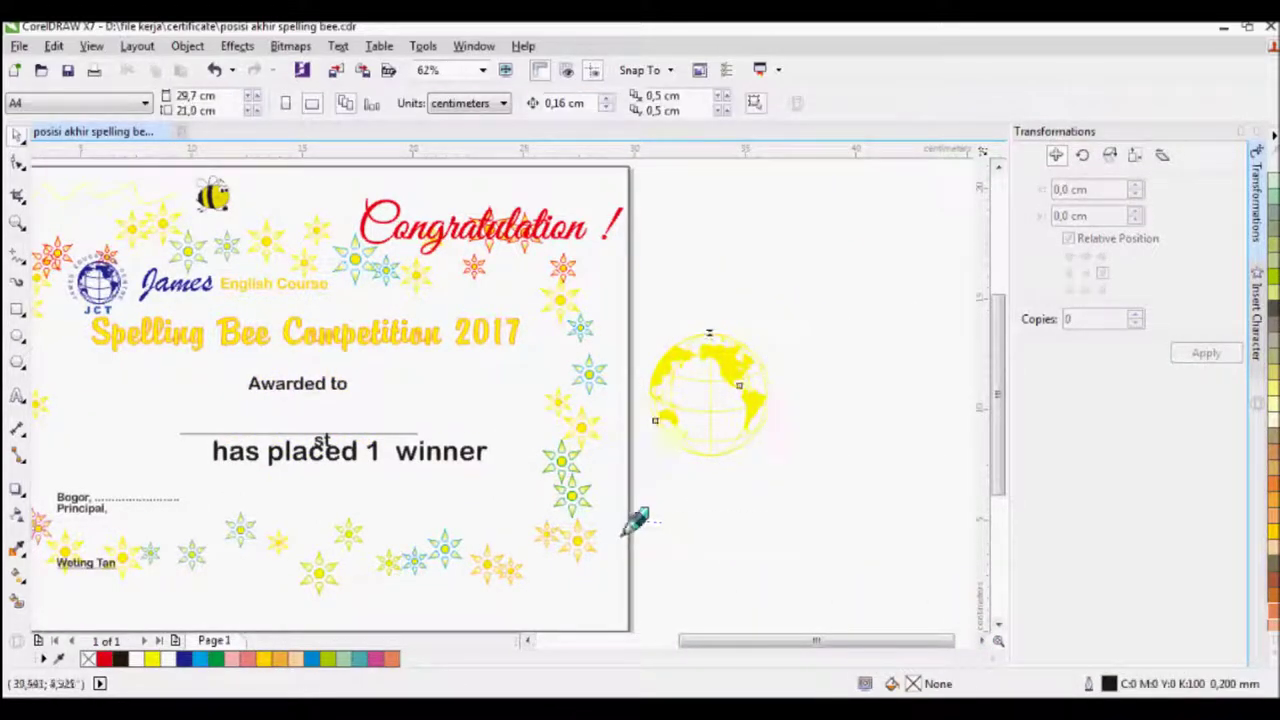
Group the yellow globe pieces, enlarge the globe to about 8.7 cm and center it on the page as a watermark.
{"action": "left_click_drag", "start_coordinate": [632, 528], "coordinate": [630, 530]}
{"action": "key", "text": "ctrl+g"}
{"action": "left_click_drag", "start_coordinate": [777, 461], "coordinate": [872, 545]}
{"action": "key", "text": "p"}
{"action": "left_click", "coordinate": [869, 541]}
{"action": "scroll", "coordinate": [340, 424], "scroll_direction": "down", "scroll_amount": 1}
{"action": "scroll", "coordinate": [533, 378], "scroll_direction": "up", "scroll_amount": 5}
Fill the competition heading C0 M20 Y100 K0 and give it an orange C0 M60 Y100 K0 outline 0.5 mm wide.
{"action": "left_click", "coordinate": [890, 345]}
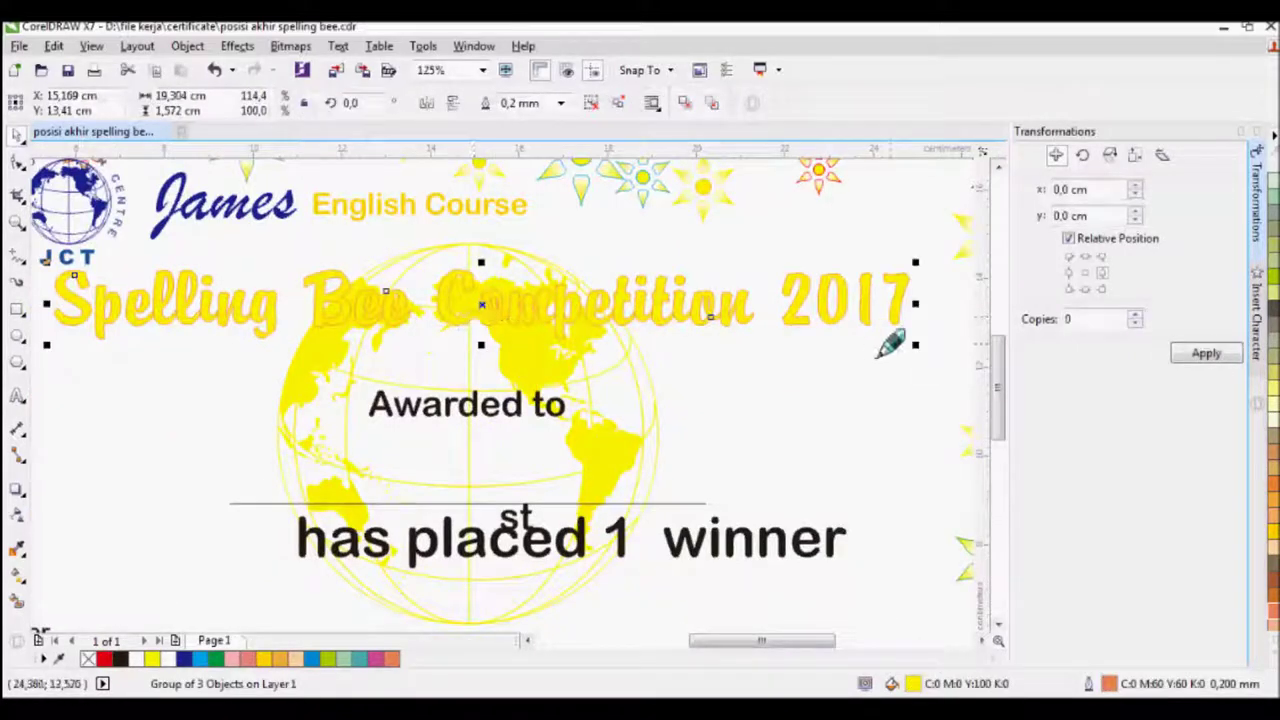
{"action": "left_click", "coordinate": [1261, 585]}
{"action": "left_click", "coordinate": [1240, 230]}
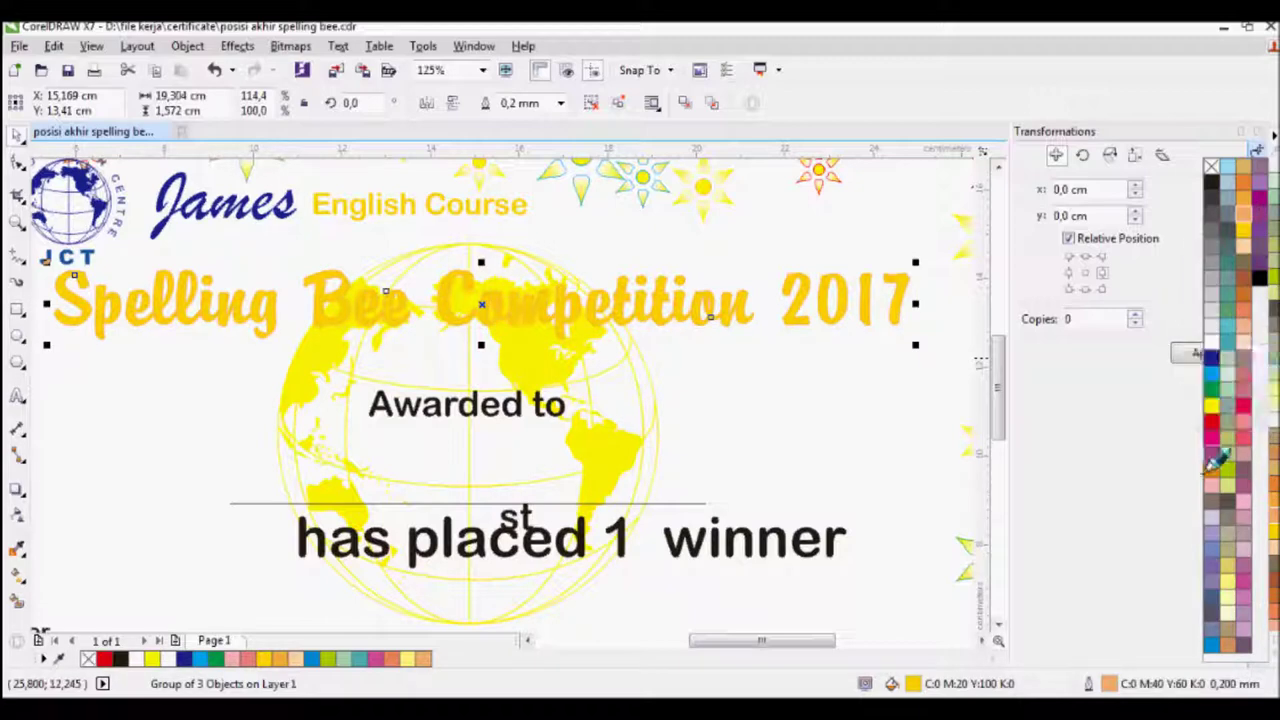
{"action": "right_click", "coordinate": [1211, 468]}
{"action": "left_click", "coordinate": [562, 103]}
{"action": "left_click", "coordinate": [544, 188]}
{"action": "left_click", "coordinate": [673, 248]}
Move "Awarded to" up directly beneath the competition heading and fill it orange, C0 M60 Y100 K0.
{"action": "scroll", "coordinate": [673, 250], "scroll_direction": "down", "scroll_amount": 1}
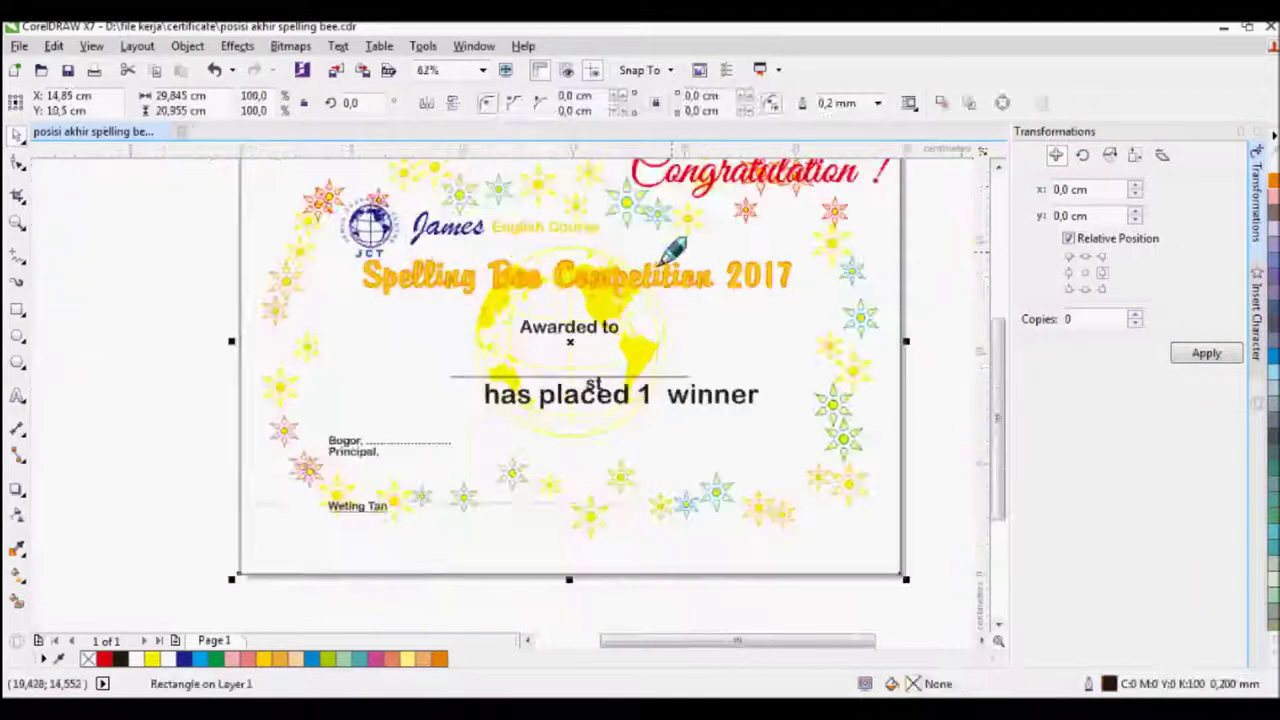
{"action": "left_click", "coordinate": [600, 333]}
{"action": "left_click_drag", "start_coordinate": [571, 328], "coordinate": [570, 301]}
{"action": "left_click", "coordinate": [1273, 656]}
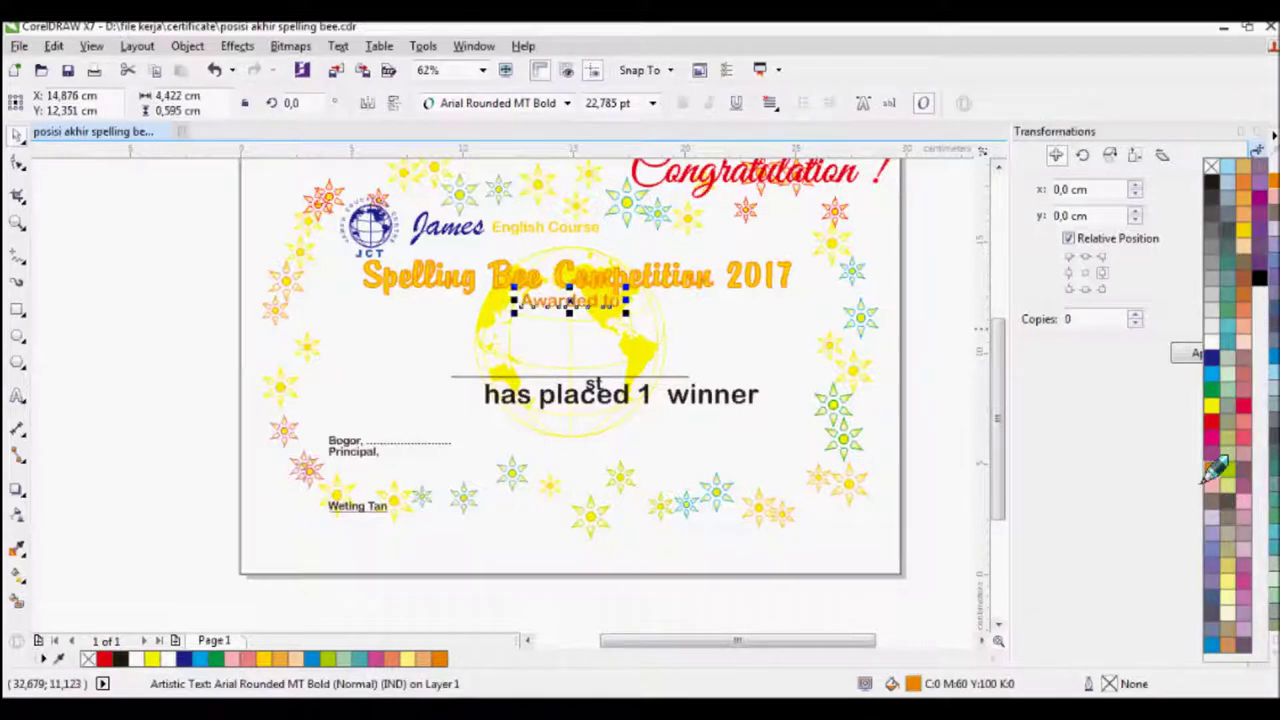
{"action": "left_click", "coordinate": [674, 337]}
Lower the globe watermark slightly so that it sits beneath the competition heading.
{"action": "left_click_drag", "start_coordinate": [576, 346], "coordinate": [567, 363]}
{"action": "scroll", "coordinate": [645, 280], "scroll_direction": "down", "scroll_amount": 2}
{"action": "scroll", "coordinate": [645, 260], "scroll_direction": "up", "scroll_amount": 2}
{"action": "scroll", "coordinate": [645, 255], "scroll_direction": "up", "scroll_amount": 2}
{"action": "scroll", "coordinate": [645, 255], "scroll_direction": "down", "scroll_amount": 2}
Shift the small logo together with "James English Course" slightly to the left.
{"action": "left_click_drag", "start_coordinate": [215, 250], "coordinate": [600, 338]}
{"action": "scroll", "coordinate": [513, 300], "scroll_direction": "up", "scroll_amount": 1}
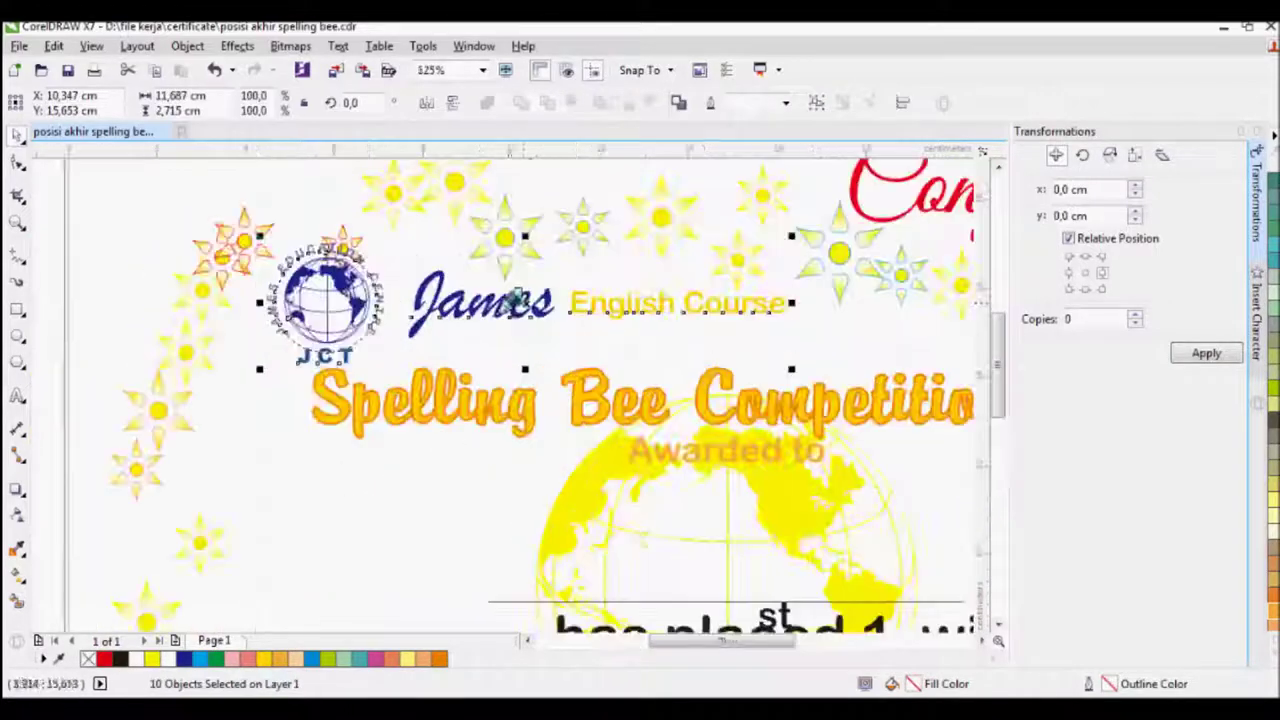
{"action": "left_click_drag", "start_coordinate": [514, 299], "coordinate": [503, 304]}
{"action": "scroll", "coordinate": [505, 305], "scroll_direction": "down", "scroll_amount": 1}
Enlarge the star border group to about 28.9 × 18.5 cm so that it reaches closer to the page edges.
{"action": "left_click", "coordinate": [345, 372]}
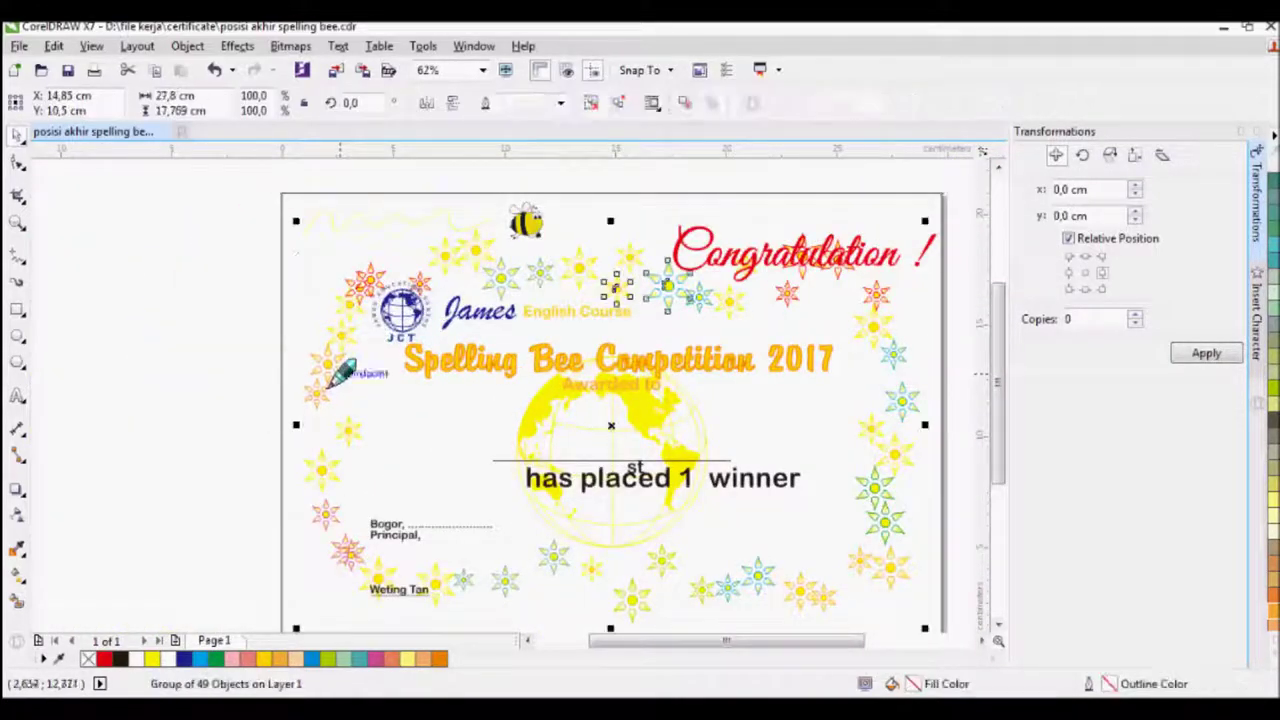
{"action": "scroll", "coordinate": [630, 265], "scroll_direction": "down", "scroll_amount": 1}
{"action": "left_click_drag", "start_coordinate": [770, 437], "coordinate": [783, 452]}
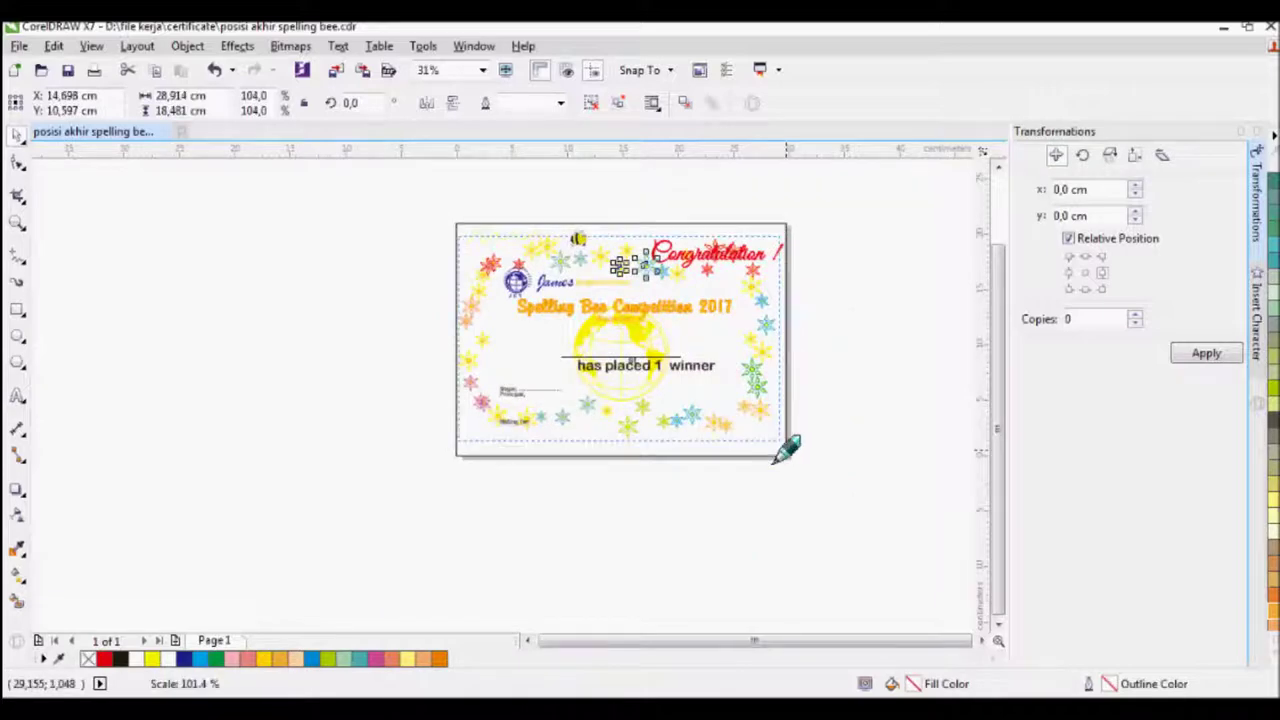
Move the red "Congratulation !" title left so that it starts right beside the bee.
{"action": "scroll", "coordinate": [763, 242], "scroll_direction": "up", "scroll_amount": 1}
{"action": "left_click", "coordinate": [665, 270]}
{"action": "left_click_drag", "start_coordinate": [665, 270], "coordinate": [564, 245]}
{"action": "left_click", "coordinate": [868, 251]}
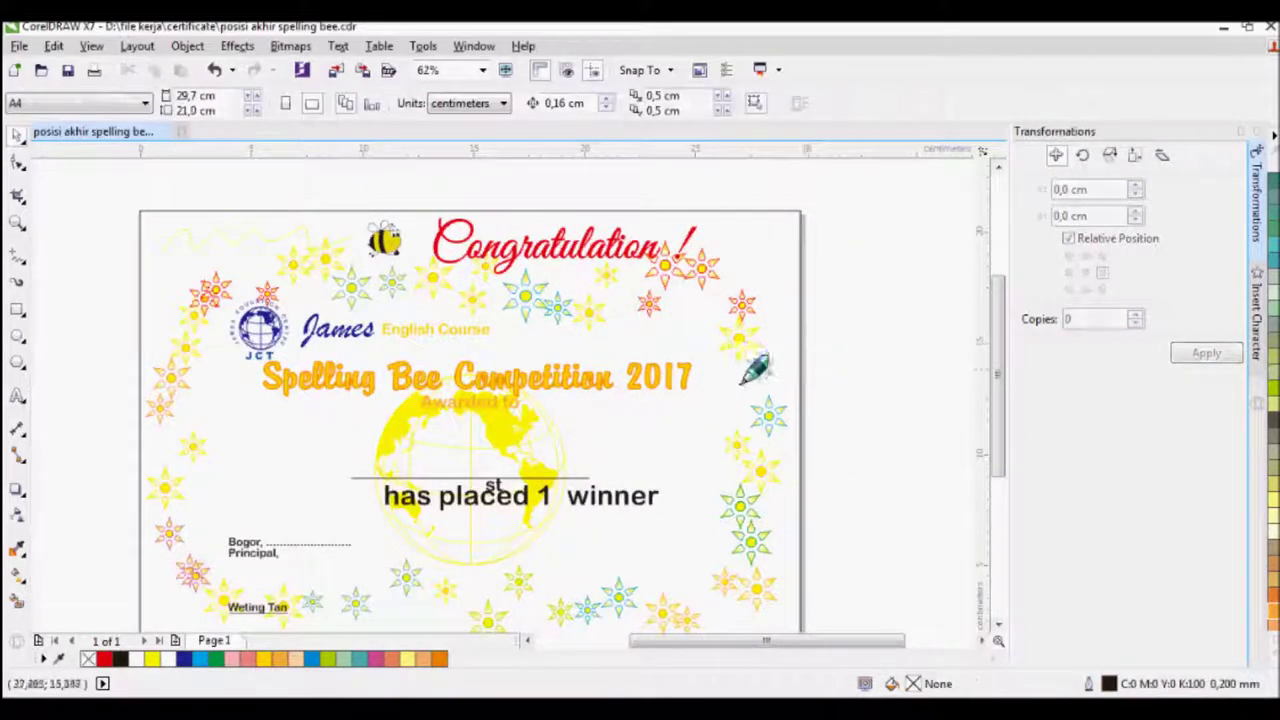
Give the "has placed 1 winner" text an orange fill and outline, C0 M60 Y100 K0.
{"action": "left_click", "coordinate": [532, 490]}
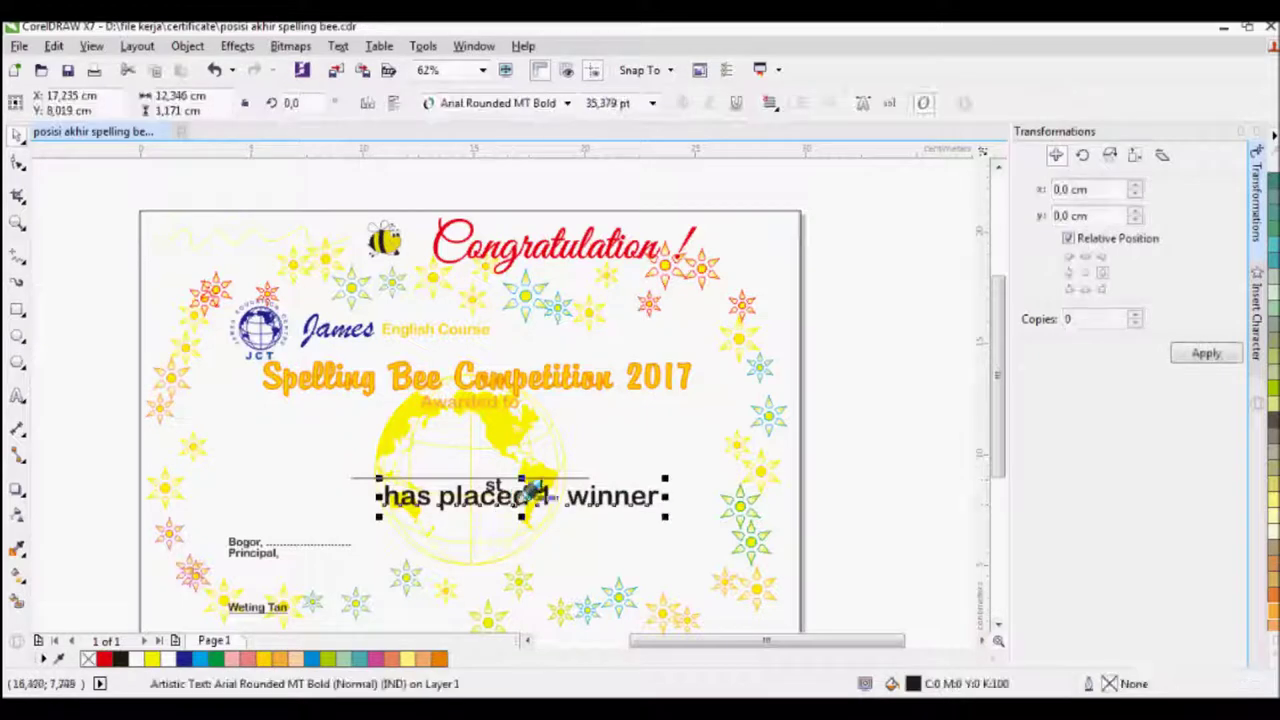
{"action": "left_click", "coordinate": [1268, 655]}
{"action": "left_click", "coordinate": [1211, 468]}
{"action": "right_click", "coordinate": [1211, 468]}
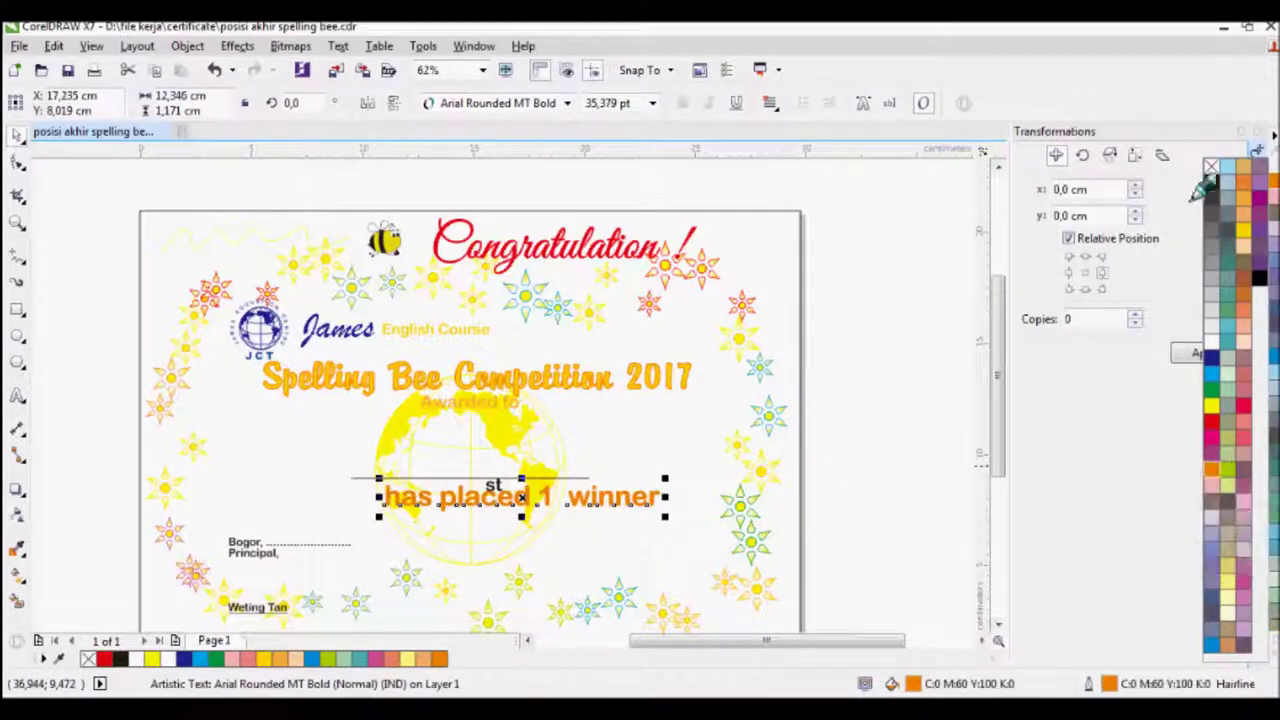
Color the recipient name line above the winner text orange and adjust its outline.
{"action": "key", "text": "Tab"}
{"action": "left_click", "coordinate": [1268, 655]}
{"action": "right_click", "coordinate": [1211, 468]}
{"action": "left_click", "coordinate": [594, 103]}
{"action": "left_click", "coordinate": [572, 222]}
Center the competition heading, name line and winner text on the page, with an orange raised "st" after the 1.
{"action": "left_click", "coordinate": [577, 499], "text": "shift"}
{"action": "left_click", "coordinate": [570, 385], "text": "shift"}
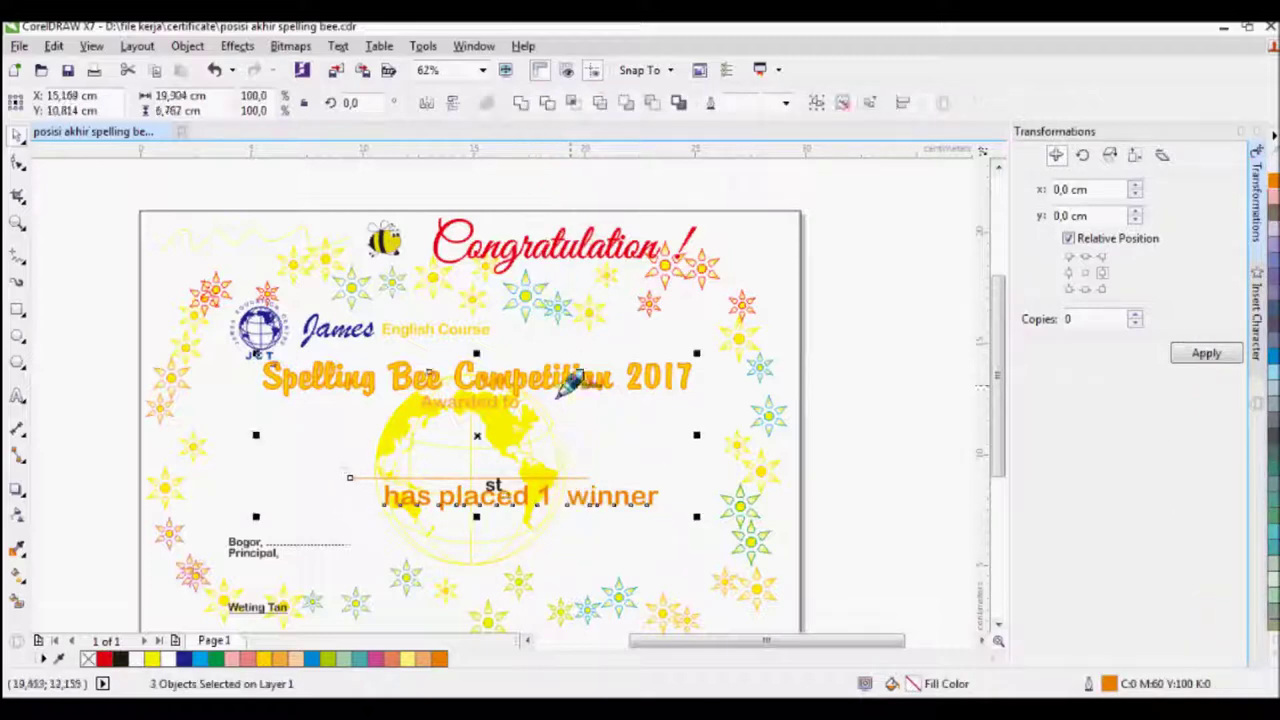
{"action": "left_click", "coordinate": [702, 285], "text": "shift"}
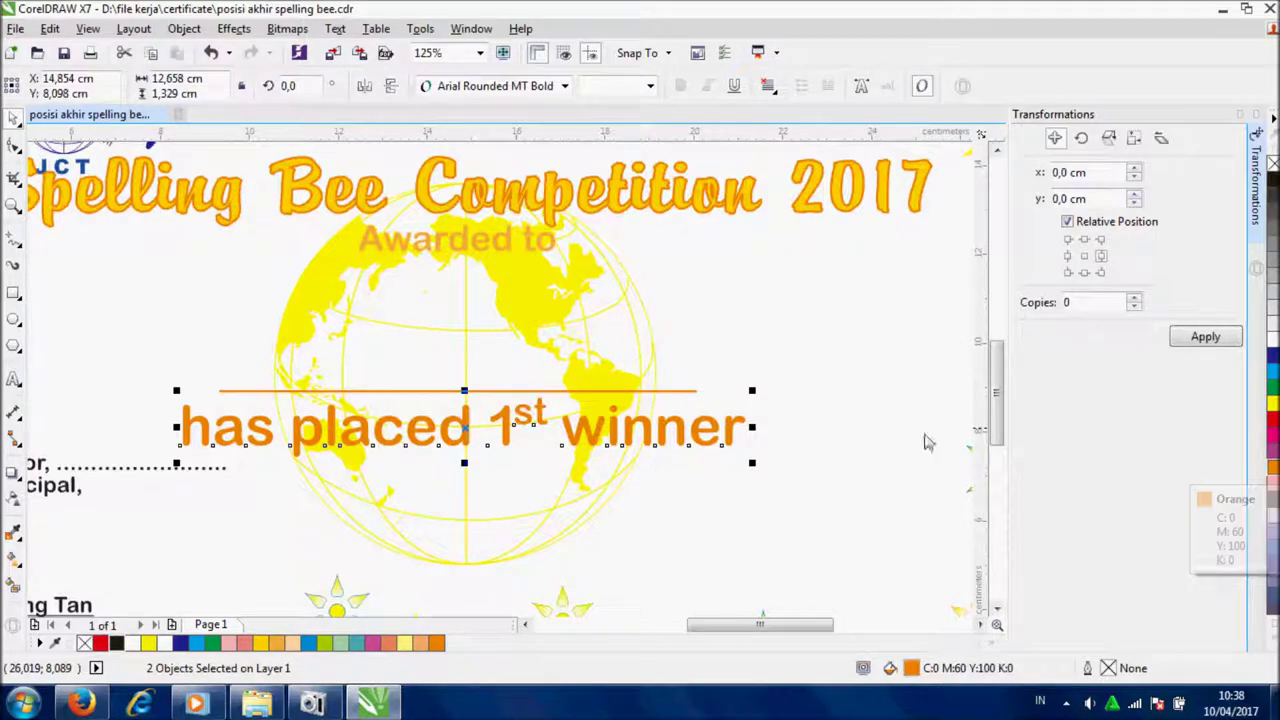
Fill the place and date line, "Principal," and the signatory's name orange, C0 M60 Y100 K0.
{"action": "scroll", "coordinate": [808, 405], "scroll_direction": "down", "scroll_amount": 2}
{"action": "scroll", "coordinate": [818, 399], "scroll_direction": "up", "scroll_amount": 2}
{"action": "scroll", "coordinate": [821, 397], "scroll_direction": "down", "scroll_amount": 1}
{"action": "left_click_drag", "start_coordinate": [196, 399], "coordinate": [602, 548]}
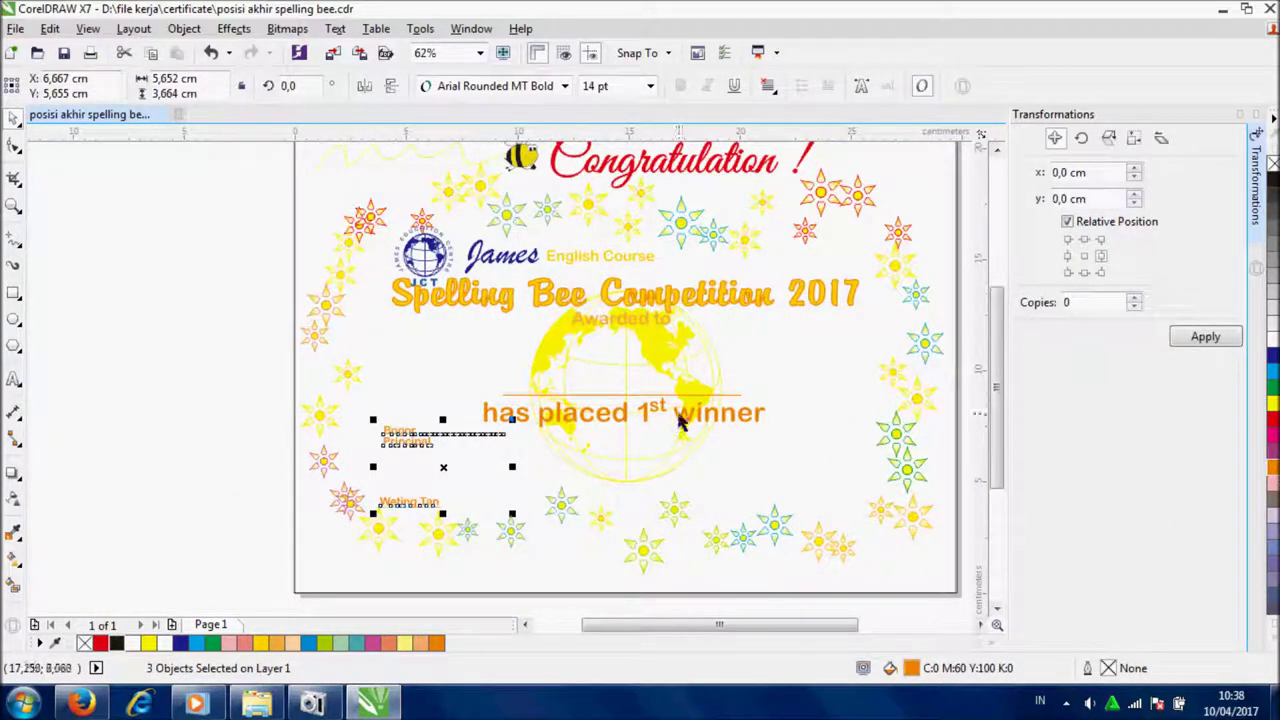
Move the small logo and "James English Course" row left and slightly up, to about X 9.17 cm, Y 15.28 cm.
{"action": "left_click_drag", "start_coordinate": [196, 206], "coordinate": [702, 292]}
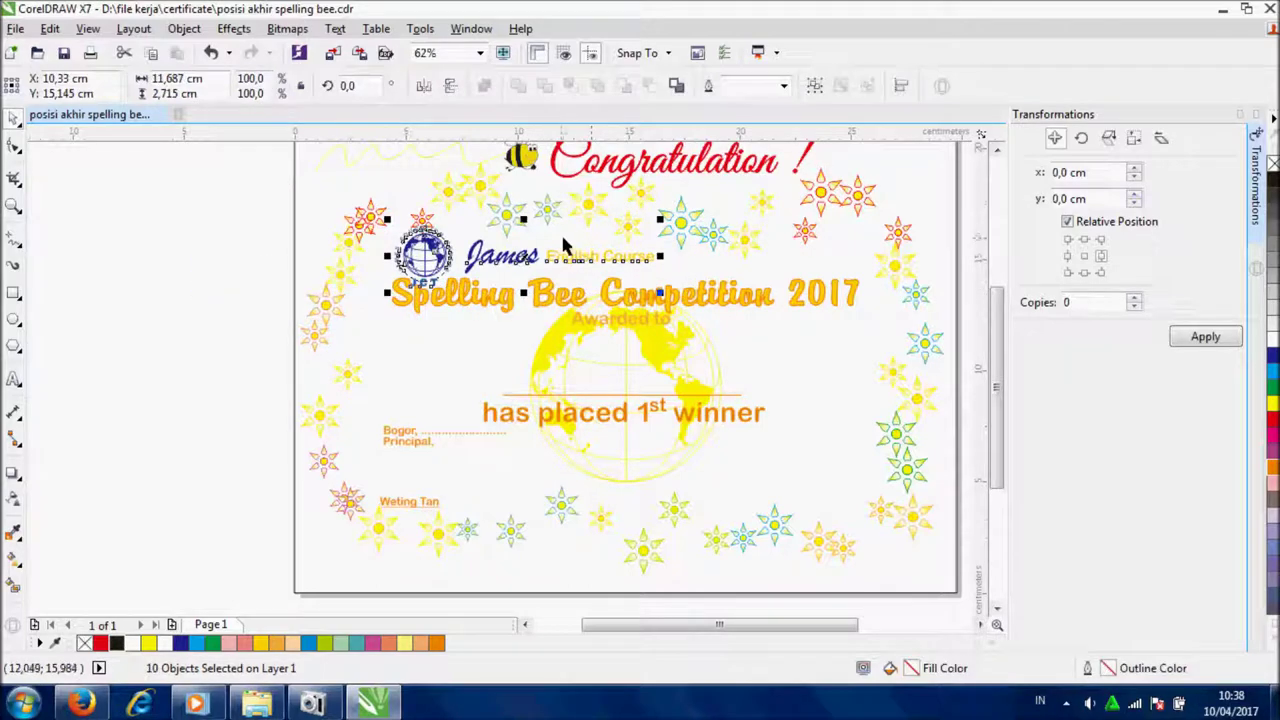
{"action": "scroll", "coordinate": [562, 247], "scroll_direction": "up", "scroll_amount": 2}
{"action": "left_click_drag", "start_coordinate": [501, 276], "coordinate": [461, 270]}
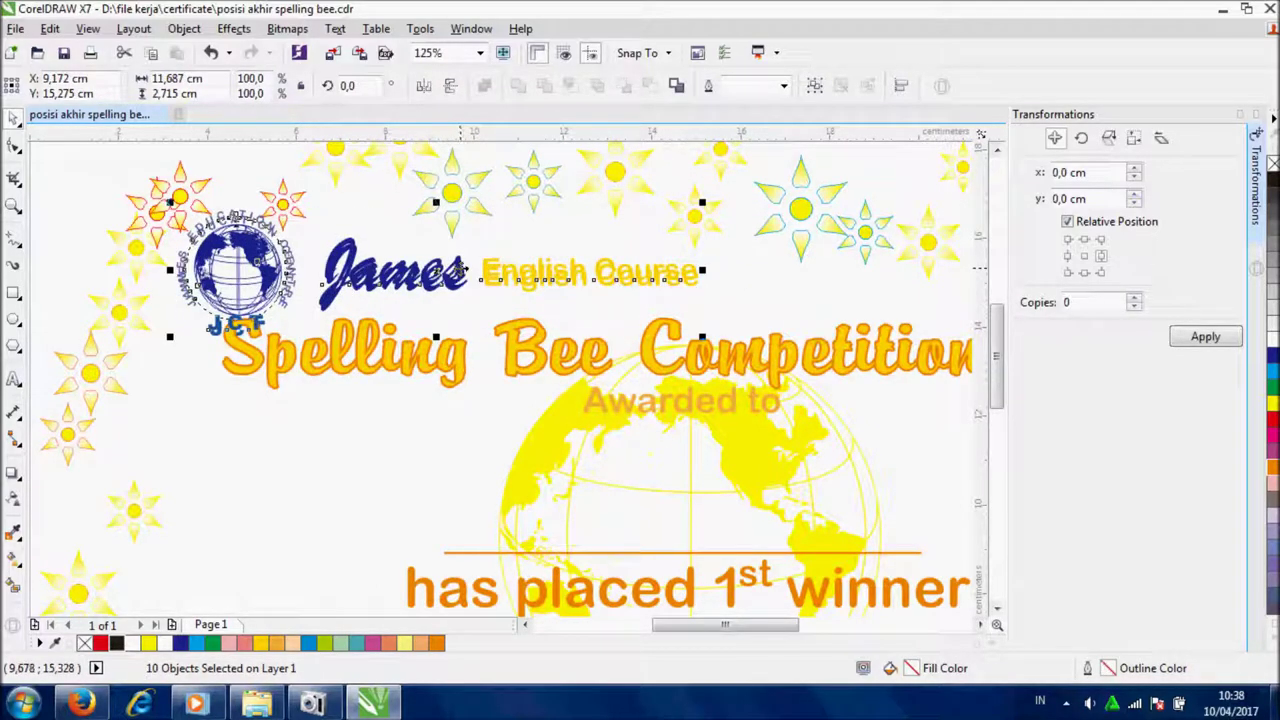
{"action": "key", "text": "Delete"}
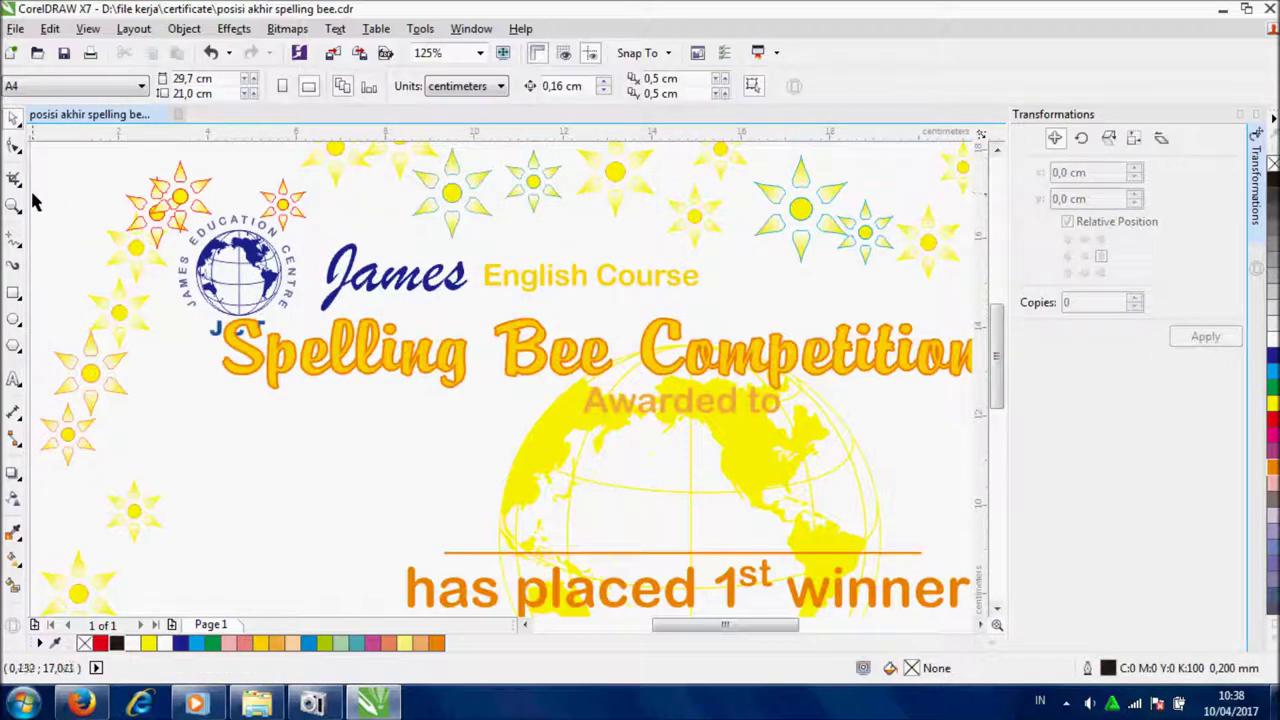
{"action": "left_click", "coordinate": [437, 273]}
{"action": "key", "text": "F4"}
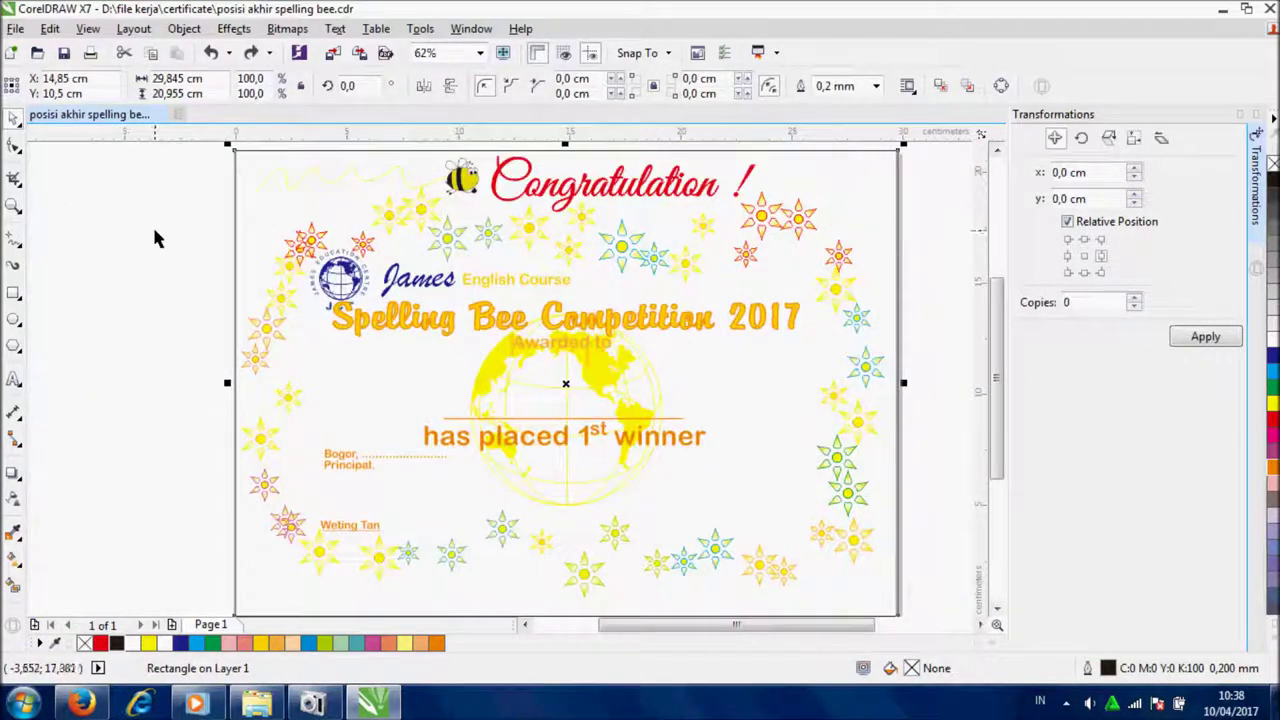
Shrink the logo and "James English Course" row to about 10.2 × 2.4 cm and position it just above the heading.
{"action": "left_click_drag", "start_coordinate": [617, 330], "coordinate": [617, 330]}
{"action": "scroll", "coordinate": [399, 268], "scroll_direction": "up", "scroll_amount": 2}
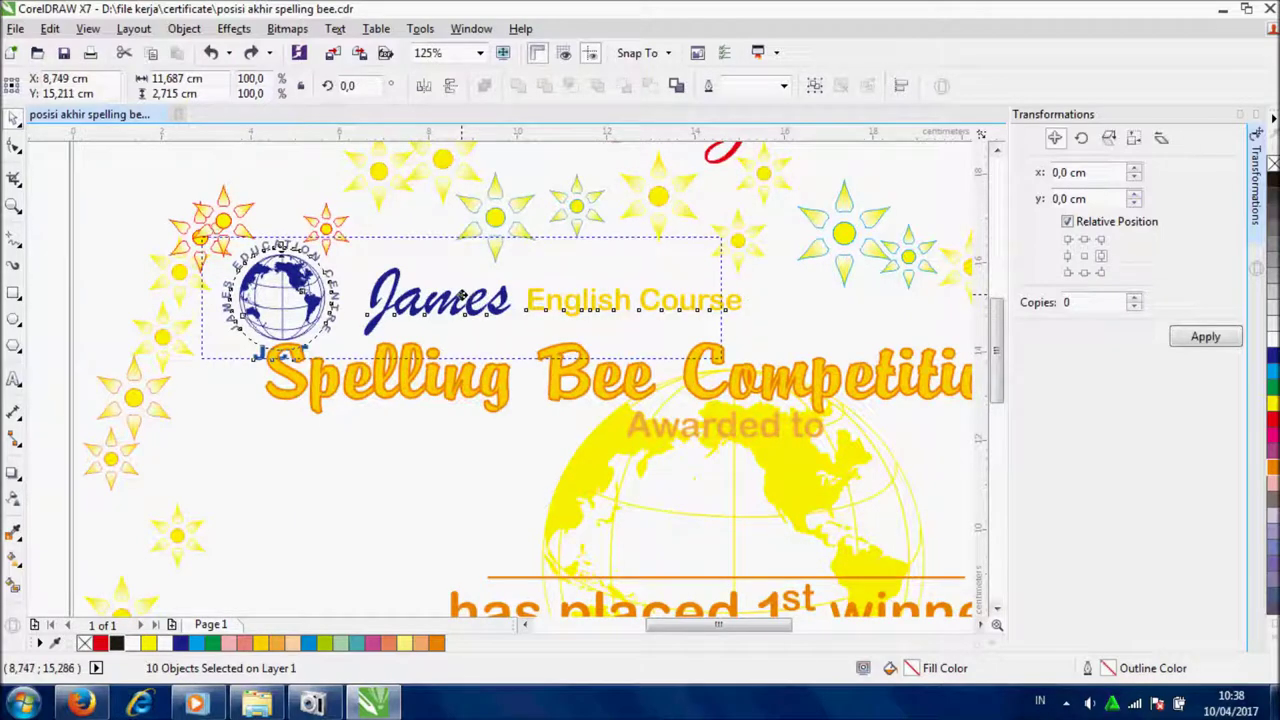
{"action": "left_click_drag", "start_coordinate": [461, 294], "coordinate": [461, 296]}
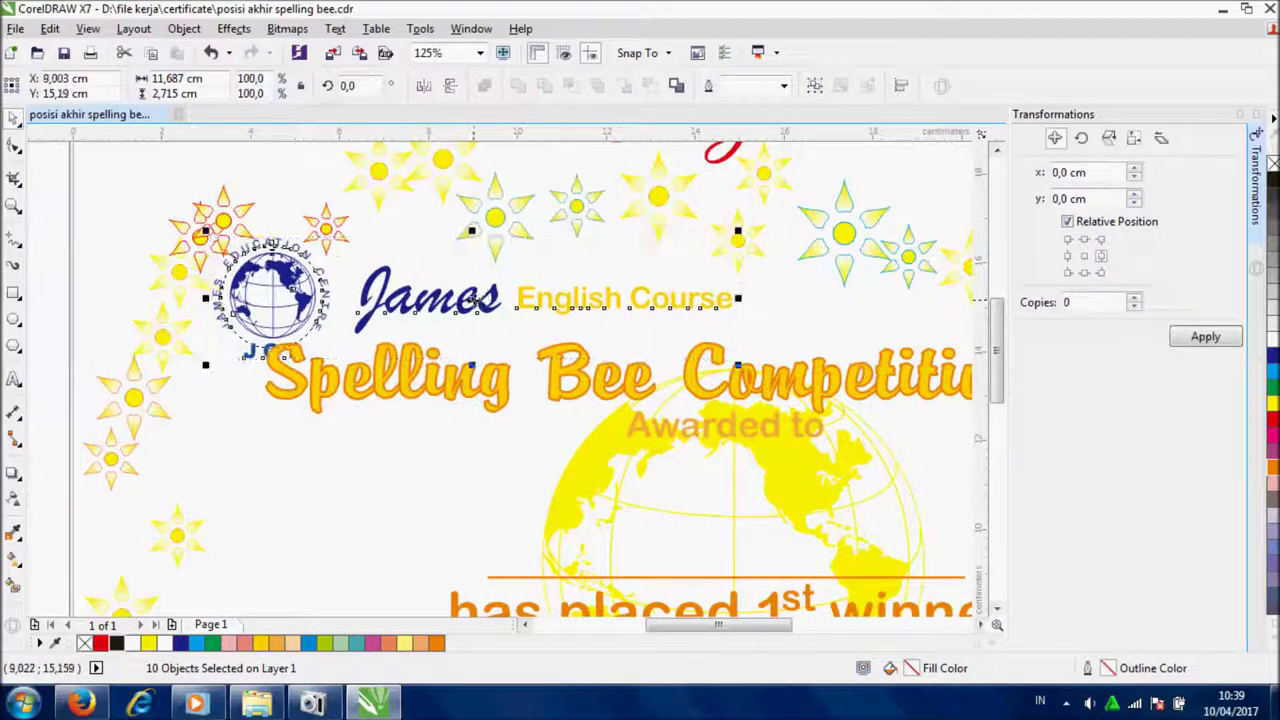
{"action": "left_click_drag", "start_coordinate": [738, 364], "coordinate": [684, 351]}
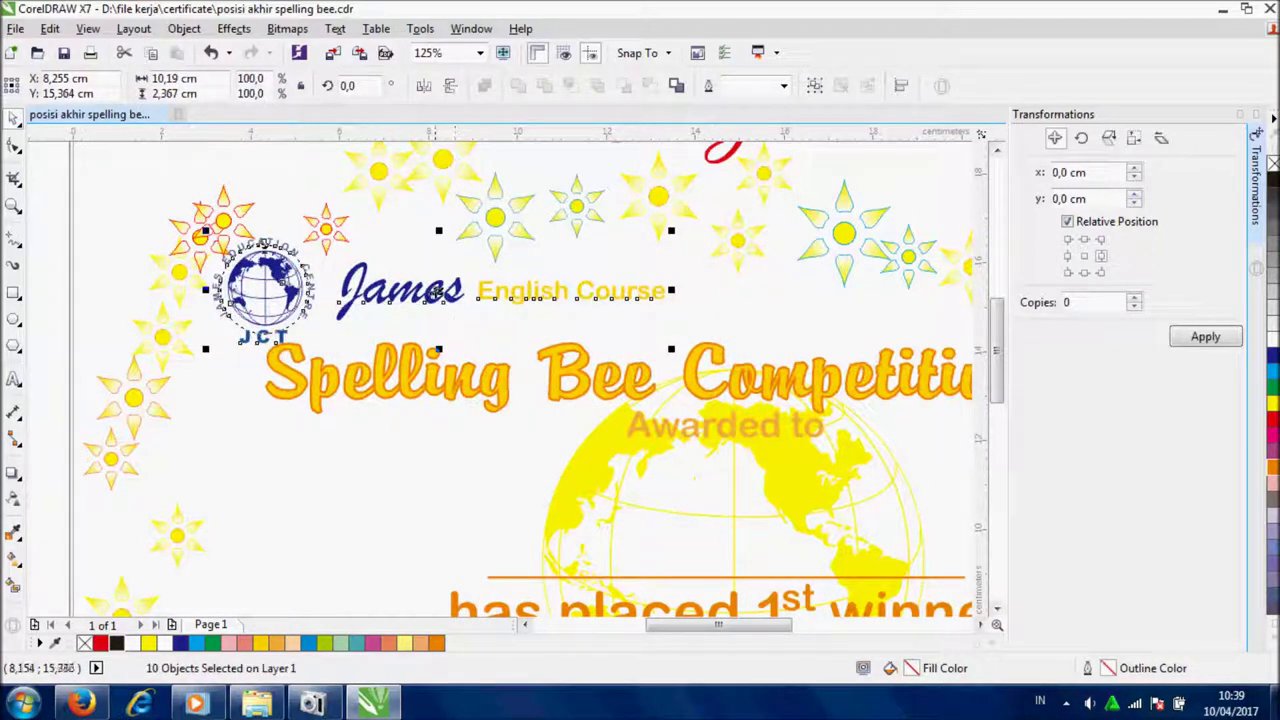
{"action": "scroll", "coordinate": [425, 345], "scroll_direction": "down", "scroll_amount": 2}
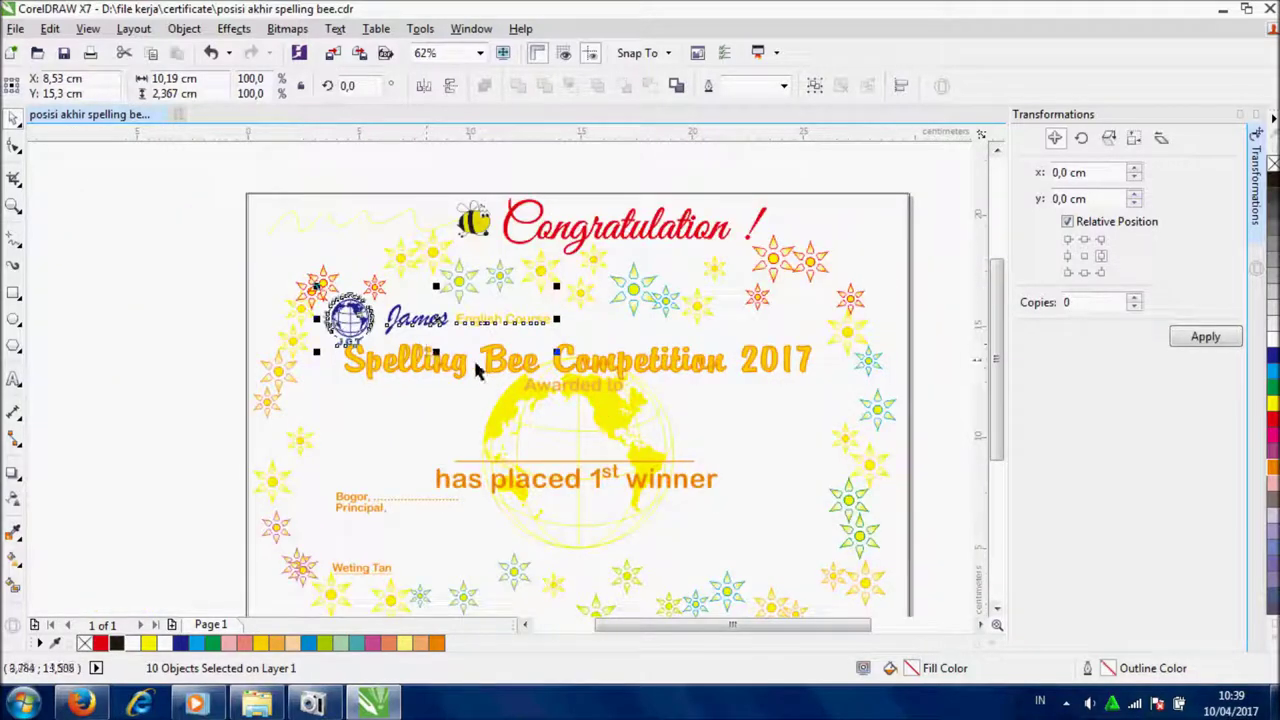
Center the competition heading horizontally on the page and lower it slightly to about Y 13.25 cm.
{"action": "left_click", "coordinate": [500, 372]}
{"action": "left_click", "coordinate": [430, 420], "text": "shift"}
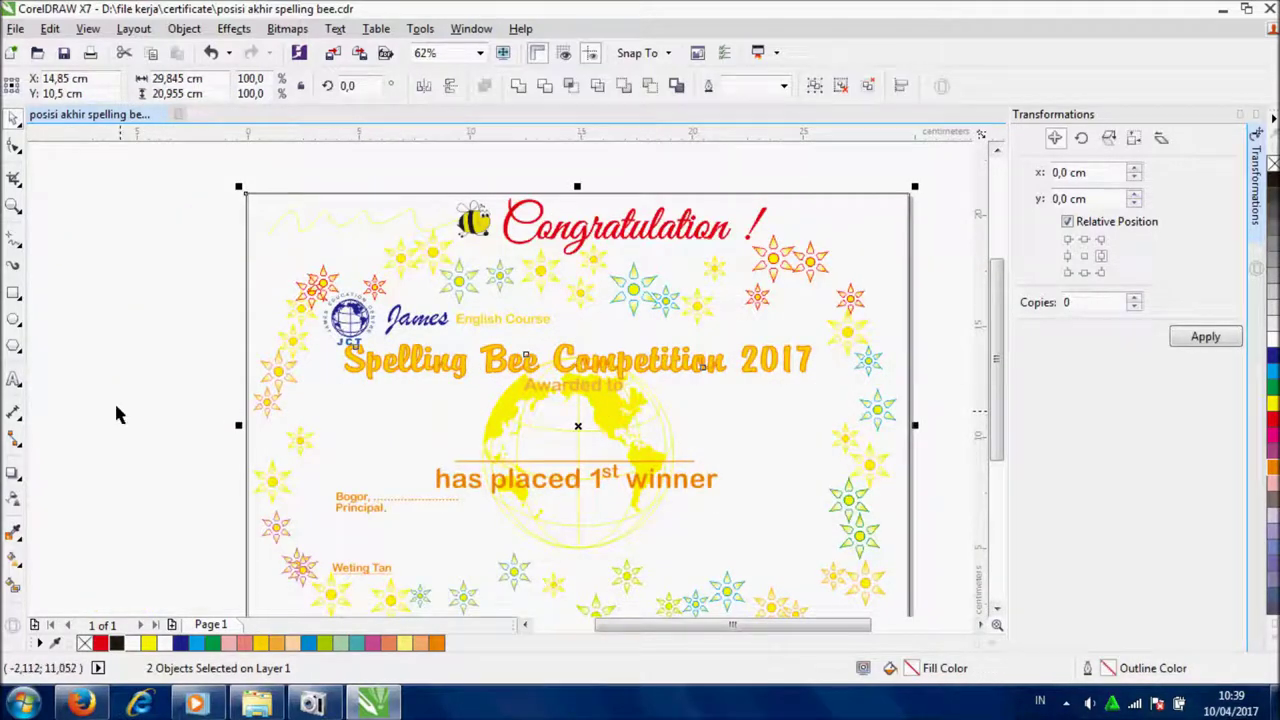
{"action": "left_click", "coordinate": [460, 393]}
{"action": "left_click", "coordinate": [463, 380]}
{"action": "left_click_drag", "start_coordinate": [463, 380], "coordinate": [463, 372]}
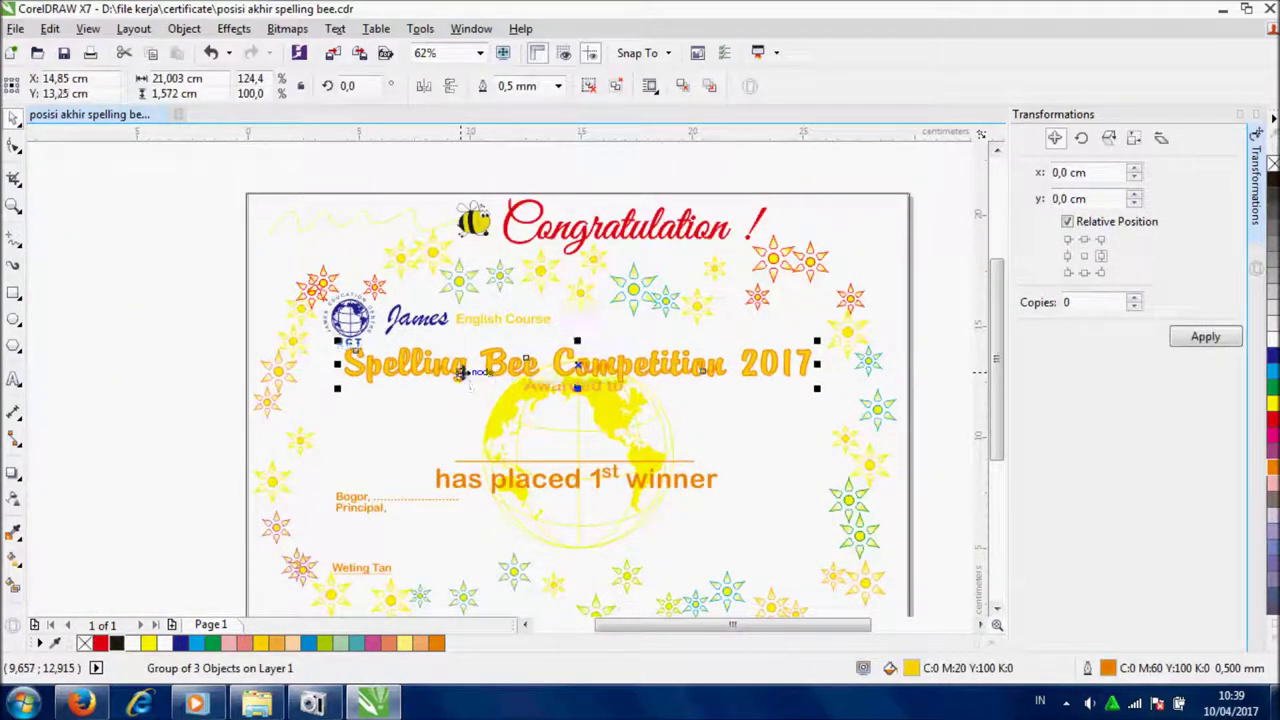
Move the globe watermark down to about Y 8.04 cm, keeping it horizontally centered behind the winner text.
{"action": "left_click", "coordinate": [490, 435]}
{"action": "left_click_drag", "start_coordinate": [490, 435], "coordinate": [503, 441]}
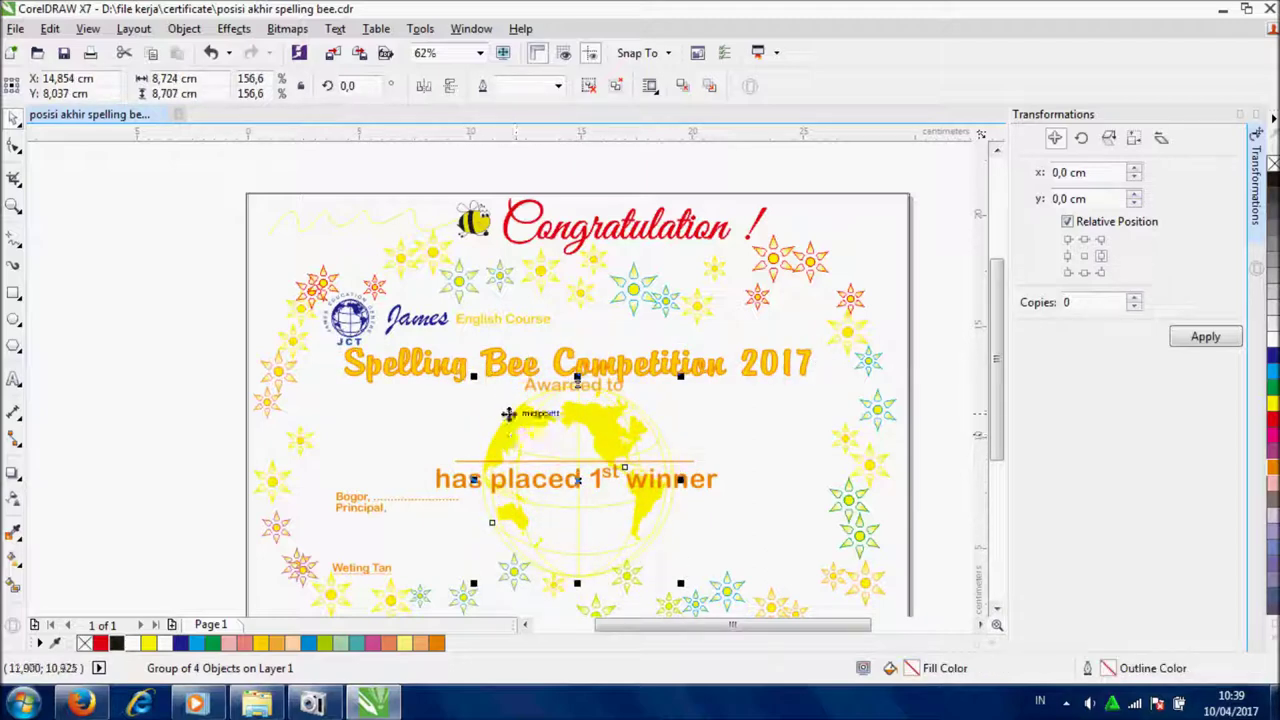
{"action": "scroll", "coordinate": [477, 391], "scroll_direction": "down", "scroll_amount": 1}
{"action": "left_click", "coordinate": [476, 384]}
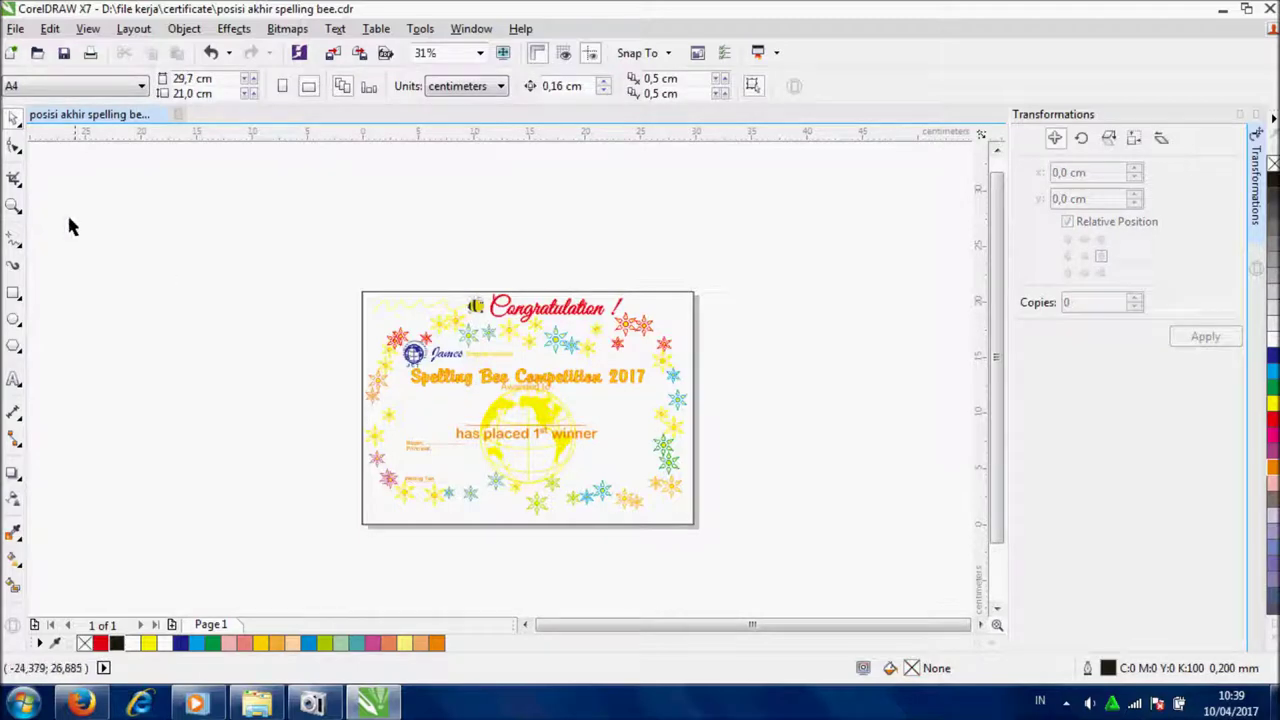
{"action": "left_click", "coordinate": [14, 205]}
{"action": "left_click_drag", "start_coordinate": [357, 289], "coordinate": [700, 525]}
{"action": "left_click", "coordinate": [14, 117]}
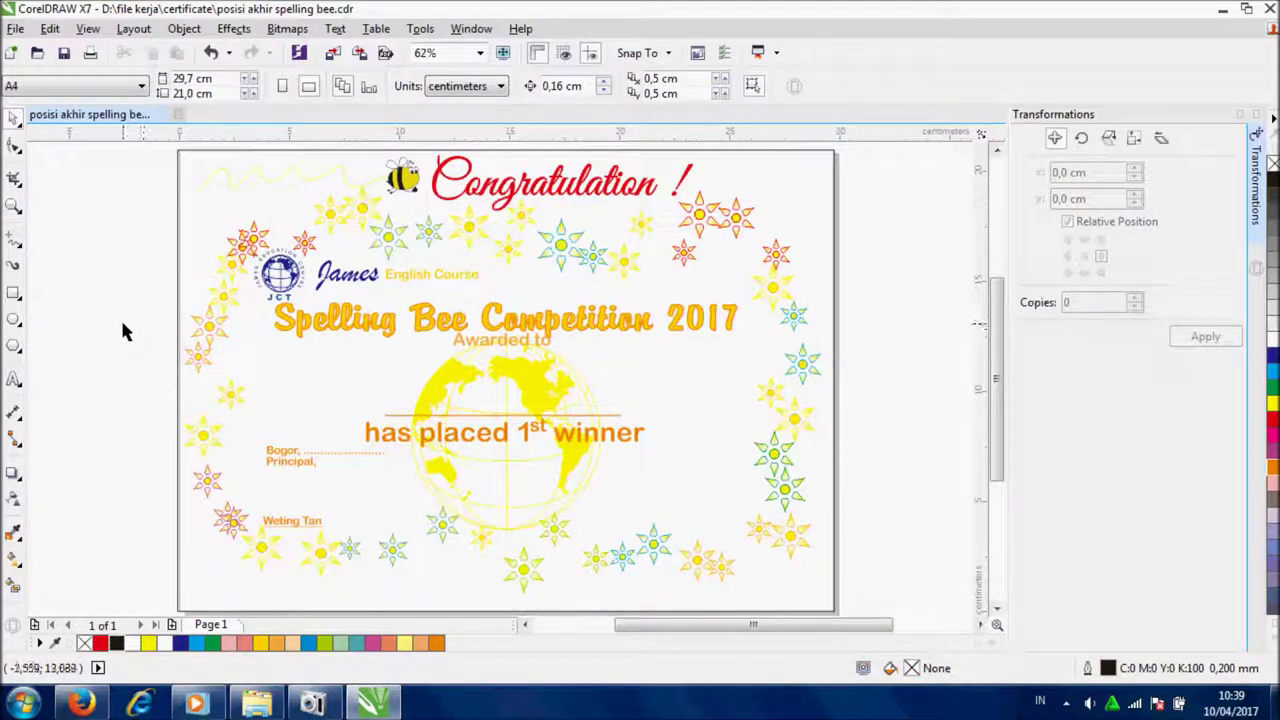